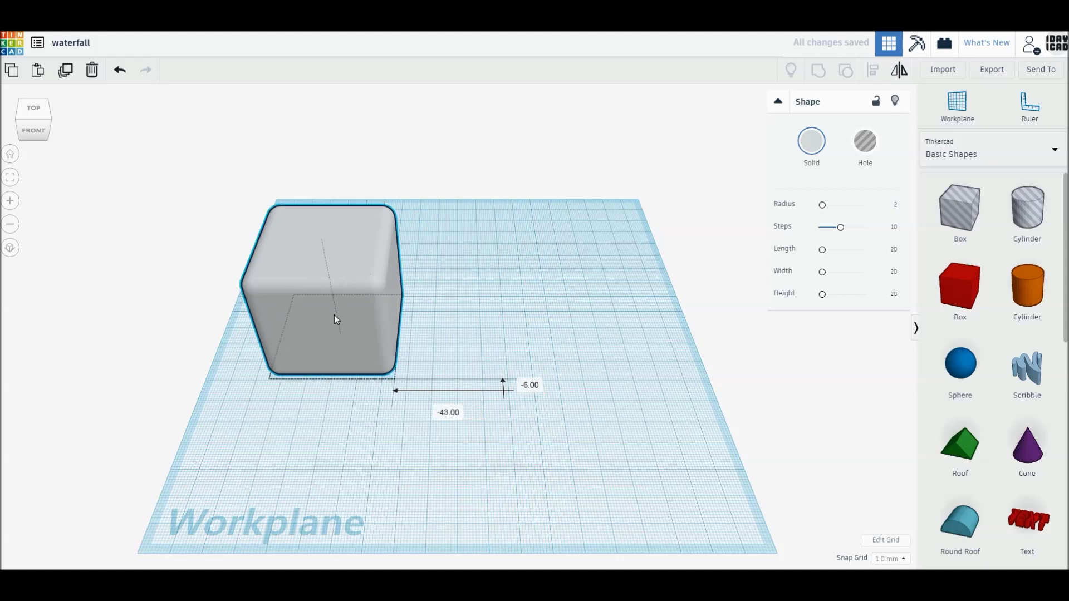
# Place copies of the grey rounded block in a row across the workplane's rear and set the far right copy's height to 52 mm
pyautogui.moveTo(399, 268); pyautogui.dragTo(404, 251)
pyautogui.moveTo(443, 369); pyautogui.dragTo(660, 358)
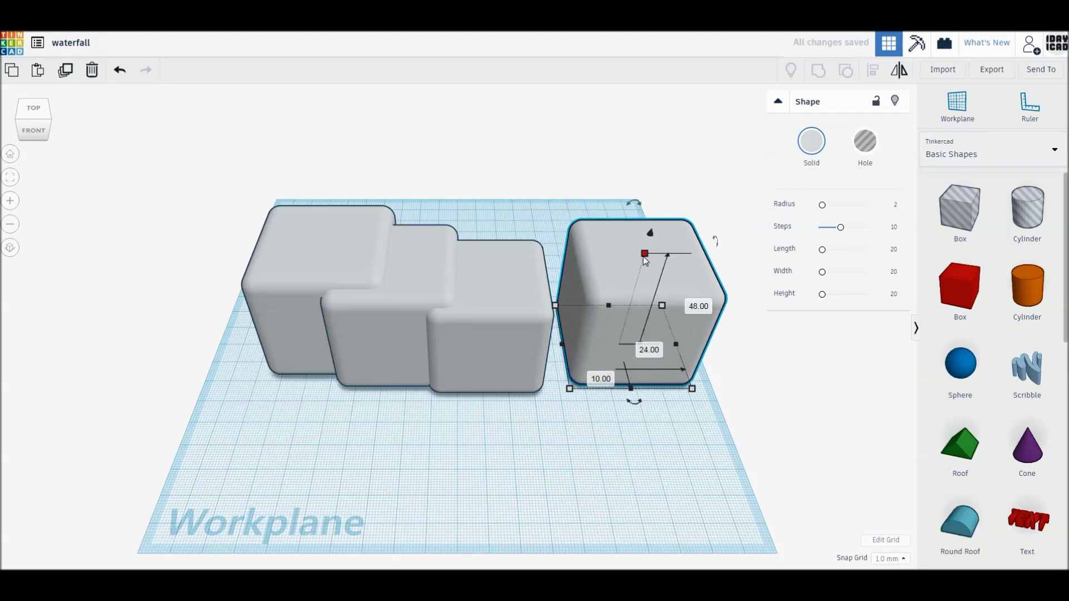
pyautogui.moveTo(647, 248); pyautogui.dragTo(648, 244)
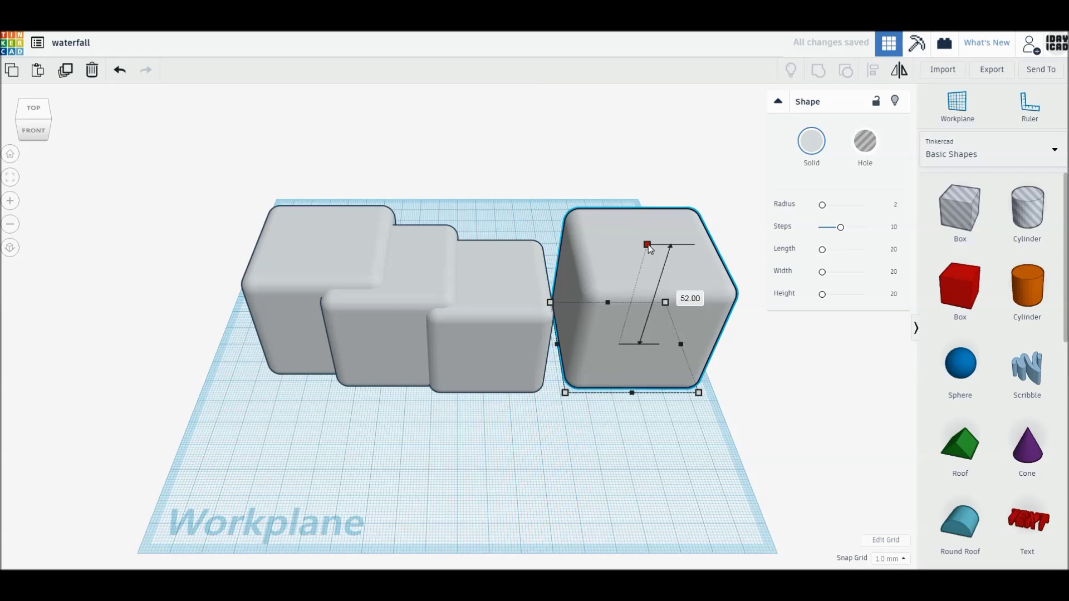
pyautogui.click(773, 403)
# Fill the gap in the row with another block copy and add lower block copies in front of both ends
pyautogui.moveTo(421, 287); pyautogui.dragTo(603, 291)
pyautogui.hotkey('ctrl', 'z')
pyautogui.click(397, 304)
pyautogui.moveTo(492, 382); pyautogui.dragTo(689, 396)
pyautogui.click(464, 460)
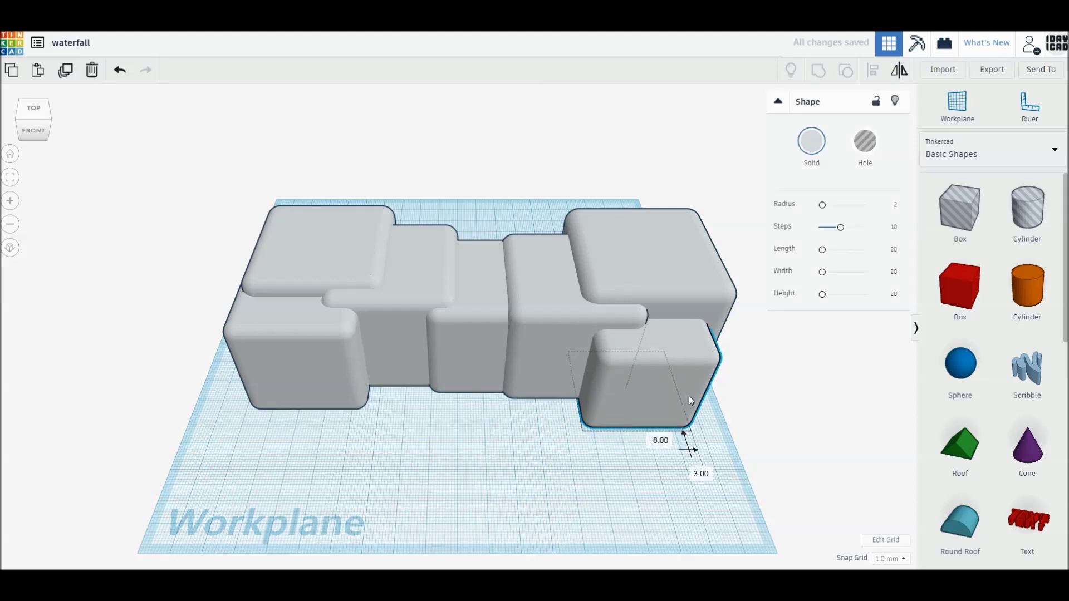
# Add a 40 mm high copy of the front left block and move it to the row's front right end
pyautogui.click(763, 444)
pyautogui.moveTo(313, 380); pyautogui.dragTo(246, 403)
pyautogui.moveTo(233, 313); pyautogui.dragTo(237, 322)
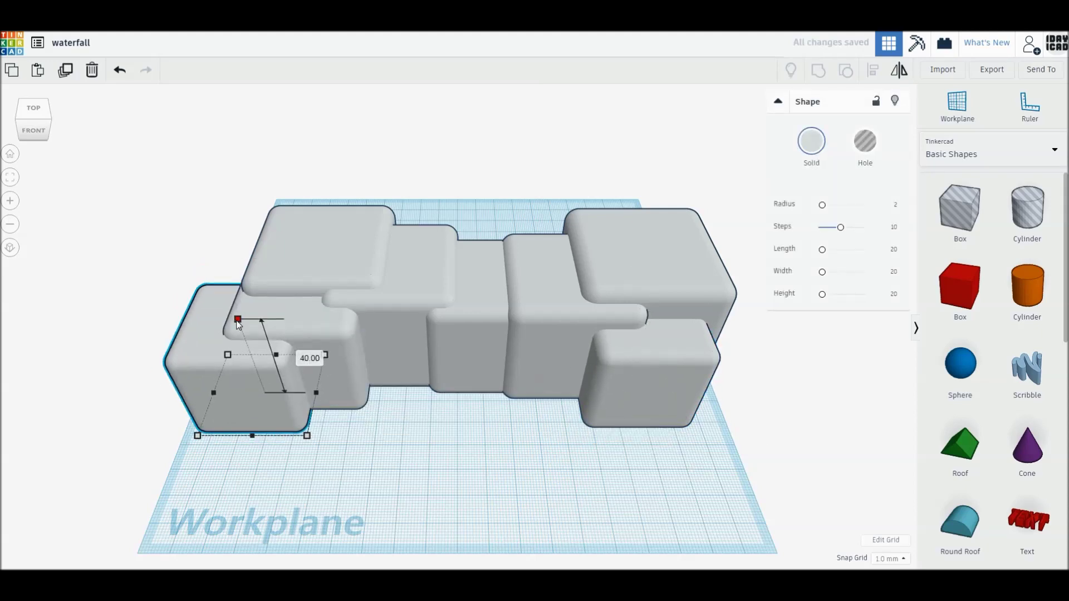
pyautogui.click(518, 519)
pyautogui.moveTo(238, 409); pyautogui.dragTo(693, 421)
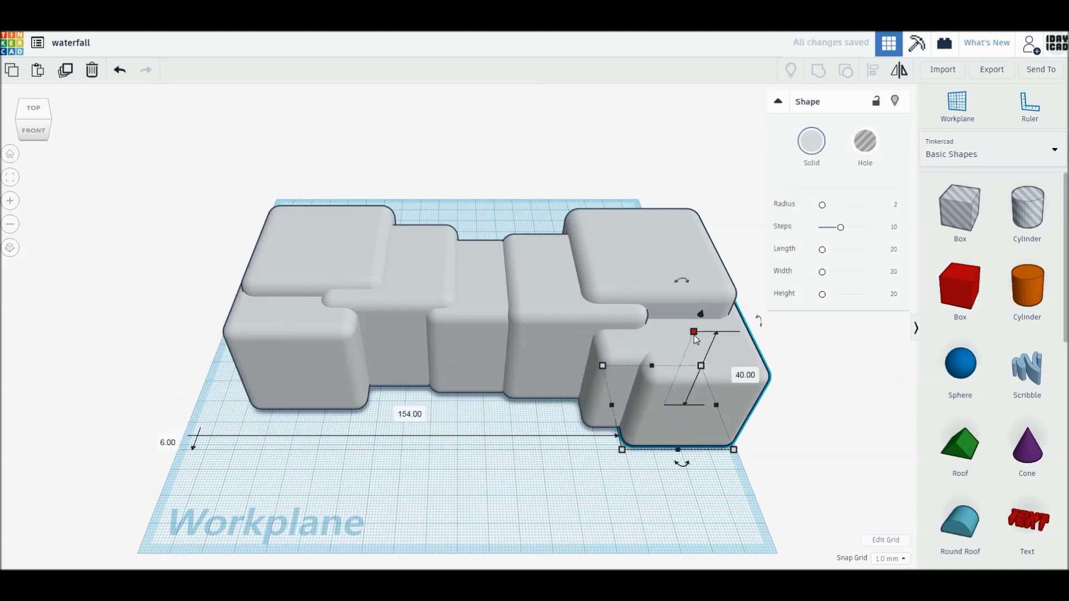
pyautogui.click(811, 441)
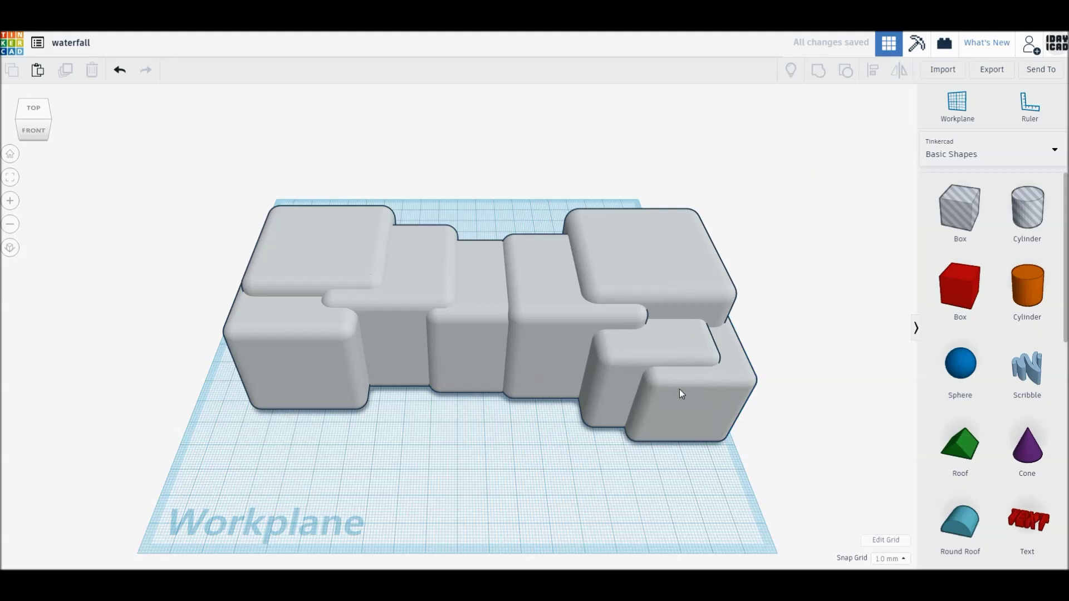
# Shift all the blocks slightly back together and place the front right block at the row's outer end
pyautogui.hotkey('ctrl', 'a')
pyautogui.moveTo(649, 274); pyautogui.dragTo(624, 255)
pyautogui.click(822, 310)
pyautogui.moveTo(684, 361); pyautogui.dragTo(709, 362)
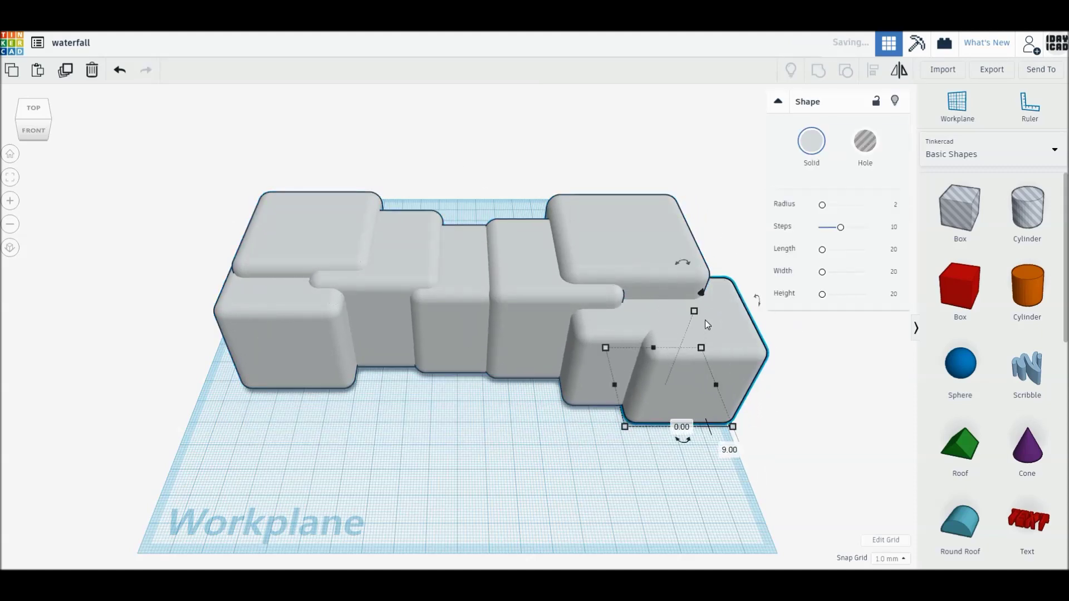
pyautogui.click(814, 369)
# Add one block copy at the front left end and another behind it at the row's outer left side
pyautogui.click(293, 356)
pyautogui.moveTo(293, 356); pyautogui.dragTo(274, 396)
pyautogui.click(274, 416)
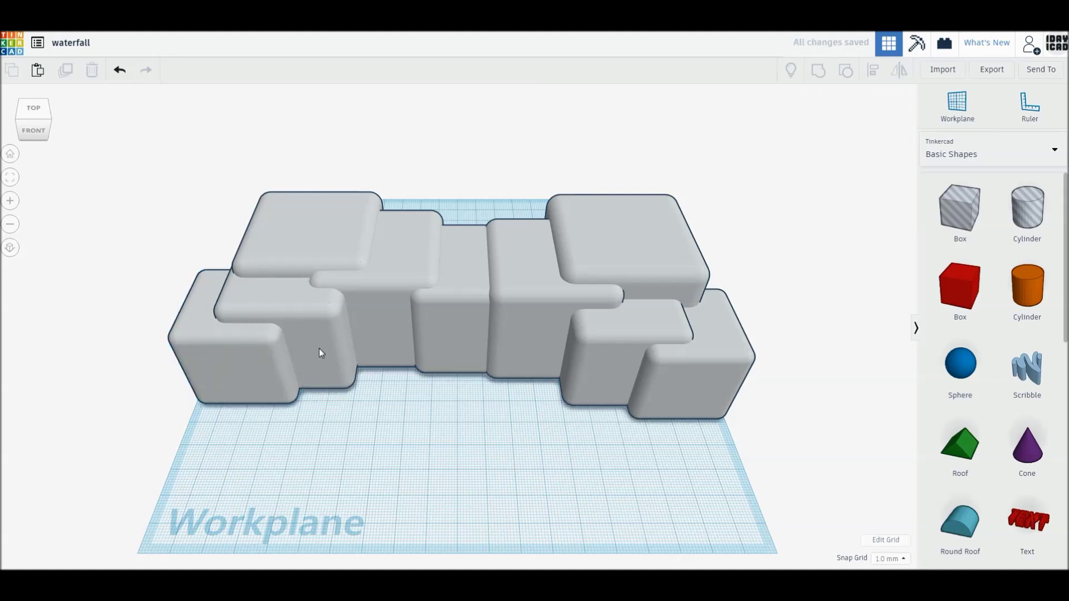
pyautogui.moveTo(375, 313); pyautogui.dragTo(257, 296)
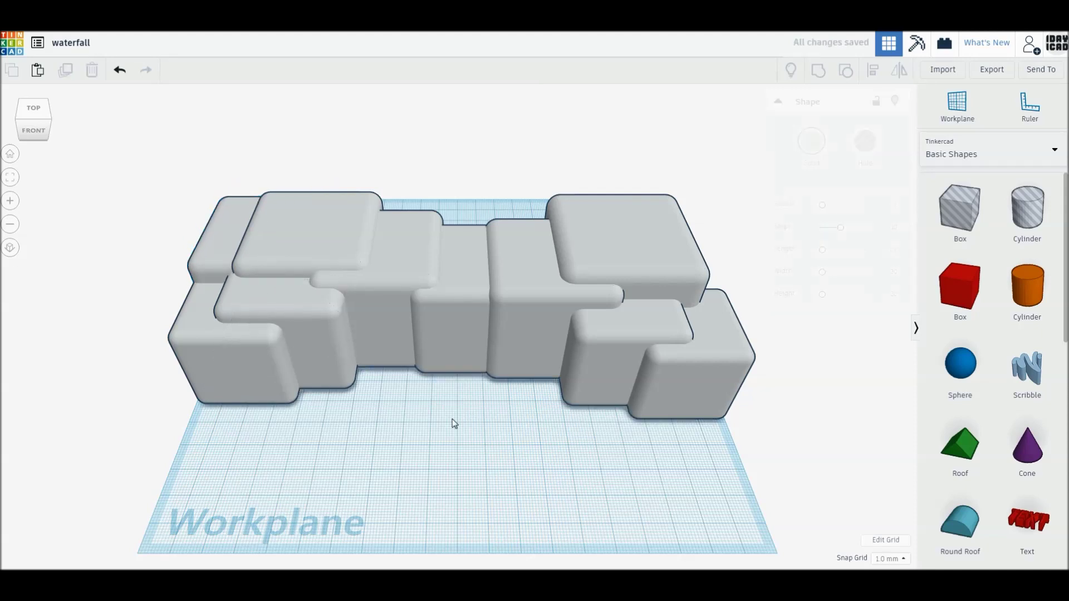
pyautogui.click(461, 416)
# Copy blocks from the left, middle and right of the row to build staggered rocks behind it, including a large top right block
pyautogui.moveTo(433, 389); pyautogui.dragTo(428, 432, button='middle')
pyautogui.moveTo(452, 381); pyautogui.dragTo(414, 333)
pyautogui.moveTo(483, 336); pyautogui.dragTo(493, 314)
pyautogui.keyDown('alt'); pyautogui.moveTo(550, 393); pyautogui.dragTo(573, 321); pyautogui.keyUp('alt')
pyautogui.keyDown('alt'); pyautogui.moveTo(391, 311); pyautogui.dragTo(346, 252); pyautogui.keyUp('alt')
pyautogui.keyDown('alt'); pyautogui.moveTo(259, 340); pyautogui.dragTo(241, 258); pyautogui.keyUp('alt')
pyautogui.keyDown('alt'); pyautogui.moveTo(700, 344); pyautogui.dragTo(684, 326); pyautogui.keyUp('alt')
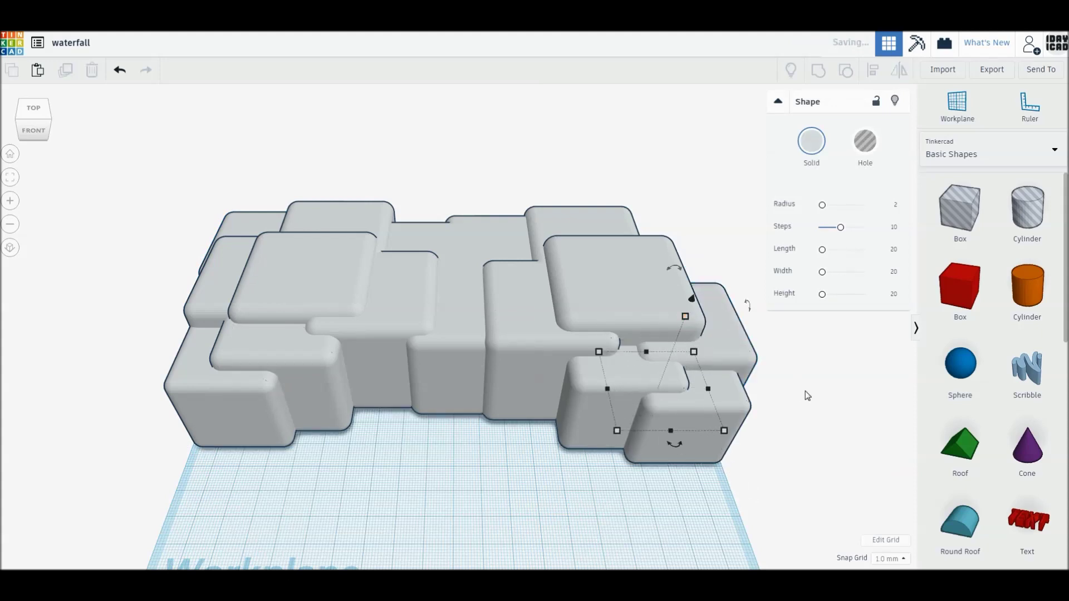
pyautogui.click(805, 391)
pyautogui.keyDown('alt'); pyautogui.moveTo(632, 262); pyautogui.dragTo(697, 255); pyautogui.keyUp('alt')
# Select all the blocks and reposition them together at the rear of the workplane
pyautogui.hotkey('ctrl', 'a')
pyautogui.moveTo(508, 383); pyautogui.dragTo(504, 336)
pyautogui.moveTo(376, 533); pyautogui.dragTo(615, 526, button='right')
pyautogui.moveTo(432, 428); pyautogui.dragTo(396, 433)
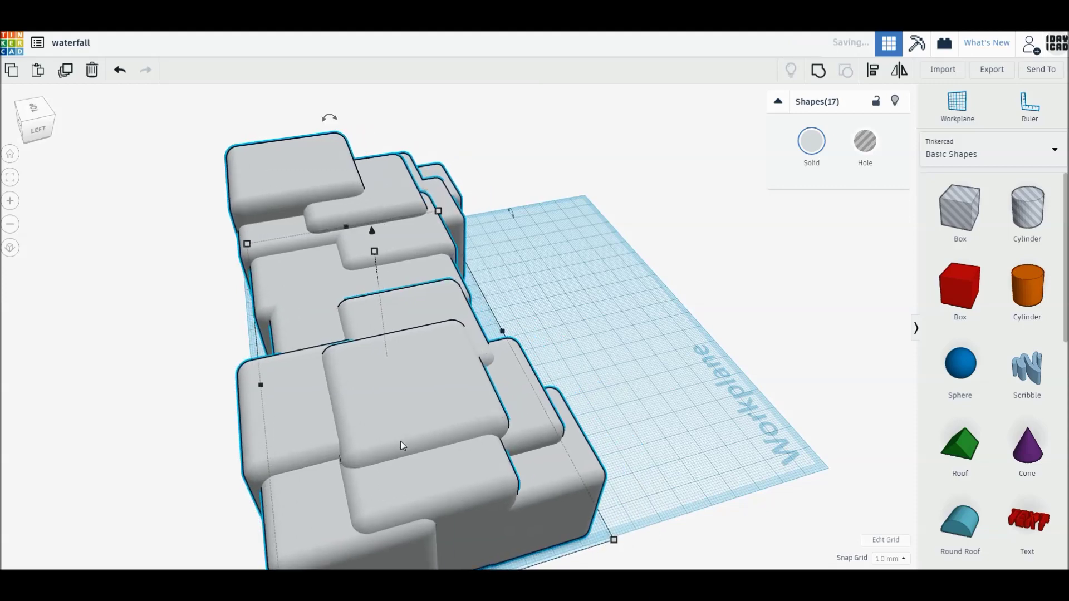
pyautogui.click(10, 155)
pyautogui.moveTo(522, 268); pyautogui.dragTo(510, 344)
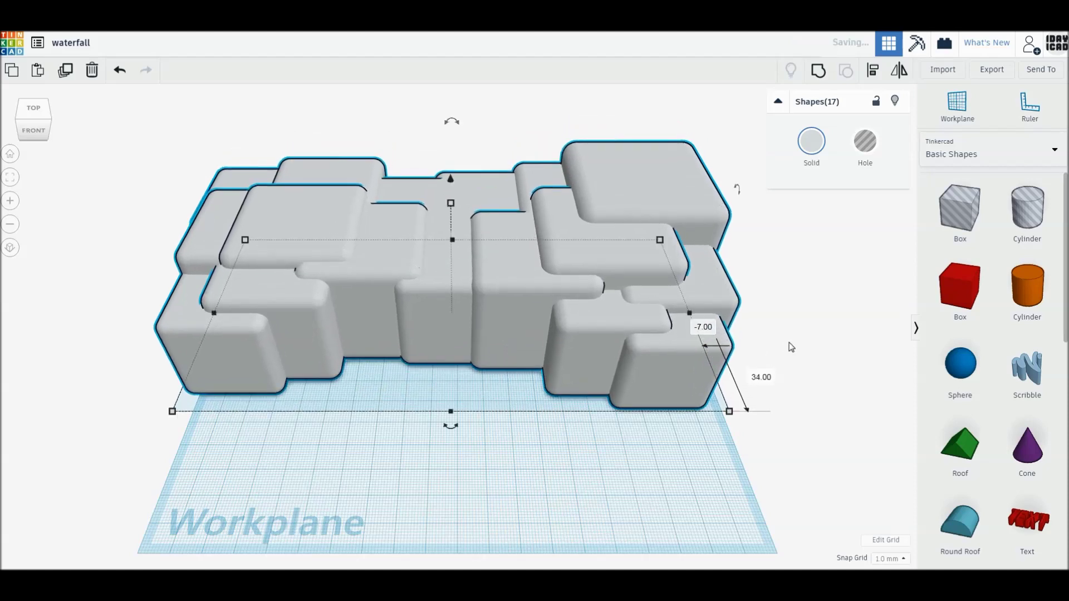
pyautogui.click(789, 343)
# Extend the two rear left blocks backward, making the inner one 73 mm deep
pyautogui.click(352, 180)
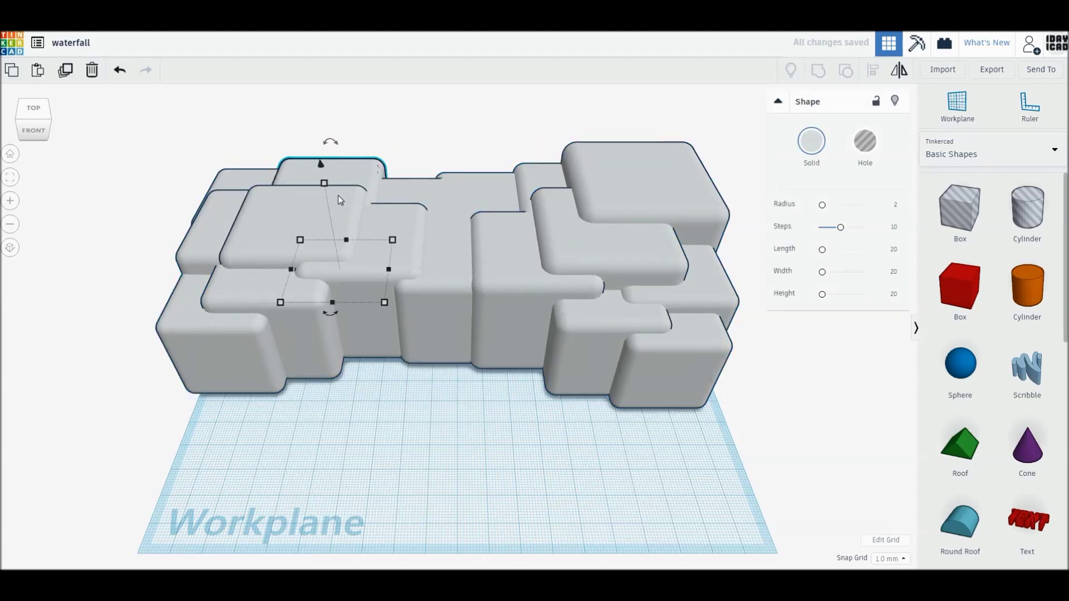
pyautogui.moveTo(349, 227); pyautogui.dragTo(353, 208)
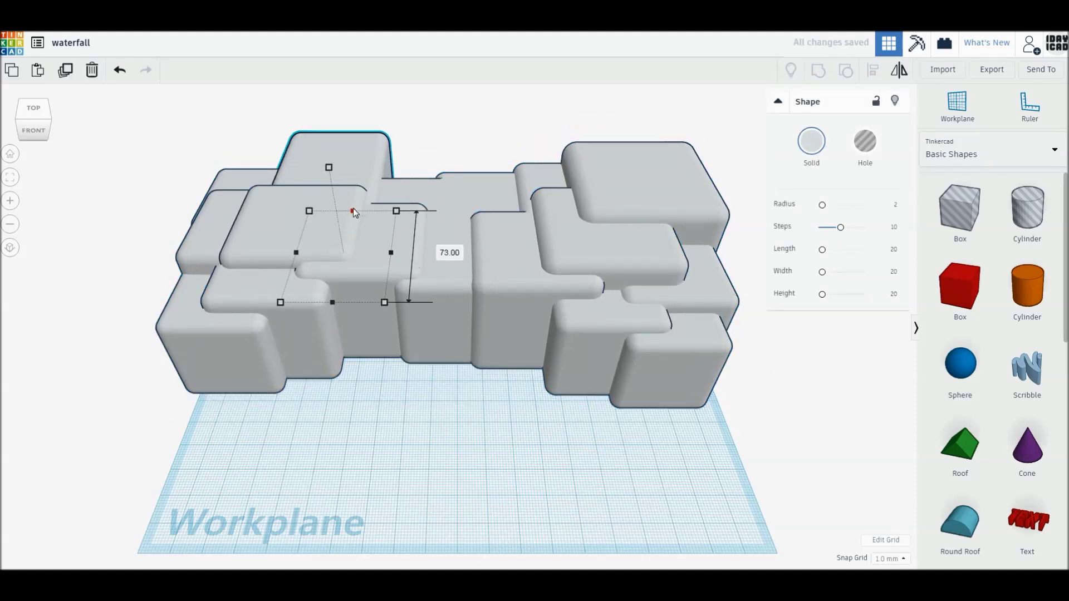
pyautogui.click(258, 180)
pyautogui.moveTo(287, 245); pyautogui.dragTo(291, 227)
# Extend the rear middle and rear right blocks backward, making the large top right block 80 mm deep
pyautogui.click(444, 205)
pyautogui.moveTo(419, 257); pyautogui.dragTo(480, 222)
pyautogui.click(541, 182)
pyautogui.moveTo(555, 249); pyautogui.dragTo(549, 213)
pyautogui.click(609, 192)
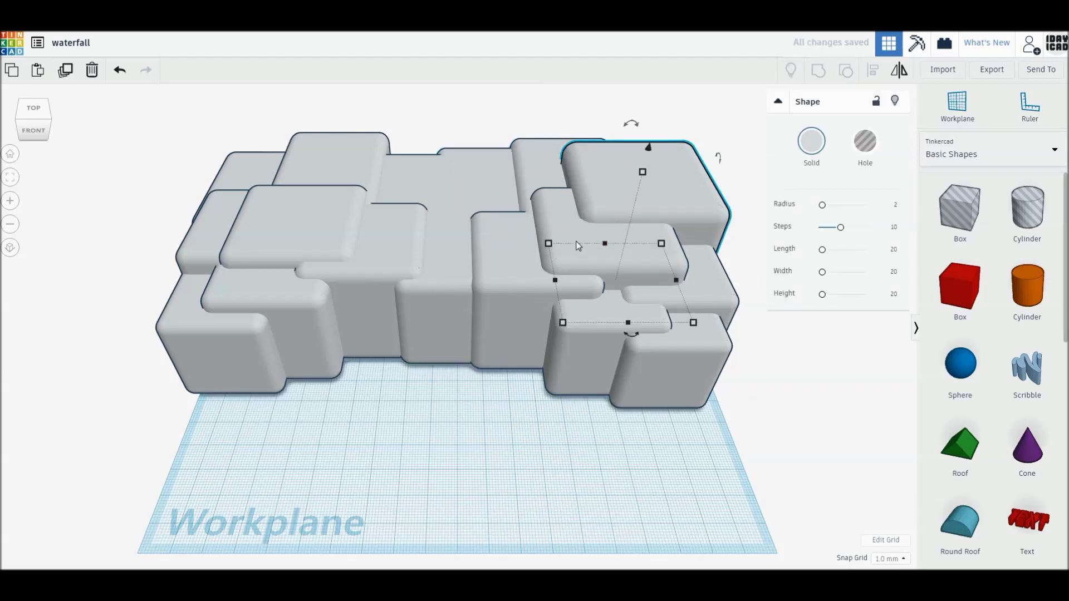
pyautogui.moveTo(605, 244); pyautogui.dragTo(599, 215)
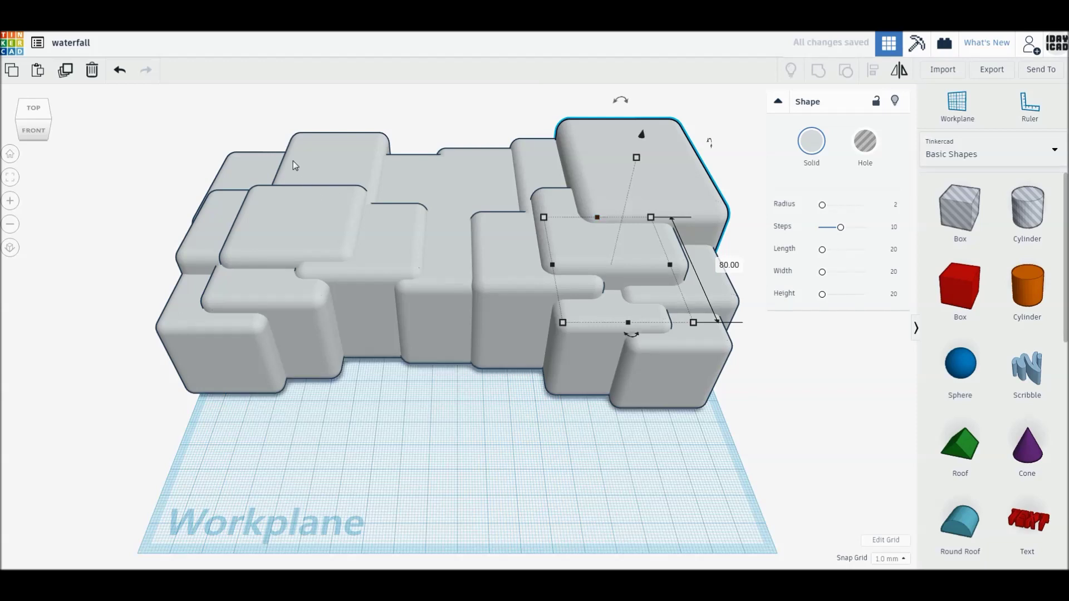
pyautogui.moveTo(686, 199); pyautogui.dragTo(322, 191)
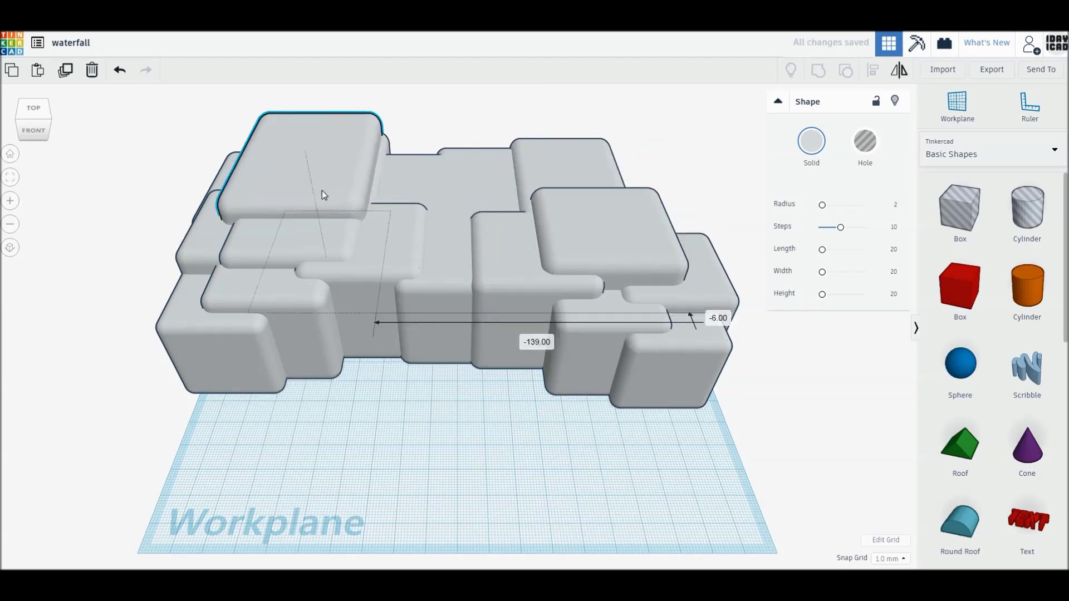
pyautogui.moveTo(389, 209); pyautogui.dragTo(352, 231)
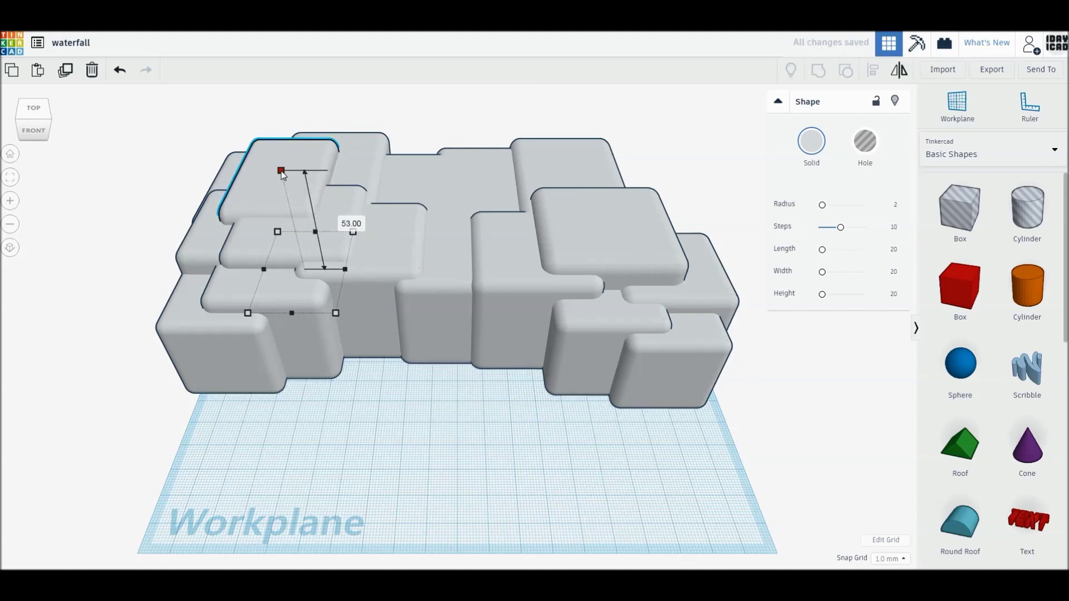
pyautogui.click(487, 387)
pyautogui.hotkey('ctrl', 'z')
pyautogui.hotkey('ctrl', 'z')
pyautogui.hotkey('ctrl', 'z')
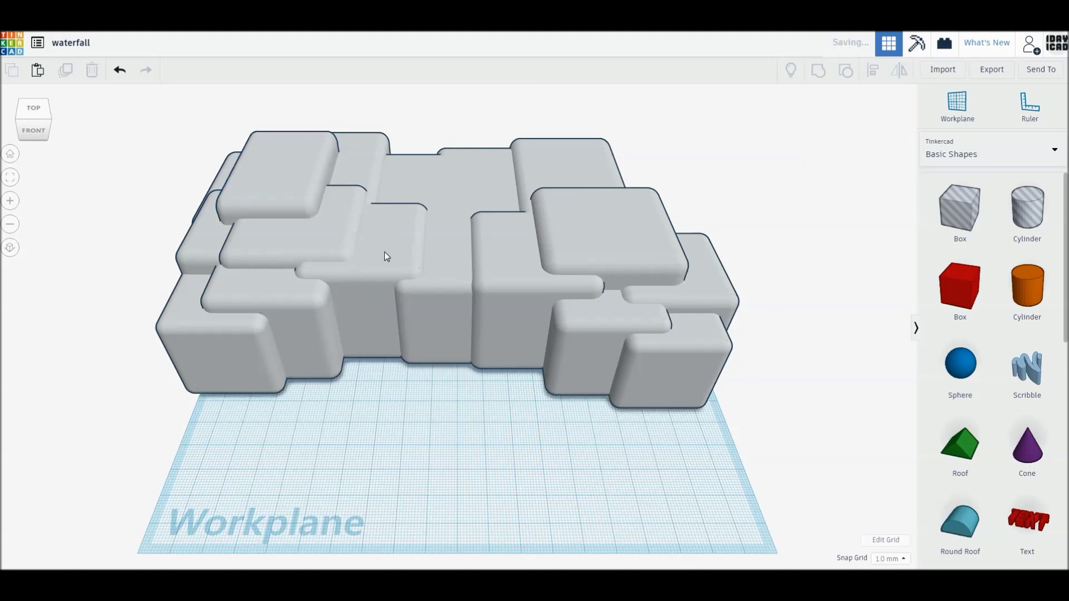
# Copy the large top right block to the upper left side and lay a low rounded slab in front of the rocks on each side
pyautogui.moveTo(681, 198); pyautogui.dragTo(295, 186)
pyautogui.click(613, 436)
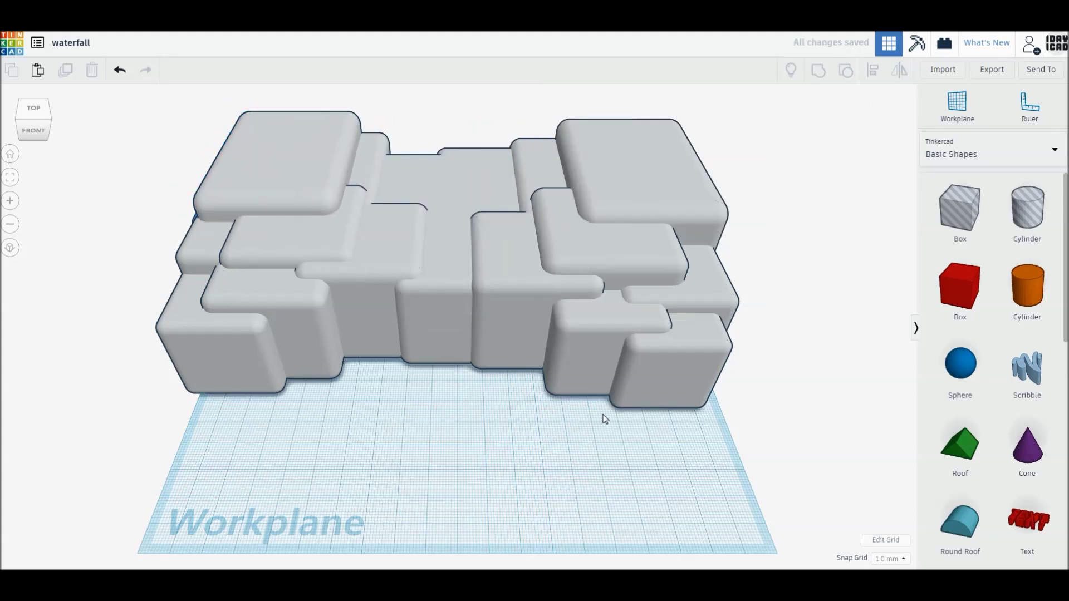
pyautogui.moveTo(677, 400); pyautogui.dragTo(778, 554)
pyautogui.keyDown('alt'); pyautogui.moveTo(689, 500); pyautogui.dragTo(243, 504); pyautogui.keyUp('alt')
pyautogui.moveTo(272, 381); pyautogui.dragTo(290, 315)
pyautogui.click(507, 452)
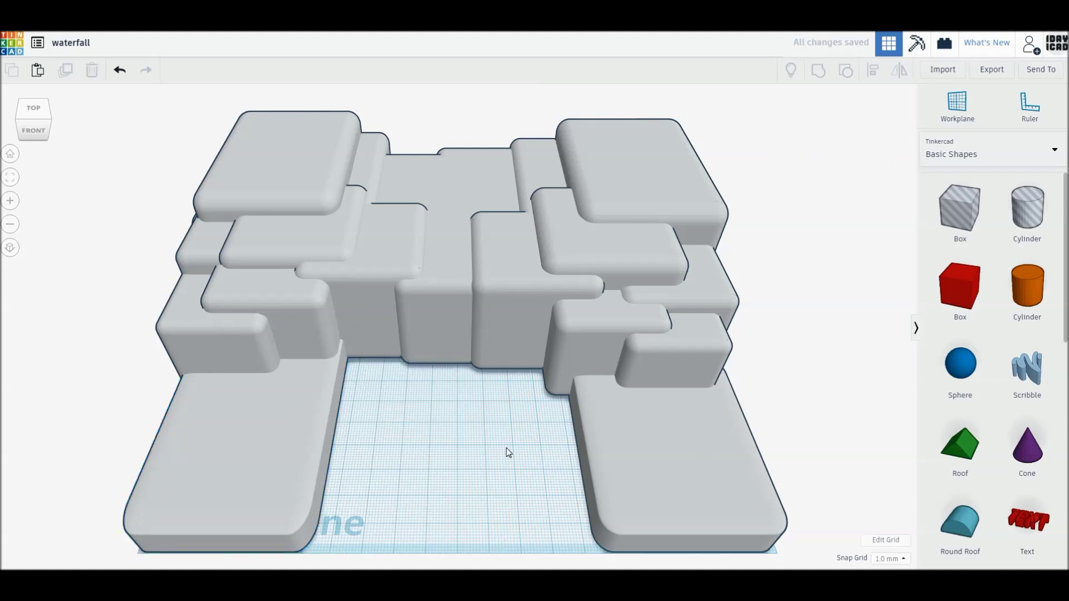
# Place a low box measuring 121 by 99 mm between the two front slabs and colour it blue
pyautogui.moveTo(963, 303); pyautogui.dragTo(614, 329)
pyautogui.click(811, 141)
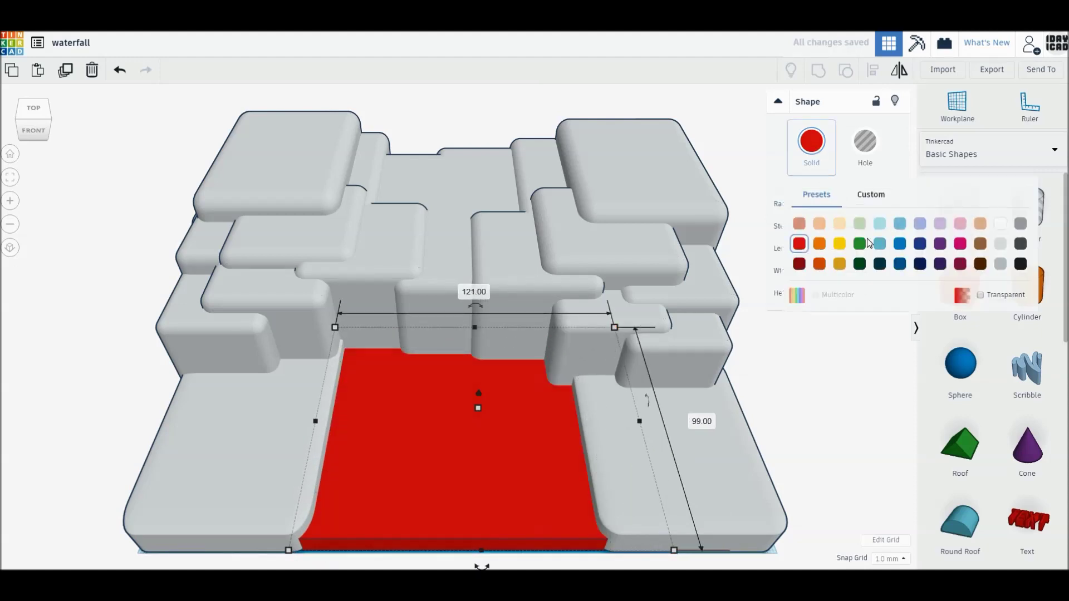
pyautogui.click(890, 255)
pyautogui.click(846, 398)
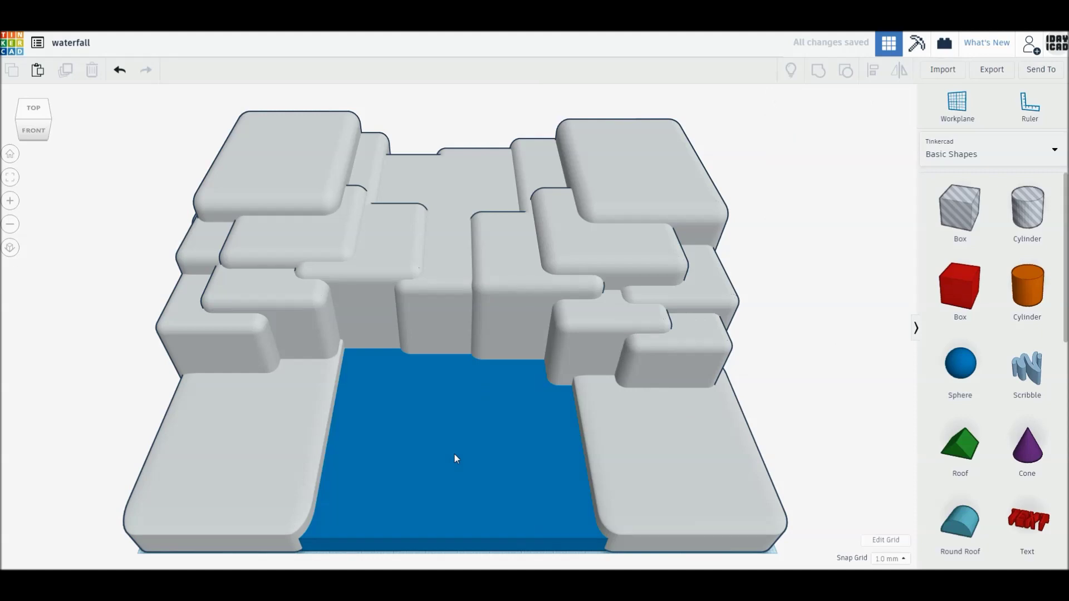
# Duplicate the blue pool box, raise the copy between the upper rocks and make it about 8 mm thick
pyautogui.click(462, 434)
pyautogui.hotkey('ctrl', 'd')
pyautogui.moveTo(444, 449); pyautogui.dragTo(444, 440)
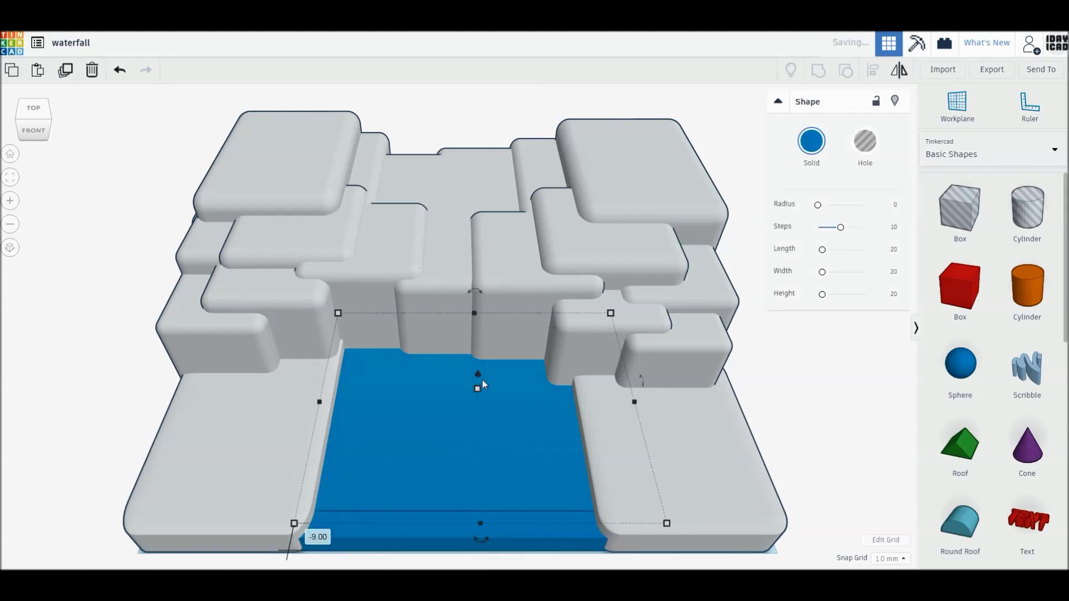
pyautogui.moveTo(479, 377); pyautogui.dragTo(511, 204)
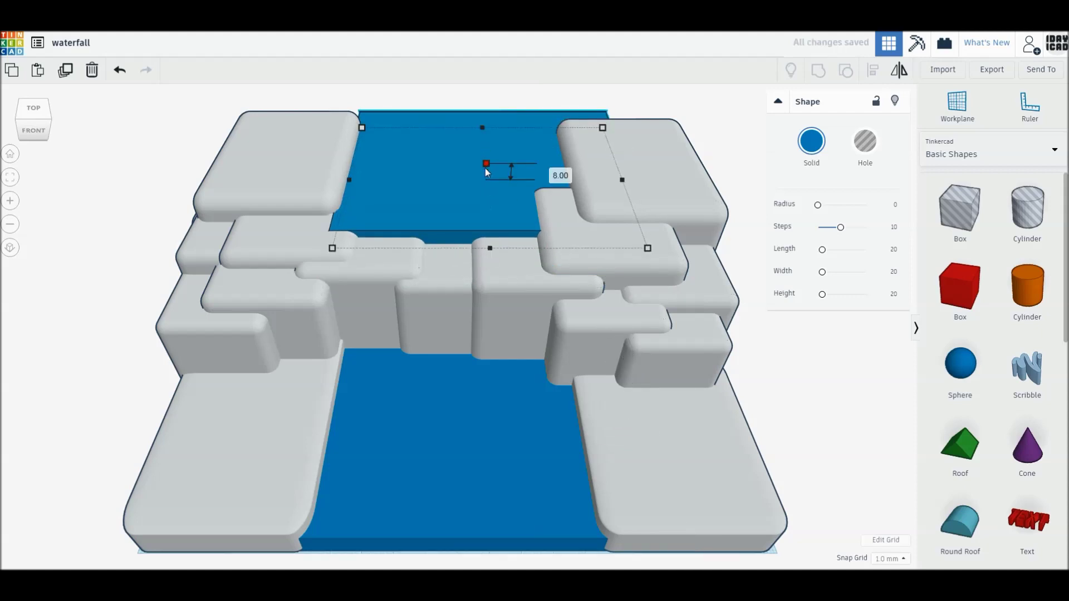
pyautogui.moveTo(485, 168); pyautogui.dragTo(486, 169)
# Resize the upper blue box to fit between the top rocks, adjusting its width and its front and rear edges
pyautogui.moveTo(649, 249); pyautogui.dragTo(596, 256)
pyautogui.moveTo(461, 127); pyautogui.dragTo(462, 155)
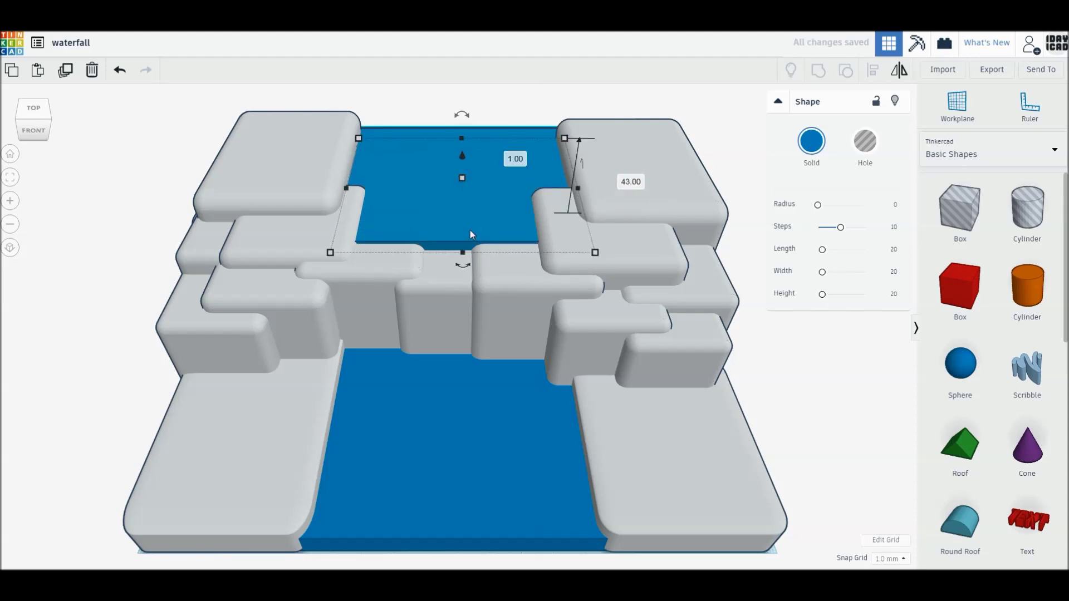
pyautogui.moveTo(463, 253); pyautogui.dragTo(465, 269)
pyautogui.click(782, 400)
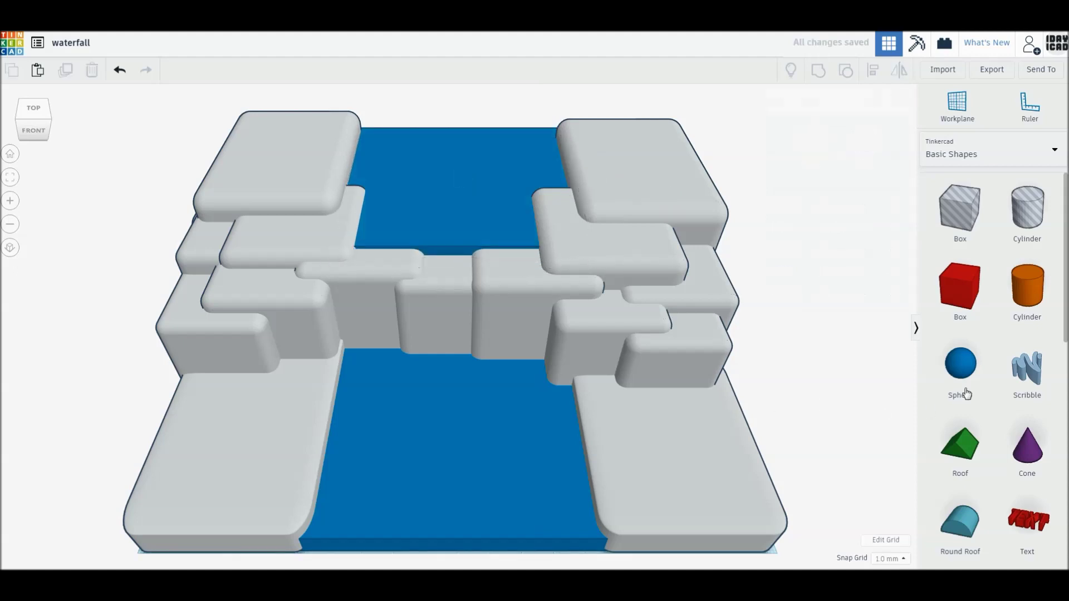
# Start a Scribble shape on the front right slab and draw a closed boulder outline with a flat base and rounded top
pyautogui.click(1027, 369)
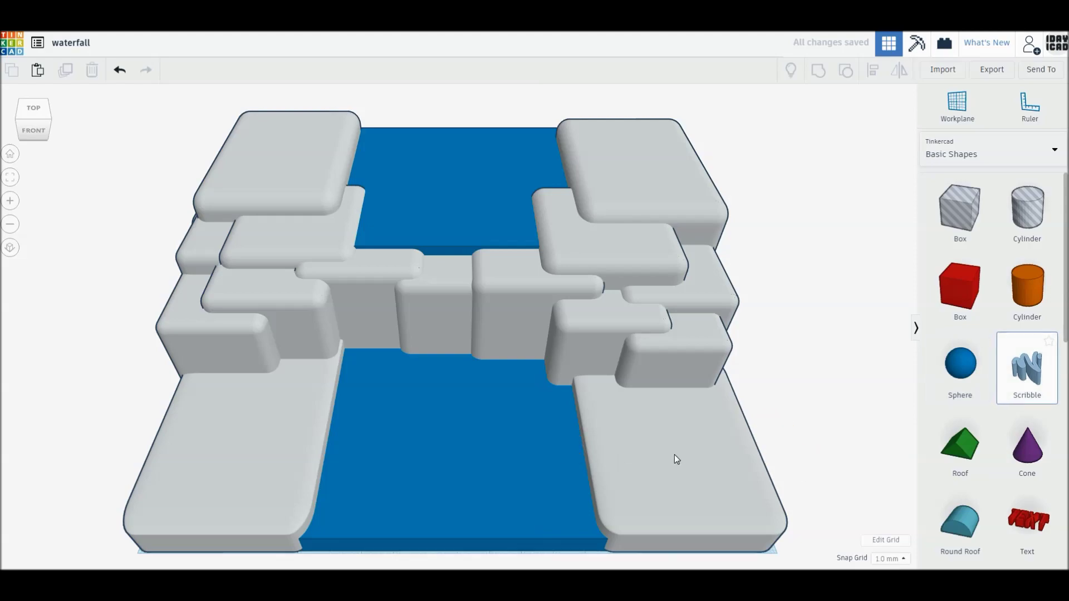
pyautogui.click(675, 454)
pyautogui.moveTo(373, 412)
pyautogui.mouseDown()
pyautogui.moveTo(654, 413)
pyautogui.moveTo(674, 387)
pyautogui.mouseUp()
pyautogui.moveTo(629, 235)
pyautogui.mouseDown()
pyautogui.moveTo(605, 162)
pyautogui.moveTo(574, 122)
pyautogui.moveTo(522, 97)
pyautogui.mouseUp()
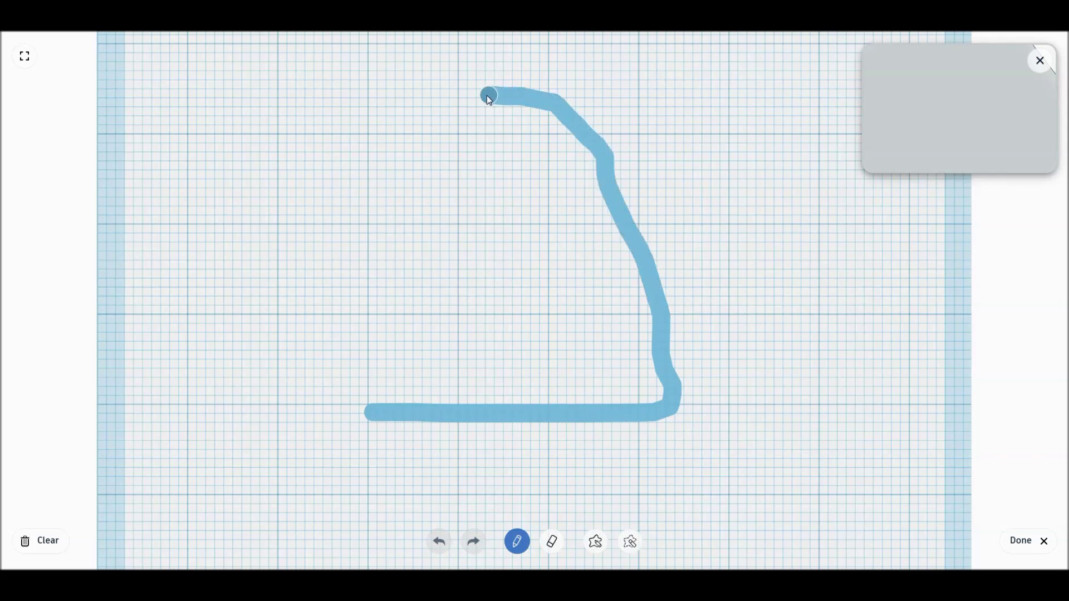
pyautogui.moveTo(445, 99); pyautogui.dragTo(388, 128)
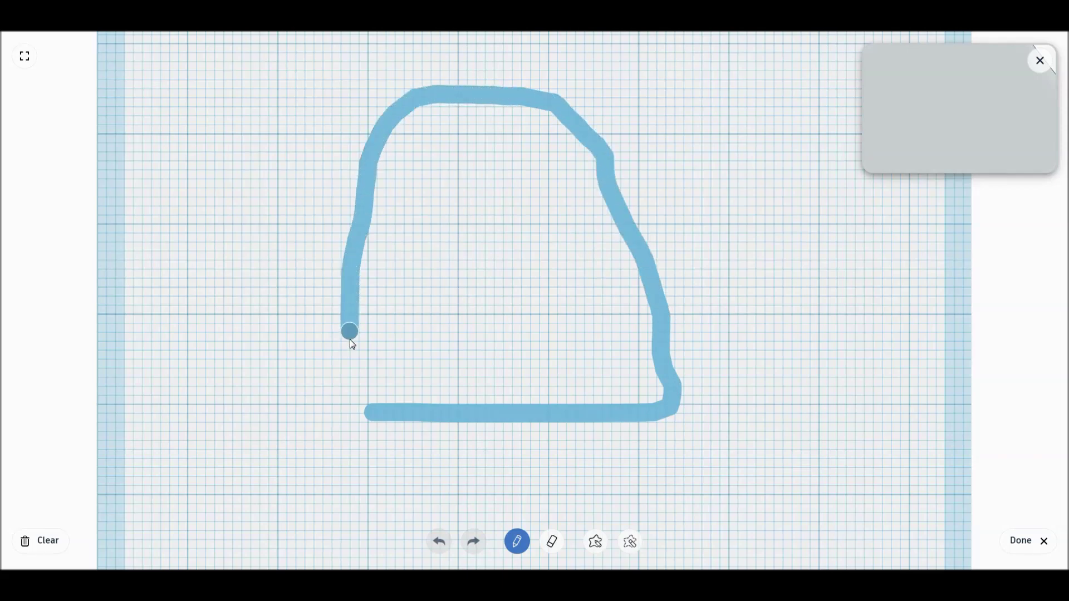
pyautogui.moveTo(365, 410); pyautogui.dragTo(367, 413)
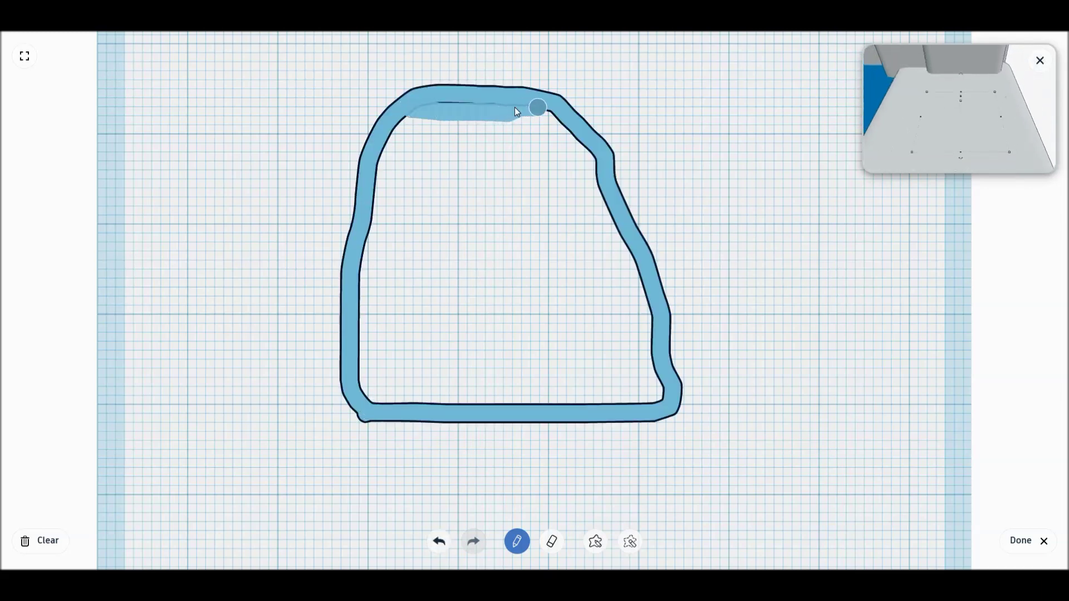
# Fill the entire inside of the boulder outline with brush strokes to make a solid shape
pyautogui.moveTo(443, 109)
pyautogui.mouseDown()
pyautogui.moveTo(402, 138)
pyautogui.moveTo(516, 117)
pyautogui.moveTo(594, 167)
pyautogui.moveTo(637, 279)
pyautogui.moveTo(659, 409)
pyautogui.mouseUp()
pyautogui.moveTo(596, 172)
pyautogui.mouseDown()
pyautogui.moveTo(625, 255)
pyautogui.moveTo(636, 401)
pyautogui.moveTo(467, 402)
pyautogui.mouseUp()
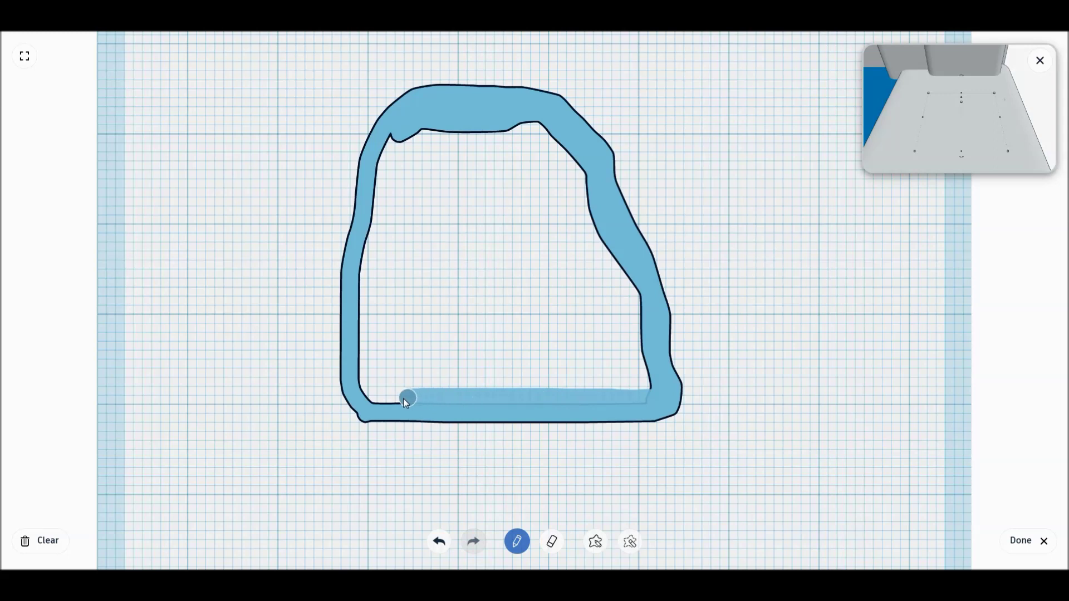
pyautogui.moveTo(358, 388)
pyautogui.mouseDown()
pyautogui.moveTo(610, 384)
pyautogui.moveTo(638, 353)
pyautogui.mouseUp()
pyautogui.moveTo(655, 390); pyautogui.dragTo(620, 390)
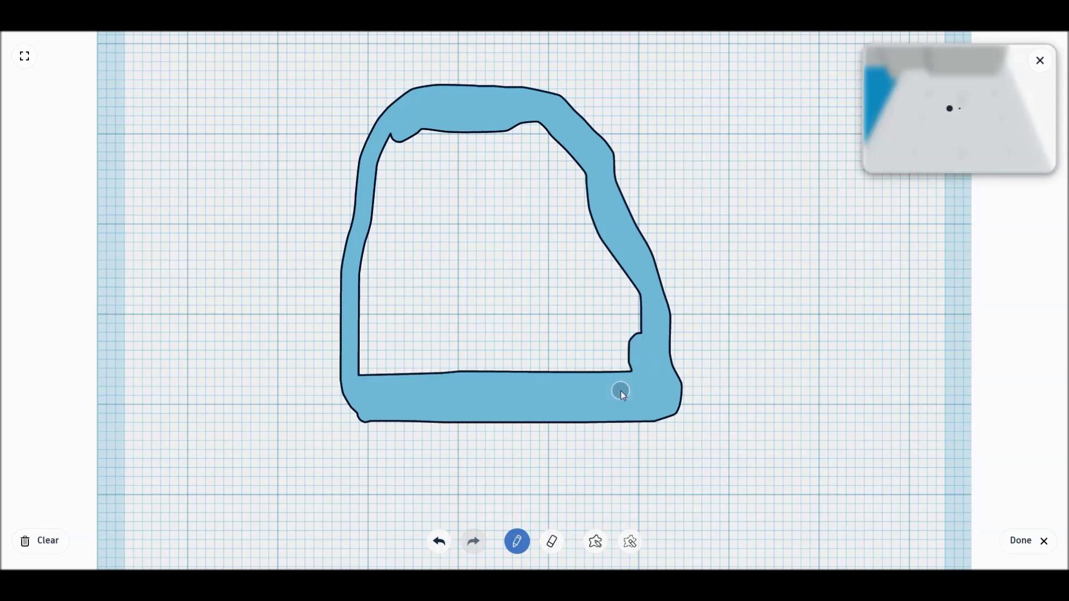
pyautogui.moveTo(372, 242)
pyautogui.mouseDown()
pyautogui.moveTo(384, 167)
pyautogui.moveTo(423, 128)
pyautogui.mouseUp()
pyautogui.moveTo(374, 235); pyautogui.dragTo(371, 286)
pyautogui.moveTo(372, 374)
pyautogui.mouseDown()
pyautogui.moveTo(639, 367)
pyautogui.moveTo(546, 356)
pyautogui.moveTo(379, 364)
pyautogui.mouseUp()
pyautogui.moveTo(377, 296)
pyautogui.mouseDown()
pyautogui.moveTo(406, 327)
pyautogui.moveTo(425, 269)
pyautogui.moveTo(461, 310)
pyautogui.moveTo(504, 266)
pyautogui.moveTo(532, 305)
pyautogui.moveTo(553, 309)
pyautogui.moveTo(586, 287)
pyautogui.moveTo(640, 318)
pyautogui.moveTo(434, 326)
pyautogui.moveTo(632, 346)
pyautogui.mouseUp()
pyautogui.moveTo(400, 339)
pyautogui.mouseDown()
pyautogui.moveTo(526, 330)
pyautogui.moveTo(446, 302)
pyautogui.moveTo(401, 267)
pyautogui.moveTo(392, 216)
pyautogui.moveTo(465, 172)
pyautogui.moveTo(525, 269)
pyautogui.moveTo(618, 305)
pyautogui.moveTo(571, 165)
pyautogui.moveTo(579, 233)
pyautogui.moveTo(554, 172)
pyautogui.moveTo(572, 209)
pyautogui.mouseUp()
pyautogui.moveTo(495, 139)
pyautogui.mouseDown()
pyautogui.moveTo(499, 239)
pyautogui.moveTo(486, 188)
pyautogui.moveTo(443, 143)
pyautogui.moveTo(443, 174)
pyautogui.moveTo(394, 148)
pyautogui.moveTo(507, 142)
pyautogui.moveTo(536, 156)
pyautogui.mouseUp()
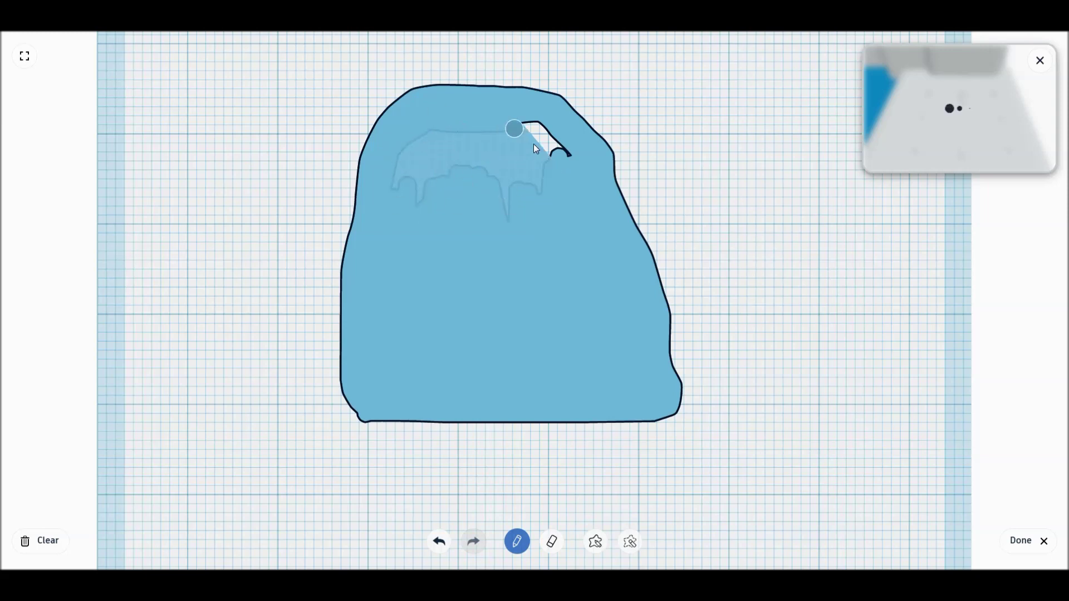
pyautogui.moveTo(525, 118)
pyautogui.mouseDown()
pyautogui.moveTo(565, 160)
pyautogui.moveTo(564, 181)
pyautogui.mouseUp()
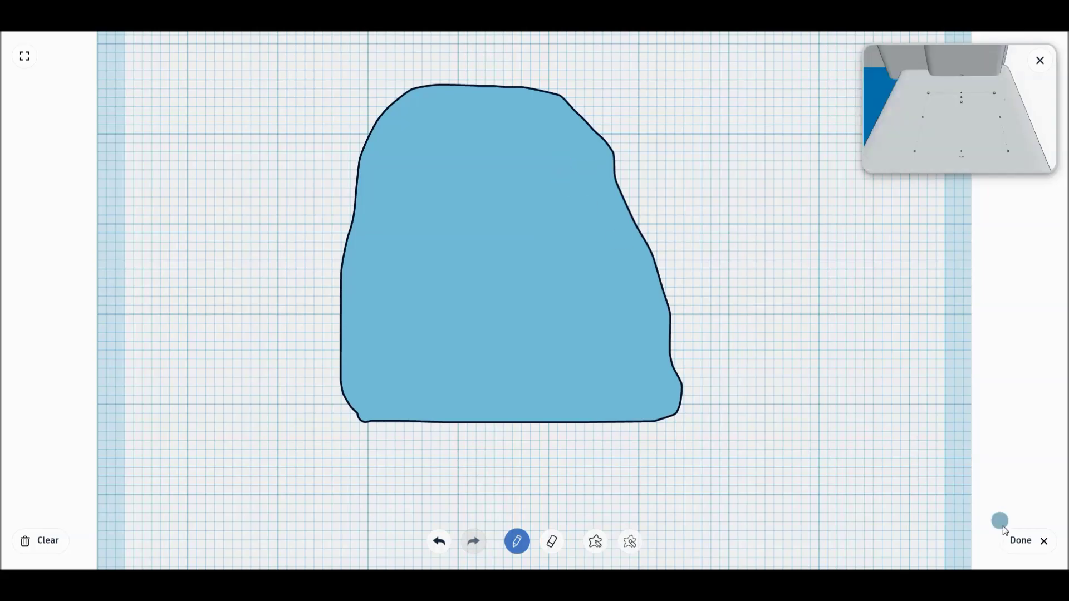
# Finish the boulder scribble and nudge the shape sideways until it partly emerges from the front right slab
pyautogui.click(1022, 540)
pyautogui.moveTo(457, 225)
pyautogui.moveTo(456, 223); pyautogui.dragTo(465, 247)
pyautogui.hotkey('ctrl', 'z')
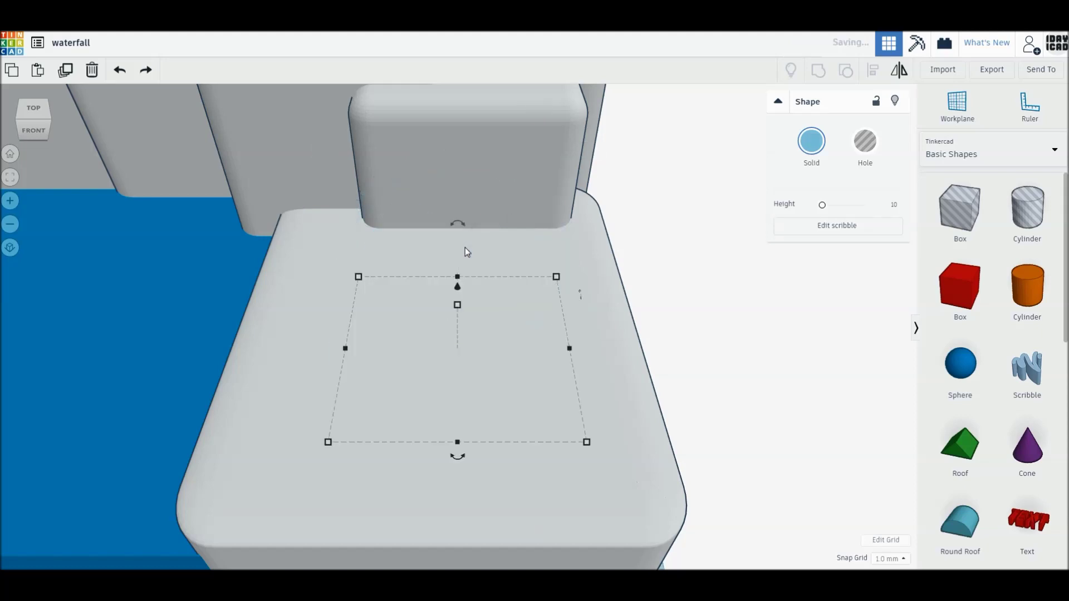
pyautogui.press('Right')
pyautogui.press('Right')
pyautogui.press('Right')
pyautogui.press('Right')
pyautogui.press('Right')
pyautogui.press('Right')
pyautogui.press('Right')
pyautogui.press('Right')
pyautogui.press('Right')
pyautogui.press('Right')
pyautogui.press('Right')
pyautogui.press('Right')
pyautogui.press('Right')
pyautogui.press('Right')
pyautogui.press('Right')
pyautogui.press('Right')
pyautogui.press('Right')
pyautogui.press('Right')
pyautogui.press('Right')
pyautogui.press('Right')
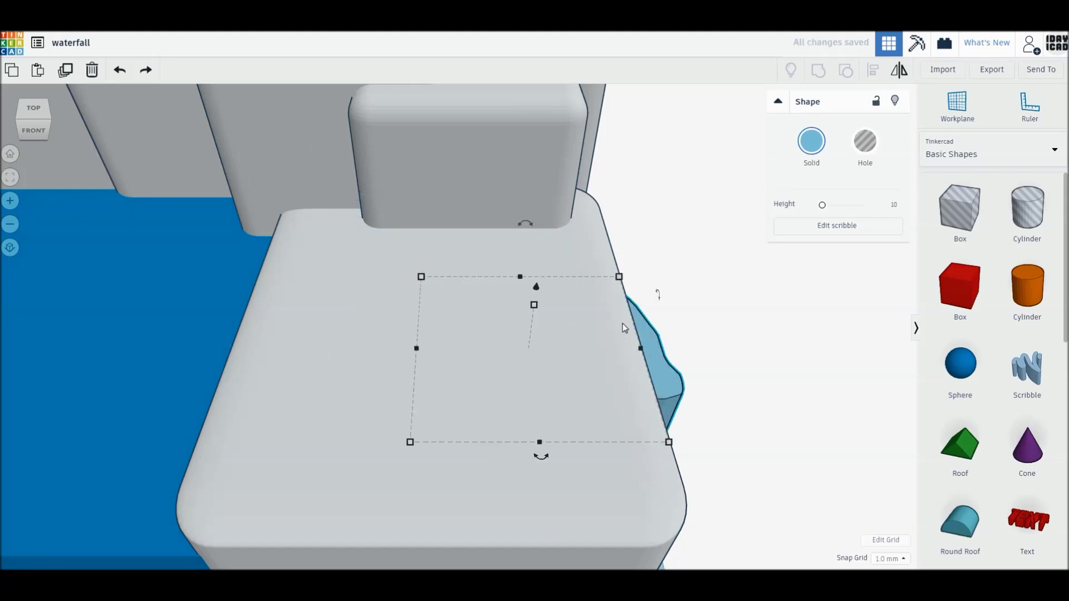
# Stand the boulder shape on its flat base with its curved side facing front and place it in the pool beside the left rocks
pyautogui.moveTo(833, 296); pyautogui.dragTo(833, 352)
pyautogui.moveTo(703, 378)
pyautogui.mouseDown()
pyautogui.moveTo(669, 379)
pyautogui.moveTo(629, 349)
pyautogui.mouseUp()
pyautogui.moveTo(677, 395)
pyautogui.mouseDown()
pyautogui.moveTo(151, 272)
pyautogui.moveTo(161, 286)
pyautogui.mouseUp()
pyautogui.moveTo(161, 286); pyautogui.dragTo(389, 309, button='middle')
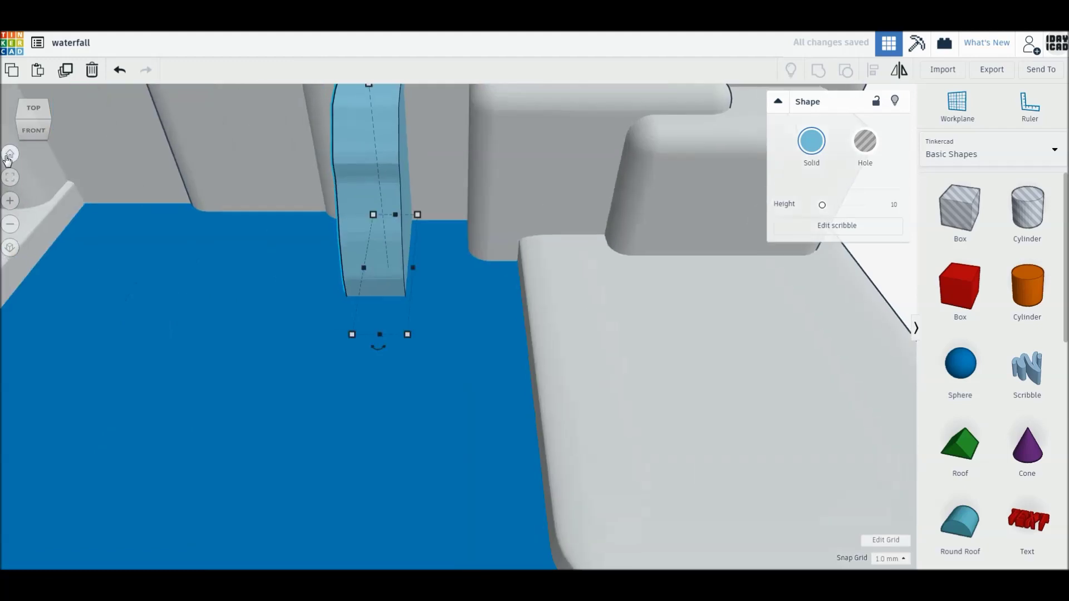
pyautogui.click(9, 156)
pyautogui.moveTo(505, 382); pyautogui.dragTo(350, 363)
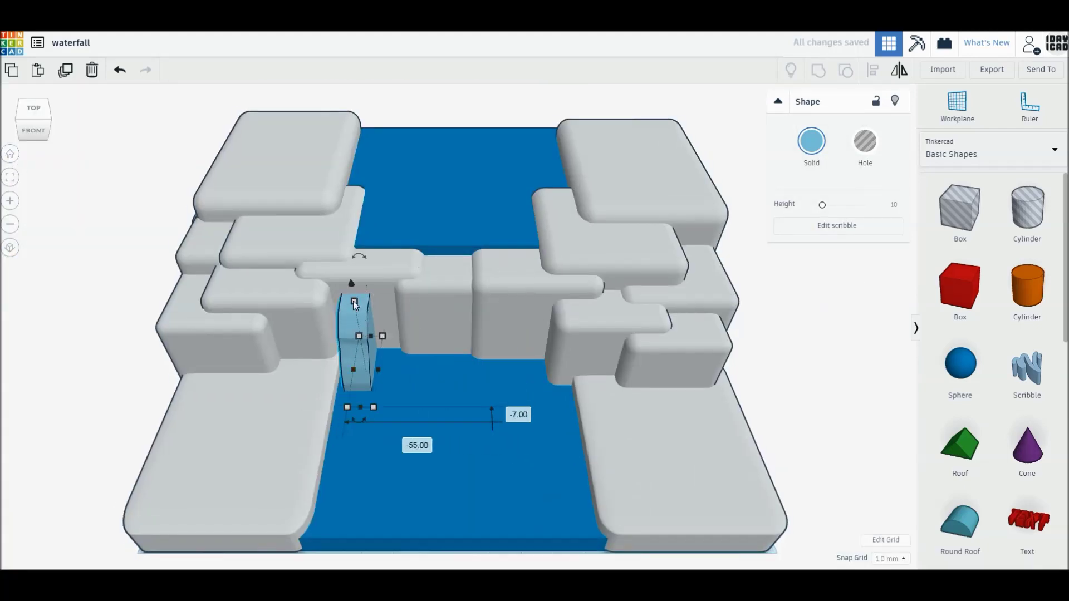
# Enlarge the upright shape in height and depth, and place a copy of it directly to its right
pyautogui.moveTo(354, 293); pyautogui.dragTo(351, 279)
pyautogui.moveTo(371, 328); pyautogui.dragTo(375, 305)
pyautogui.moveTo(359, 354)
pyautogui.mouseDown()
pyautogui.moveTo(373, 384)
pyautogui.moveTo(395, 382)
pyautogui.mouseUp()
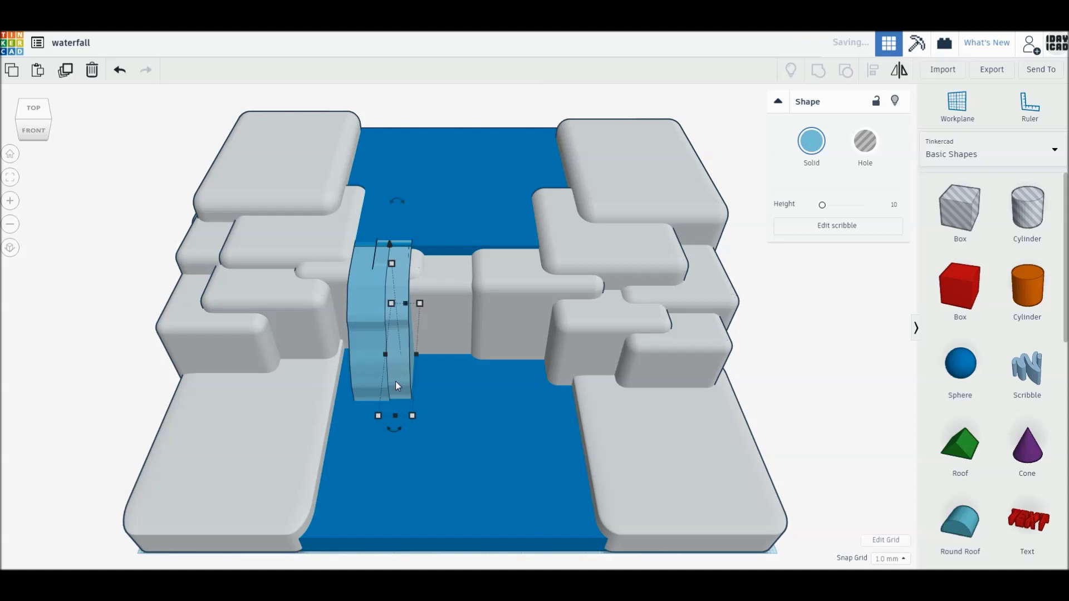
# Add irregular bumps along the sloping edge of the copy's scribble outline and narrow the copy slightly
pyautogui.doubleClick(395, 382)
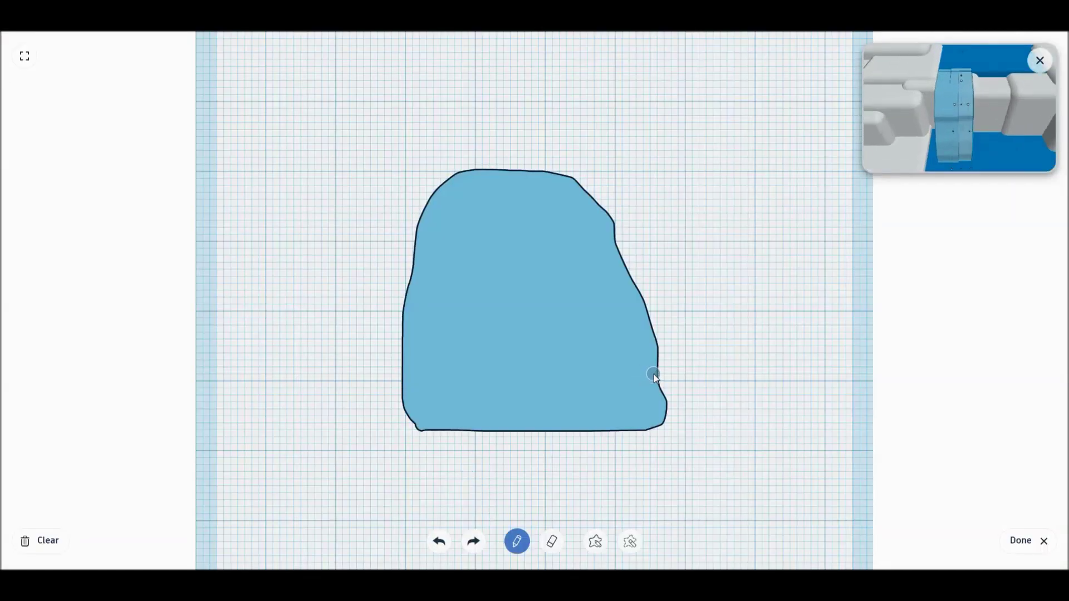
pyautogui.moveTo(650, 321)
pyautogui.mouseDown()
pyautogui.moveTo(603, 198)
pyautogui.moveTo(514, 172)
pyautogui.mouseUp()
pyautogui.click(1008, 539)
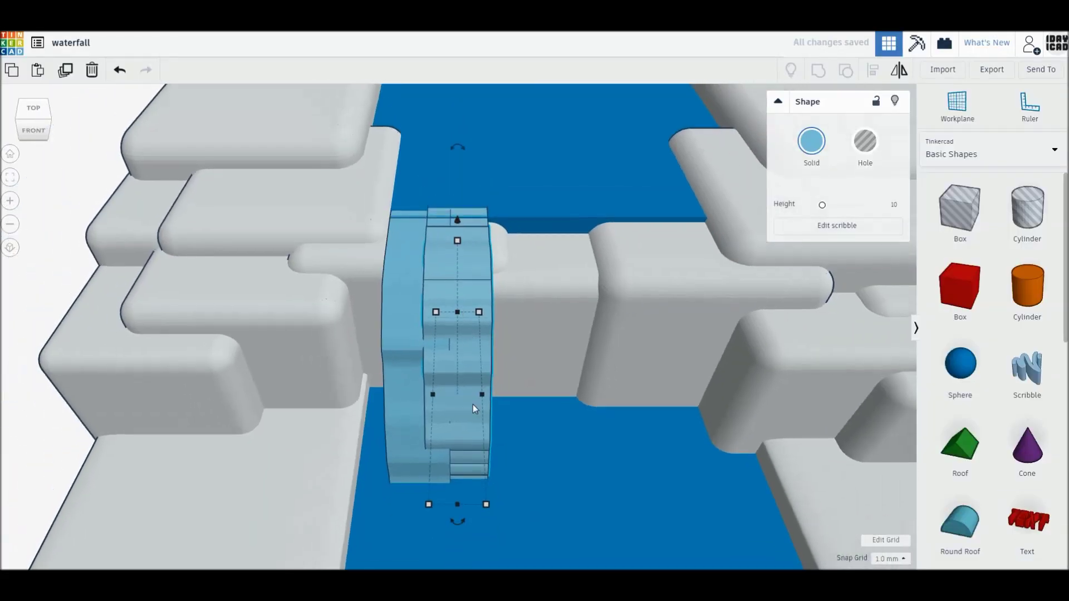
pyautogui.moveTo(480, 395); pyautogui.dragTo(472, 396)
# Duplicate the first plain piece to the other side of the bumpy one and make both plain pieces taller, the copy 50 mm
pyautogui.moveTo(404, 426); pyautogui.dragTo(486, 419)
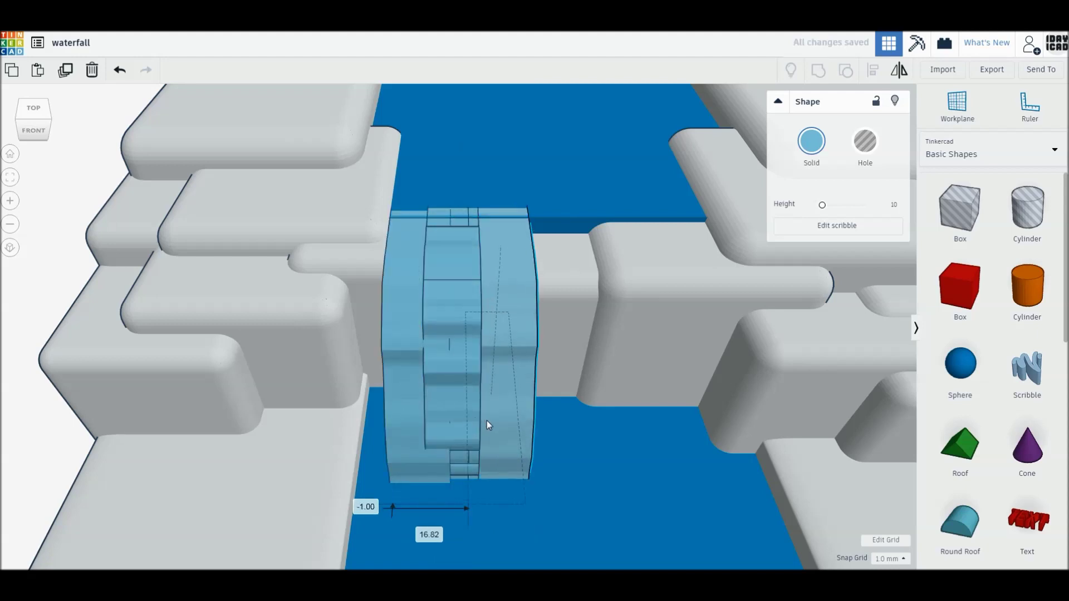
pyautogui.moveTo(499, 241); pyautogui.dragTo(500, 242)
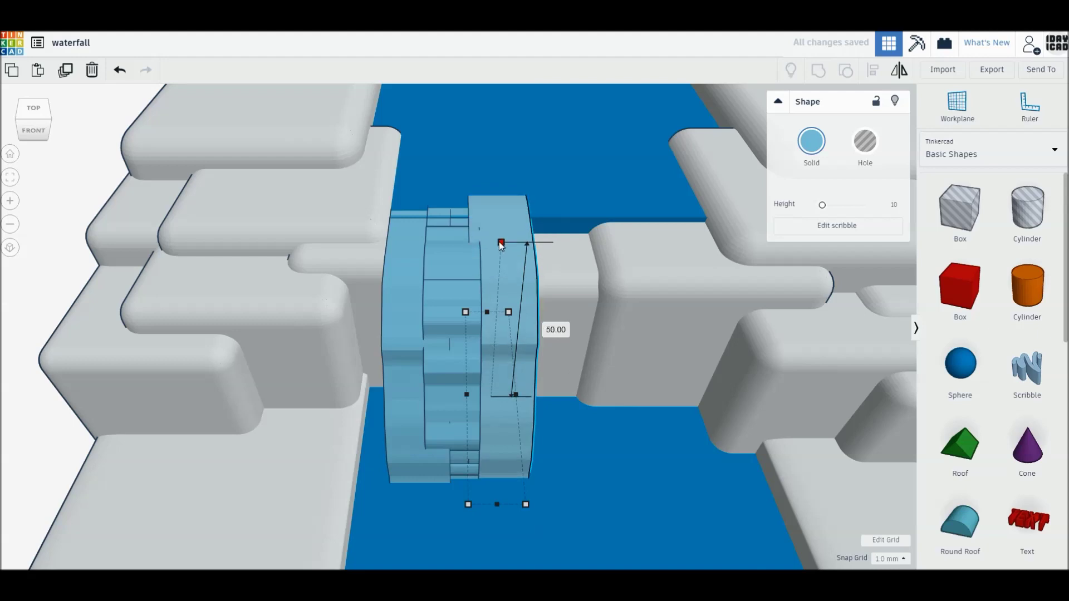
pyautogui.click(412, 250)
pyautogui.moveTo(418, 248); pyautogui.dragTo(419, 247)
pyautogui.hotkey('ctrl', 'z')
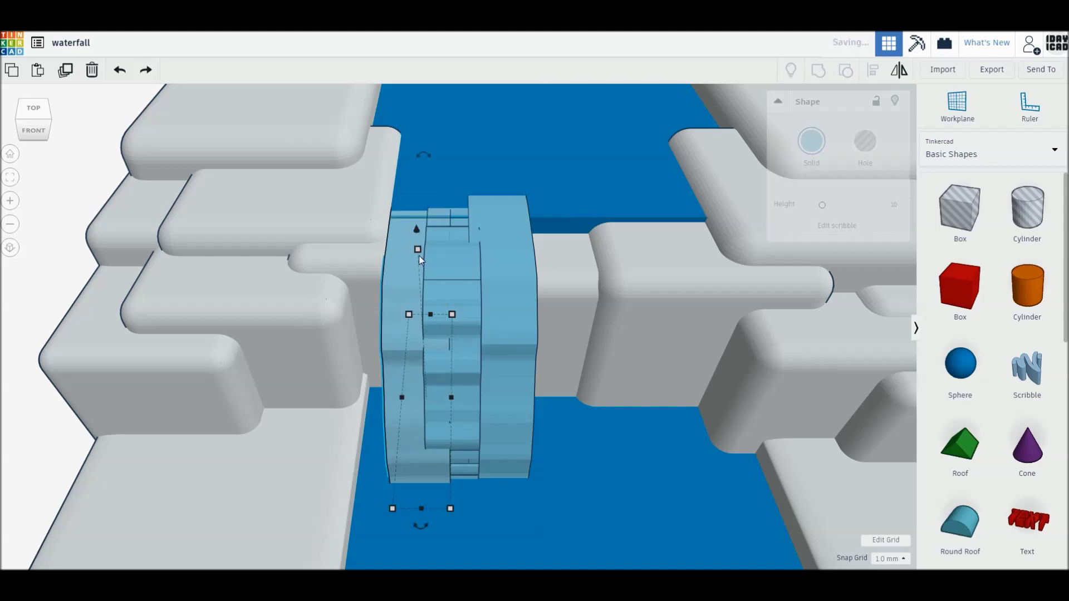
pyautogui.moveTo(419, 249); pyautogui.dragTo(418, 248)
# Increase the height of the new right-hand plain piece further and extend its rear edge back toward the upper pool
pyautogui.click(505, 261)
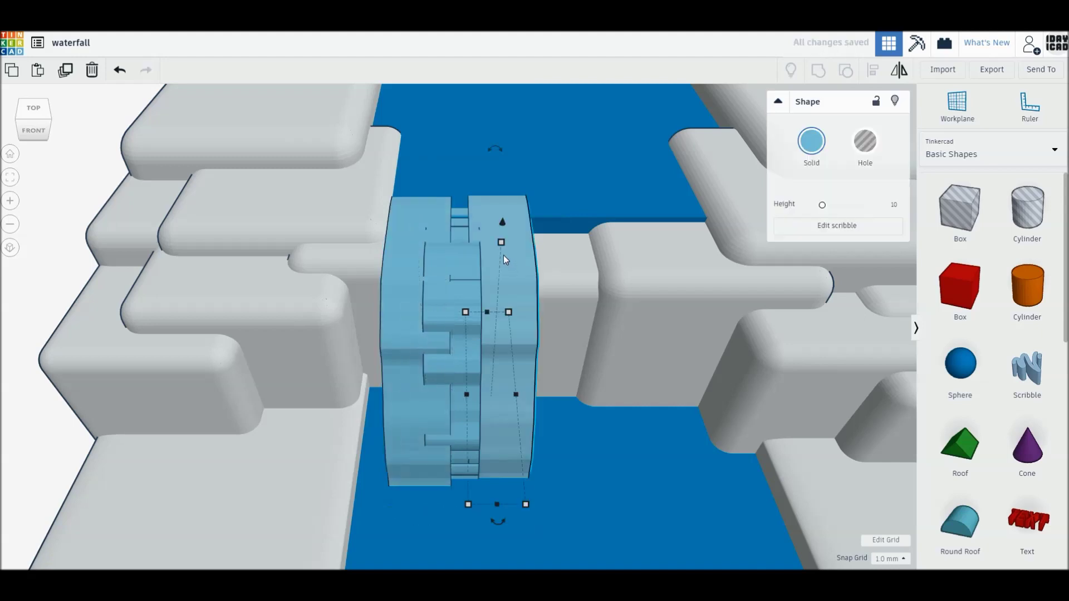
pyautogui.moveTo(501, 244); pyautogui.dragTo(500, 242)
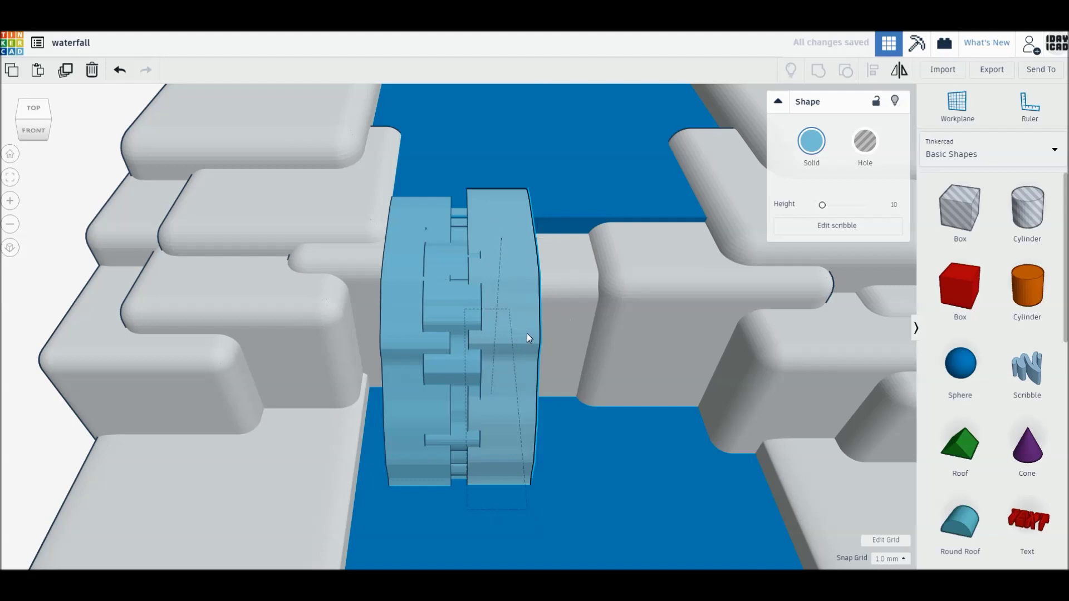
pyautogui.moveTo(487, 310); pyautogui.dragTo(484, 282)
pyautogui.moveTo(499, 224); pyautogui.dragTo(499, 227)
# Place another copy to the right, paint small bumps along its scribble's sloping edge, and move it against the other water pieces
pyautogui.moveTo(499, 287)
pyautogui.mouseDown()
pyautogui.moveTo(606, 292)
pyautogui.moveTo(556, 299)
pyautogui.mouseUp()
pyautogui.doubleClick(609, 322)
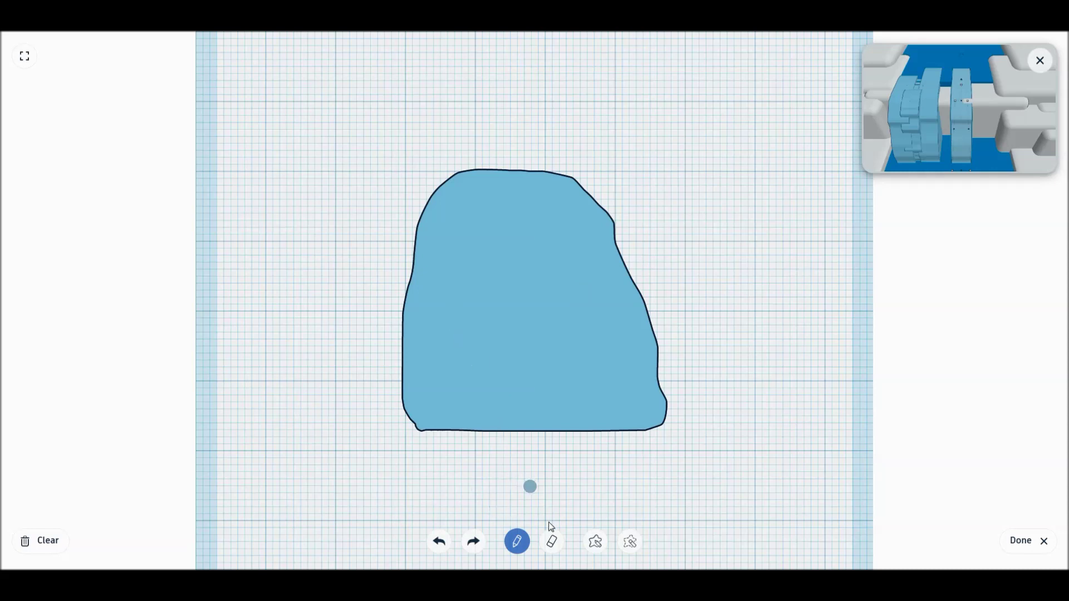
pyautogui.moveTo(656, 428)
pyautogui.mouseDown()
pyautogui.moveTo(662, 372)
pyautogui.moveTo(631, 266)
pyautogui.moveTo(601, 215)
pyautogui.mouseUp()
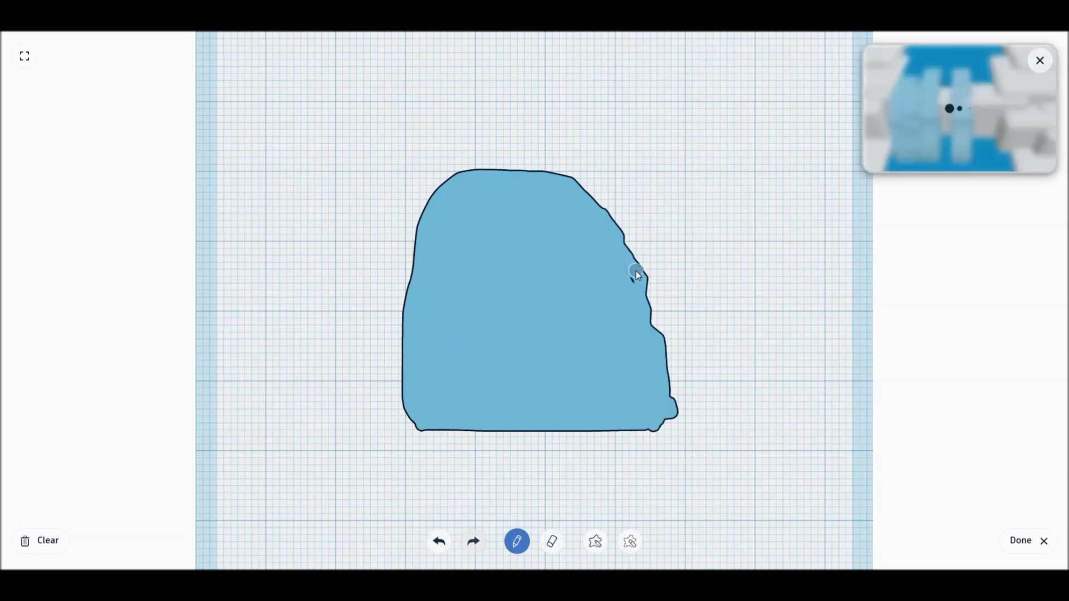
pyautogui.click(1012, 544)
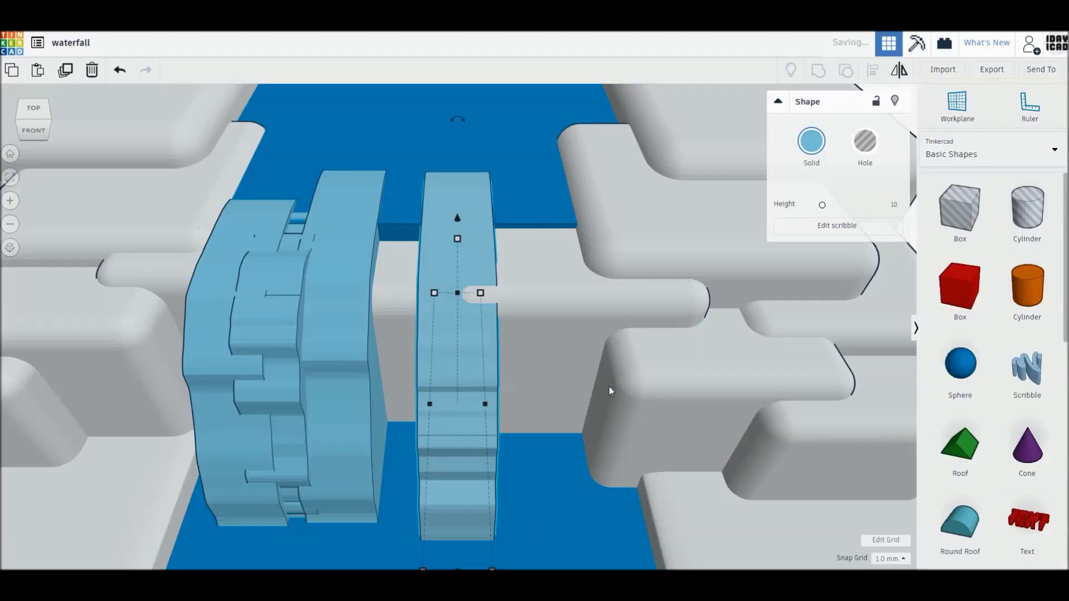
pyautogui.moveTo(470, 426); pyautogui.dragTo(401, 419)
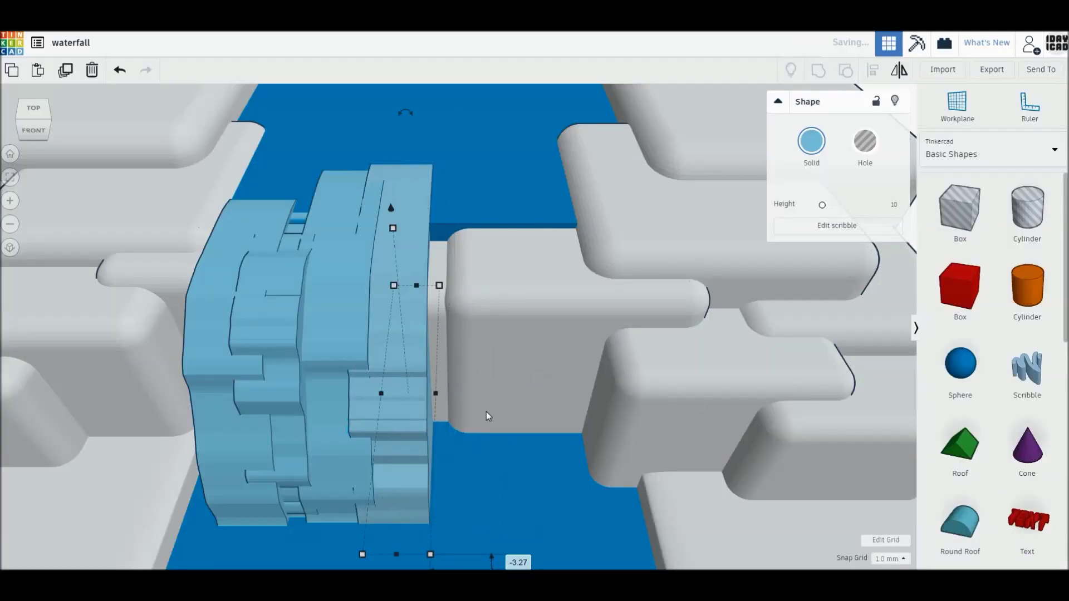
# Duplicate the water pieces across the remaining gap to the right rocks so they span the full width of the fall
pyautogui.scroll(-3, 488, 413)
pyautogui.moveTo(487, 411); pyautogui.dragTo(571, 374, button='middle')
pyautogui.moveTo(452, 250)
pyautogui.mouseDown()
pyautogui.moveTo(451, 332)
pyautogui.moveTo(500, 345)
pyautogui.moveTo(609, 344)
pyautogui.mouseUp()
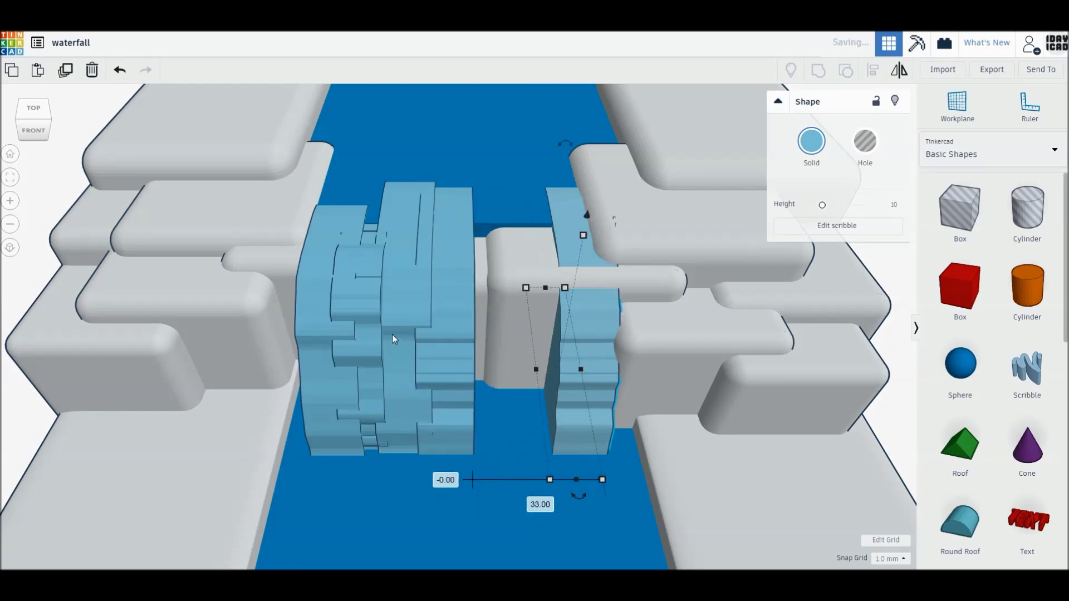
pyautogui.moveTo(363, 339)
pyautogui.keyDown('alt'); pyautogui.mouseDown()
pyautogui.moveTo(493, 334)
pyautogui.moveTo(551, 365)
pyautogui.mouseUp(); pyautogui.keyUp('alt')
pyautogui.keyDown('alt'); pyautogui.moveTo(474, 319); pyautogui.dragTo(572, 322); pyautogui.keyUp('alt')
# Shift the leftmost water piece against the left rocks and add a plain strip about 8.64 mm wide beside it
pyautogui.click(311, 318)
pyautogui.moveTo(311, 319); pyautogui.dragTo(304, 318)
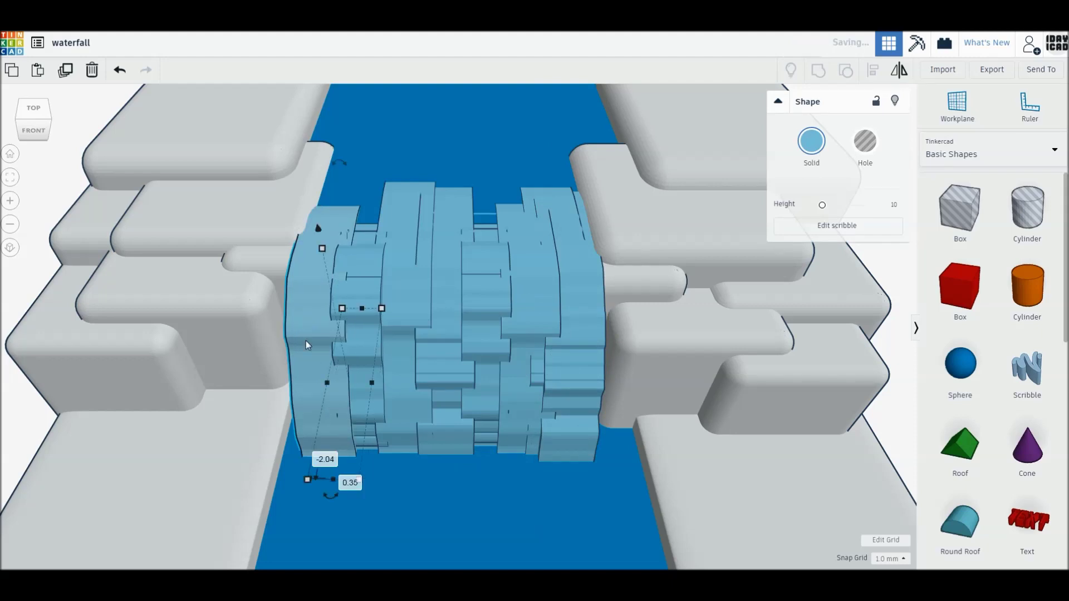
pyautogui.moveTo(403, 382)
pyautogui.mouseDown()
pyautogui.moveTo(330, 391)
pyautogui.moveTo(348, 374)
pyautogui.mouseUp()
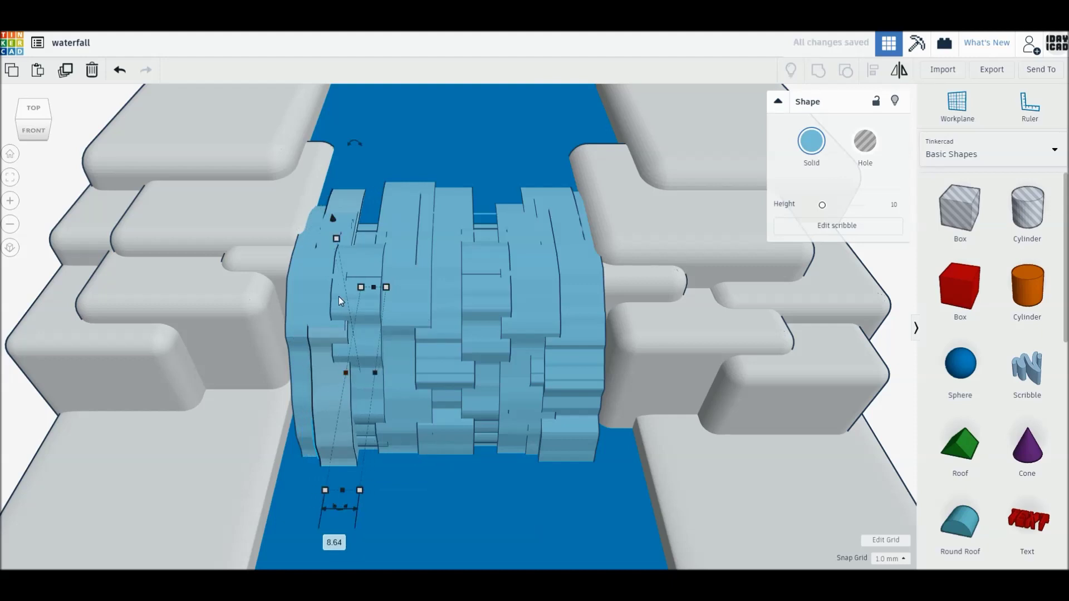
# Set the height of the bumpy water piece near the left rocks to 51 mm
pyautogui.moveTo(527, 402); pyautogui.dragTo(491, 398, button='right')
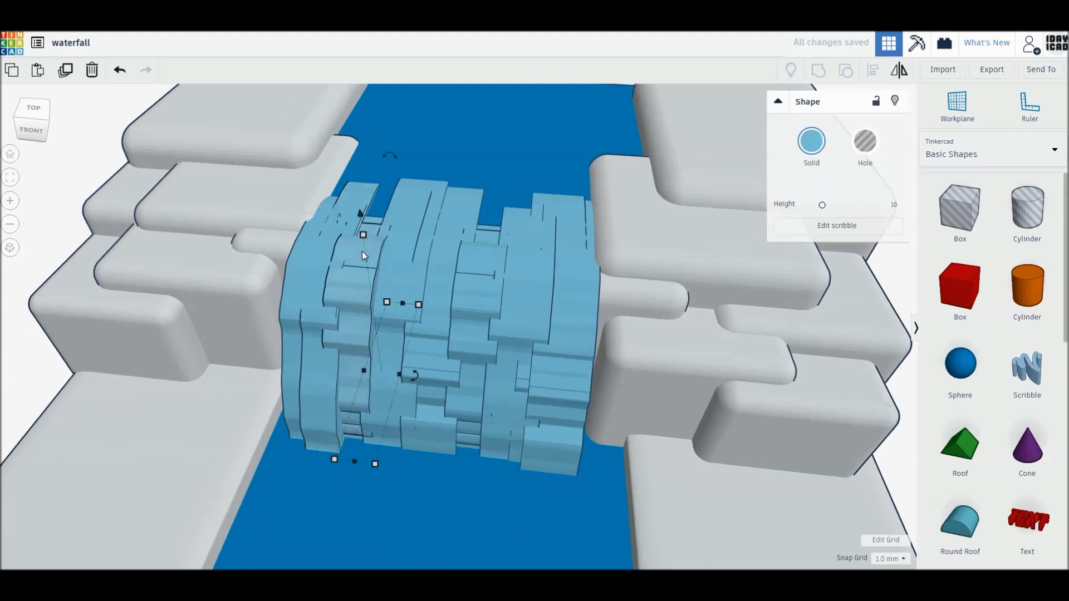
pyautogui.moveTo(362, 232); pyautogui.dragTo(362, 229)
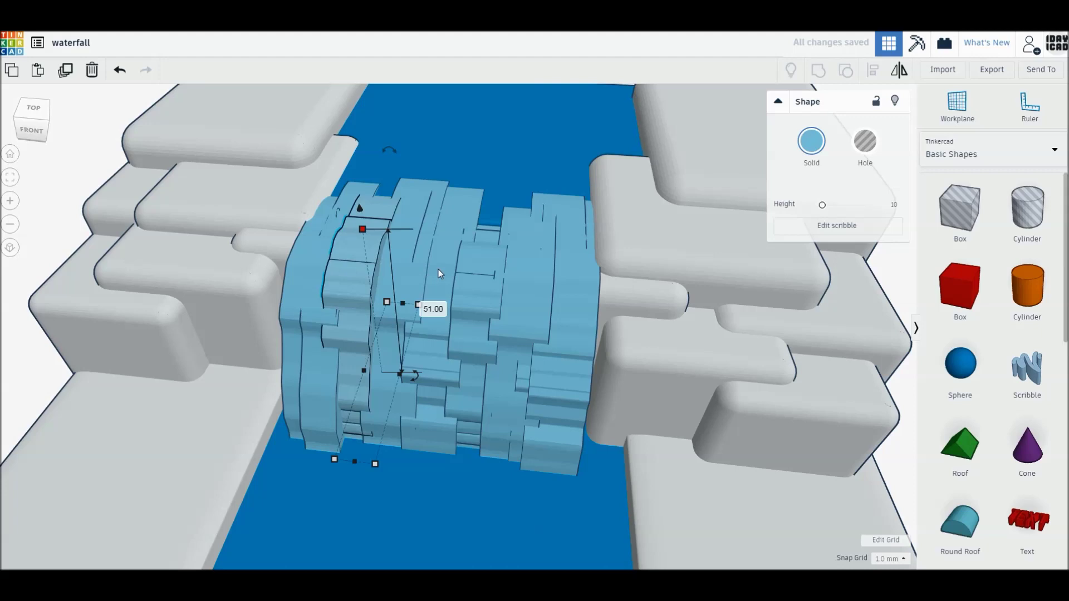
pyautogui.click(899, 448)
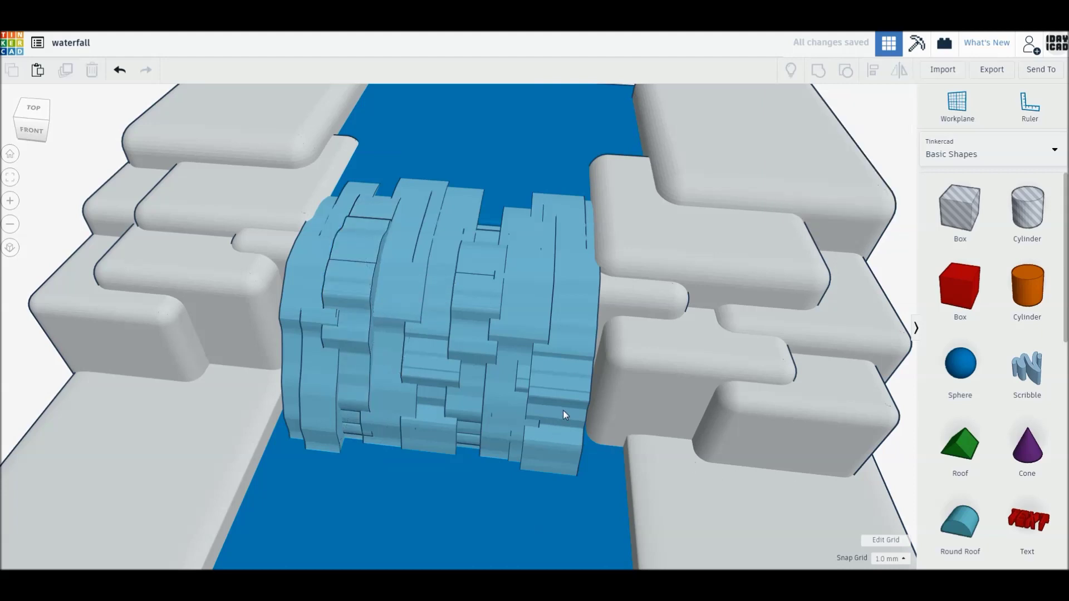
# Place a copy of a plain water piece against the right rocks, offset about 14 mm sideways and 2 mm in depth
pyautogui.click(563, 410)
pyautogui.moveTo(573, 389)
pyautogui.mouseDown()
pyautogui.moveTo(535, 390)
pyautogui.moveTo(555, 399)
pyautogui.mouseUp()
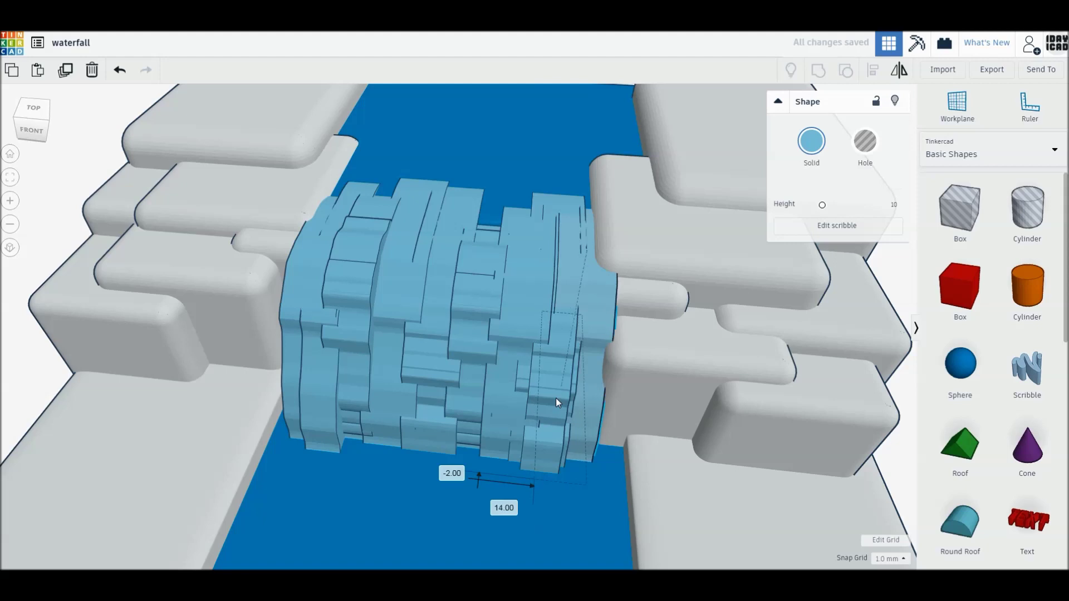
# Duplicate the tall plain piece left of centre as a narrower strip, and add a resized strip near the left rocks
pyautogui.click(389, 380)
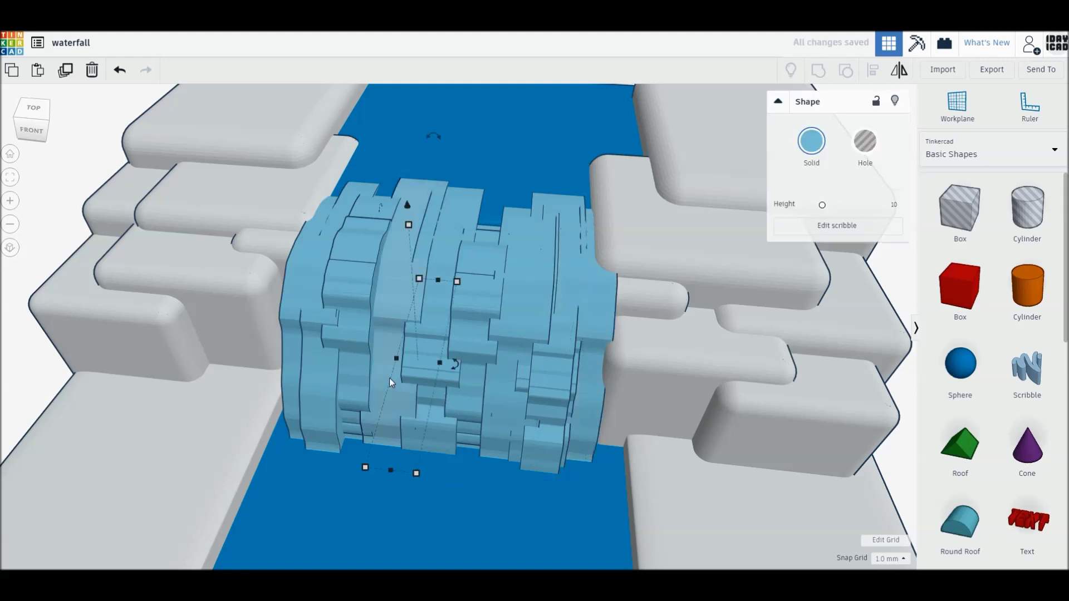
pyautogui.hotkey('ctrl', 'd')
pyautogui.moveTo(421, 471); pyautogui.dragTo(390, 474)
pyautogui.click(322, 439)
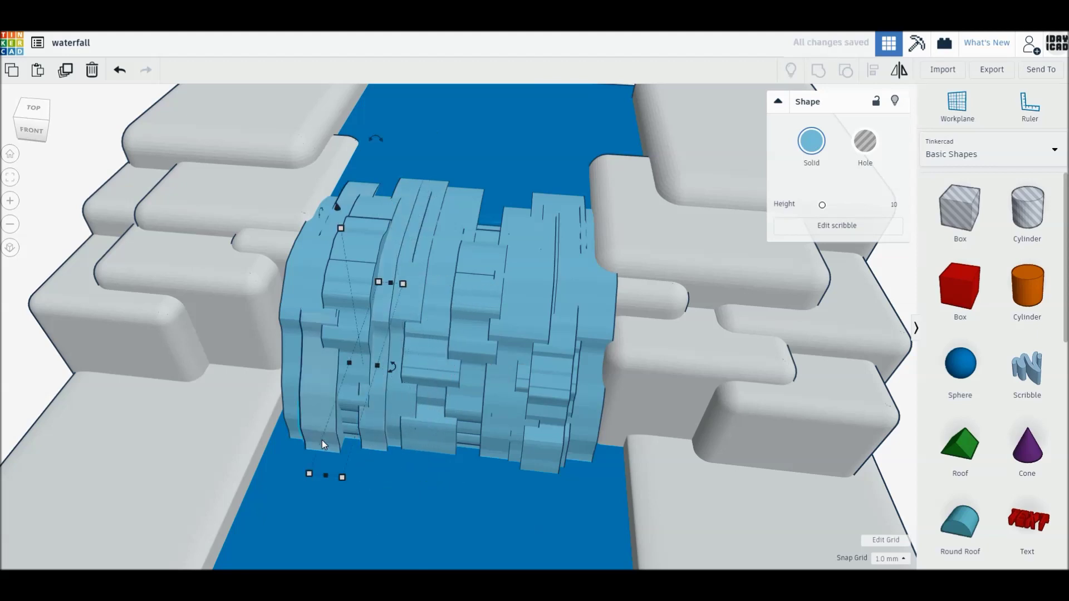
pyautogui.moveTo(342, 477)
pyautogui.mouseDown()
pyautogui.moveTo(330, 469)
pyautogui.moveTo(355, 470)
pyautogui.mouseUp()
# Adjust the bumpy water piece right of centre, extending its upper part toward the upper pool
pyautogui.click(485, 242)
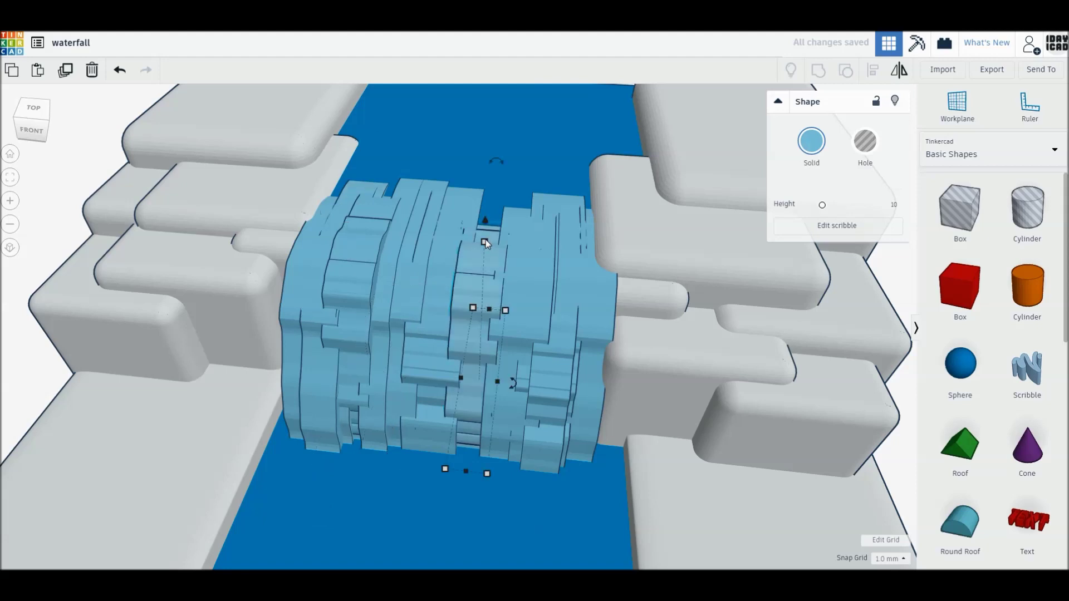
pyautogui.moveTo(494, 288); pyautogui.dragTo(496, 280)
pyautogui.scroll(-3, 384, 364)
pyautogui.click(98, 242)
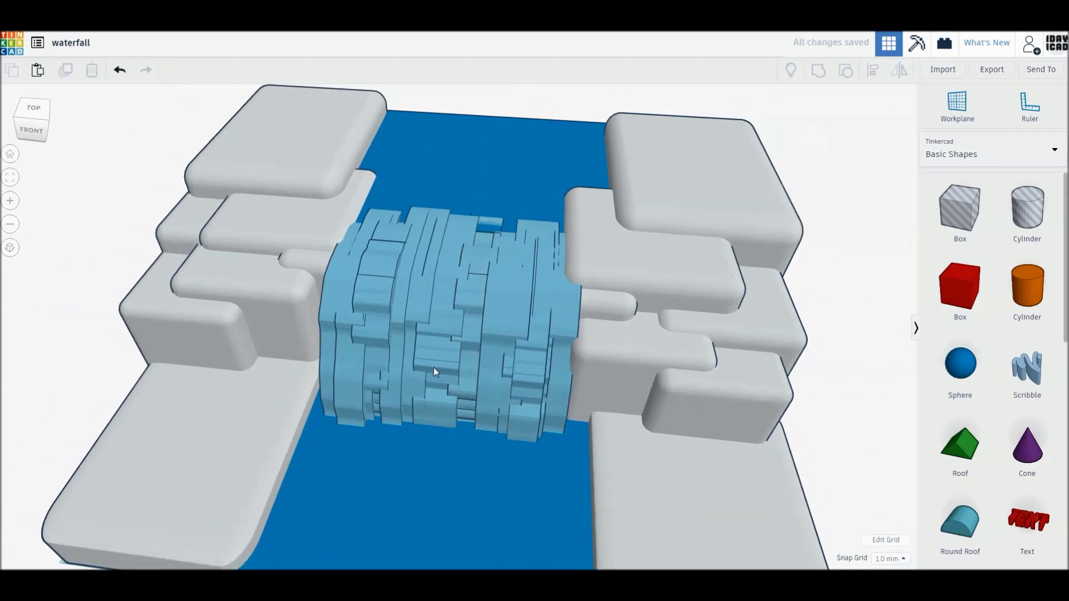
# Select four alternating water strips across the fall and recolour them with the pale turquoise preset
pyautogui.click(339, 354)
pyautogui.keyDown('shift'); pyautogui.click(412, 382); pyautogui.keyUp('shift')
pyautogui.keyDown('shift'); pyautogui.click(466, 371); pyautogui.keyUp('shift')
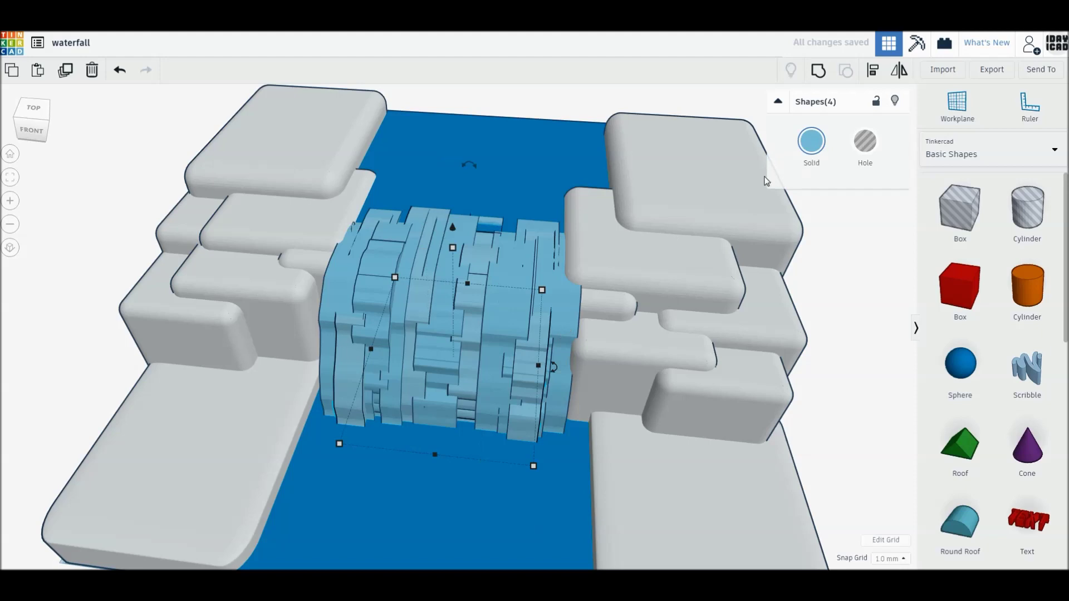
pyautogui.click(811, 141)
pyautogui.click(881, 226)
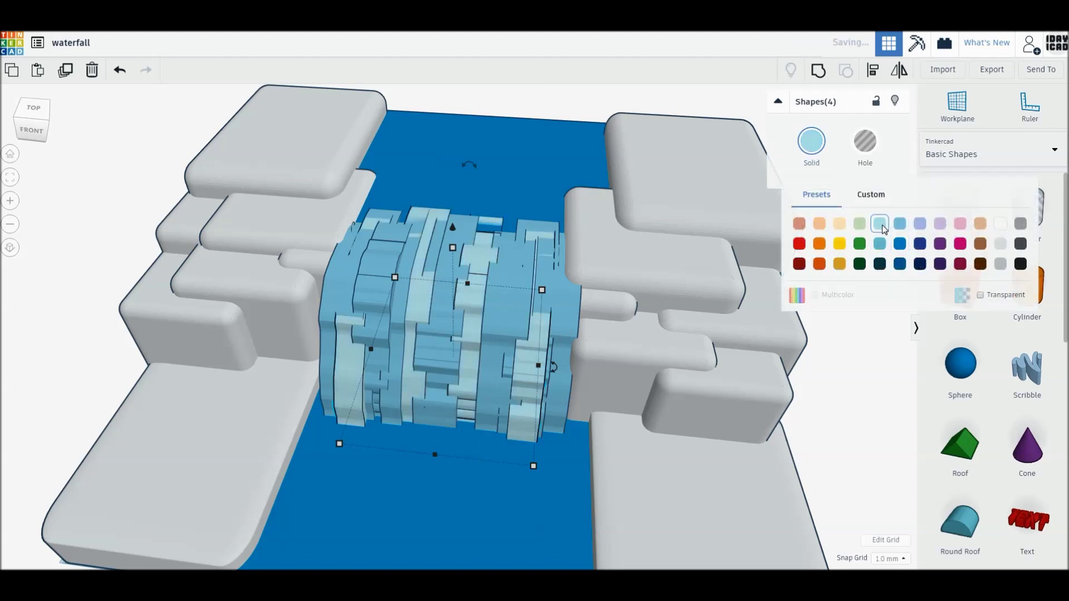
pyautogui.click(869, 349)
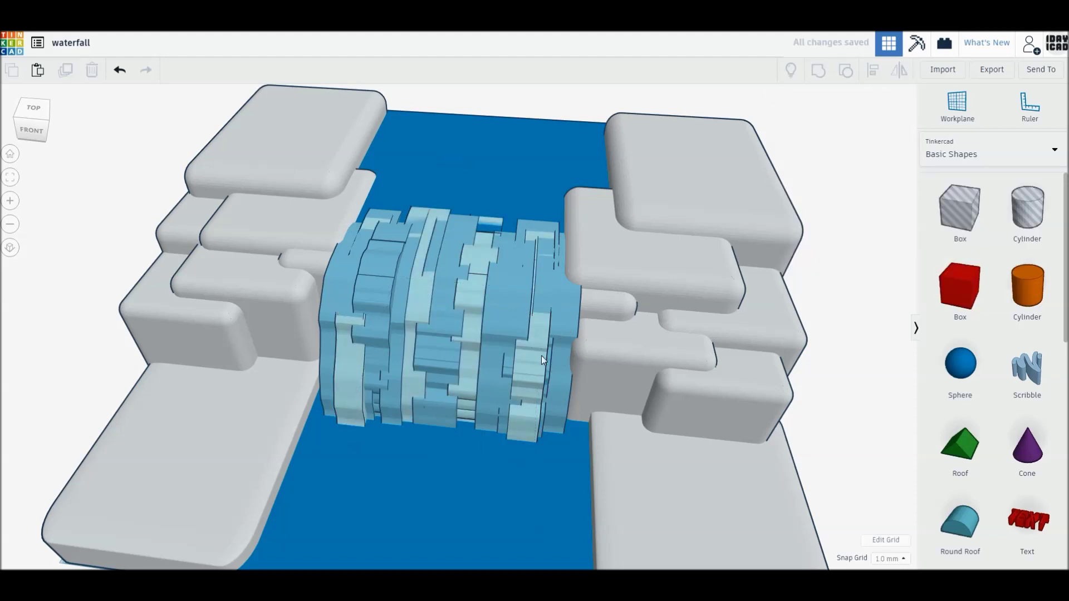
# Reposition the darker blue water strips beside the right rocks to fill in that end of the fall
pyautogui.moveTo(541, 356); pyautogui.dragTo(513, 388, button='right')
pyautogui.click(533, 391)
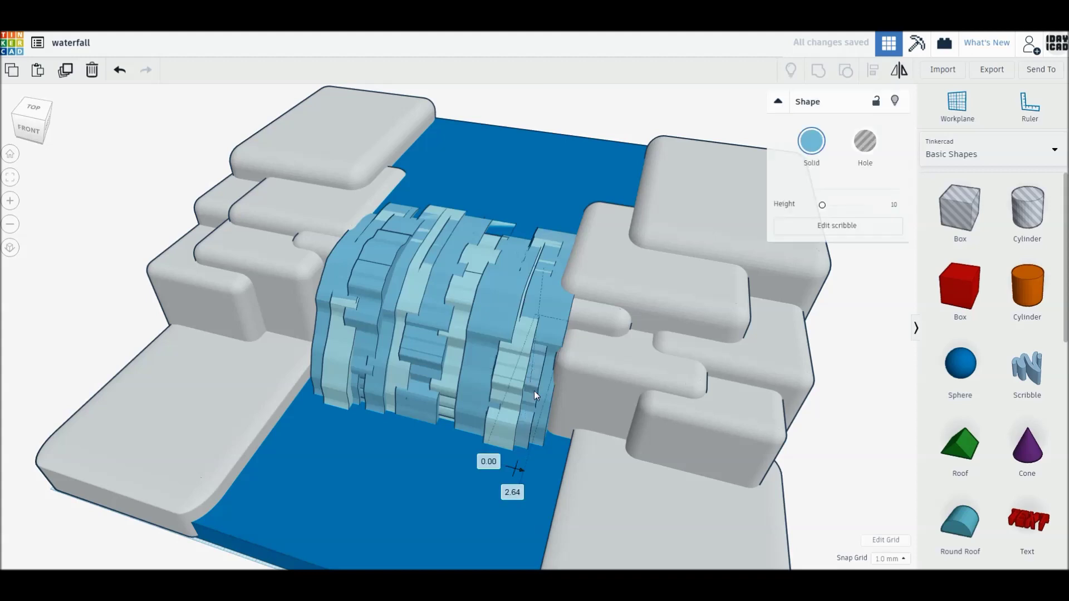
pyautogui.moveTo(514, 383); pyautogui.dragTo(500, 375)
pyautogui.click(823, 451)
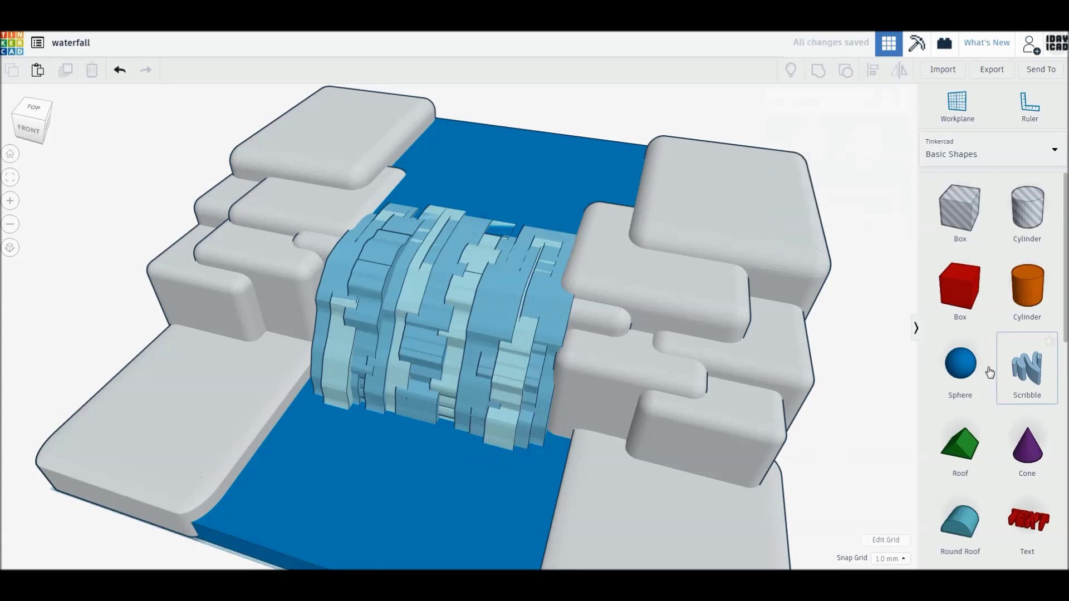
# Add a sphere at the left foot of the waterfall and colour it with the pale turquoise preset
pyautogui.moveTo(960, 364); pyautogui.dragTo(322, 424)
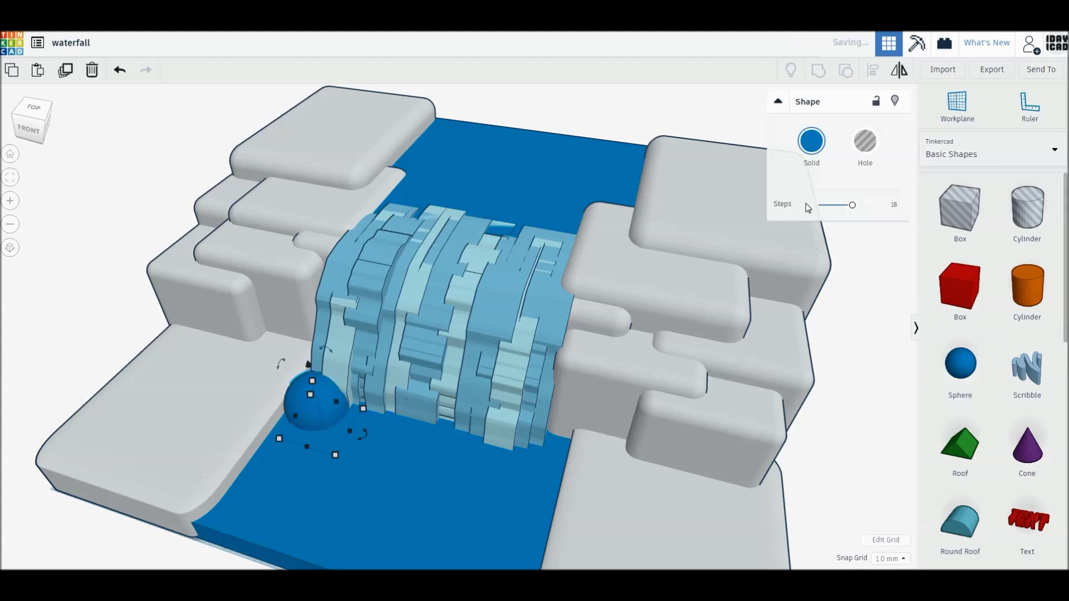
pyautogui.click(811, 140)
pyautogui.click(879, 225)
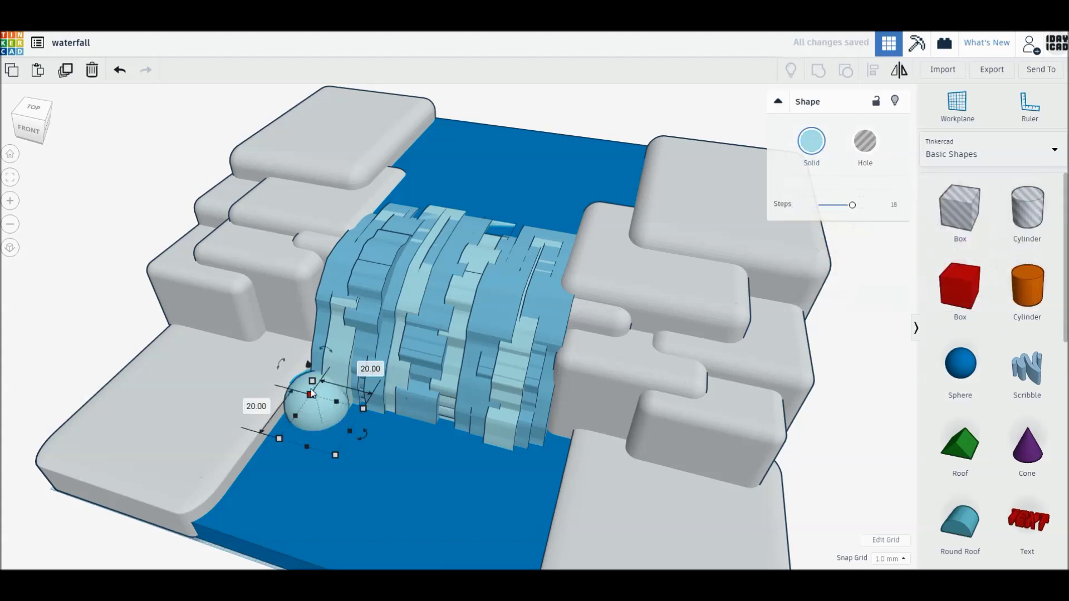
# Shrink the foam sphere and duplicate it in varied sizes to form a row along the foot of the waterfall
pyautogui.keyDown('shift'); pyautogui.moveTo(312, 382); pyautogui.dragTo(402, 432); pyautogui.keyUp('shift')
pyautogui.click(105, 346)
pyautogui.hotkey('ctrl', 'd')
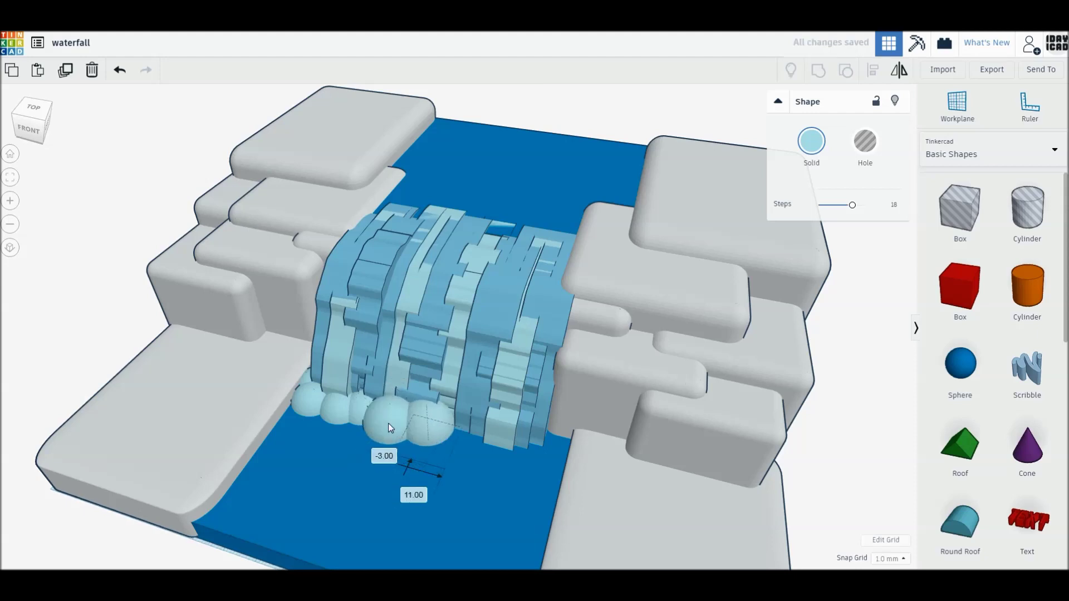
pyautogui.keyDown('alt'); pyautogui.moveTo(338, 409); pyautogui.dragTo(458, 437); pyautogui.keyUp('alt')
pyautogui.moveTo(379, 425); pyautogui.dragTo(488, 448)
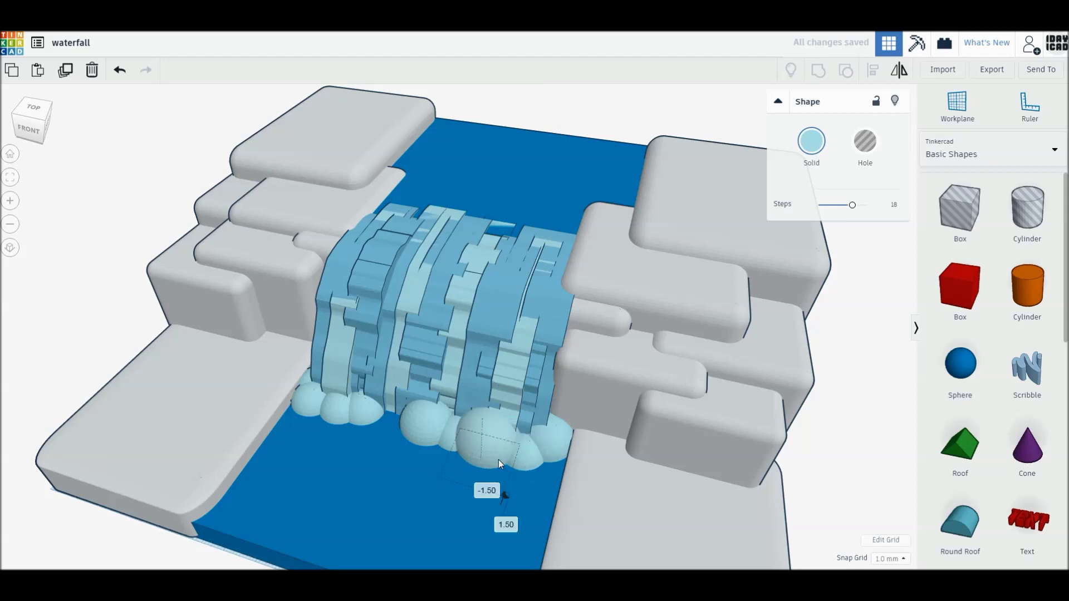
# Add smaller foam sphere copies in front of the row's left end, beside the lower left rock
pyautogui.moveTo(503, 454); pyautogui.dragTo(309, 426)
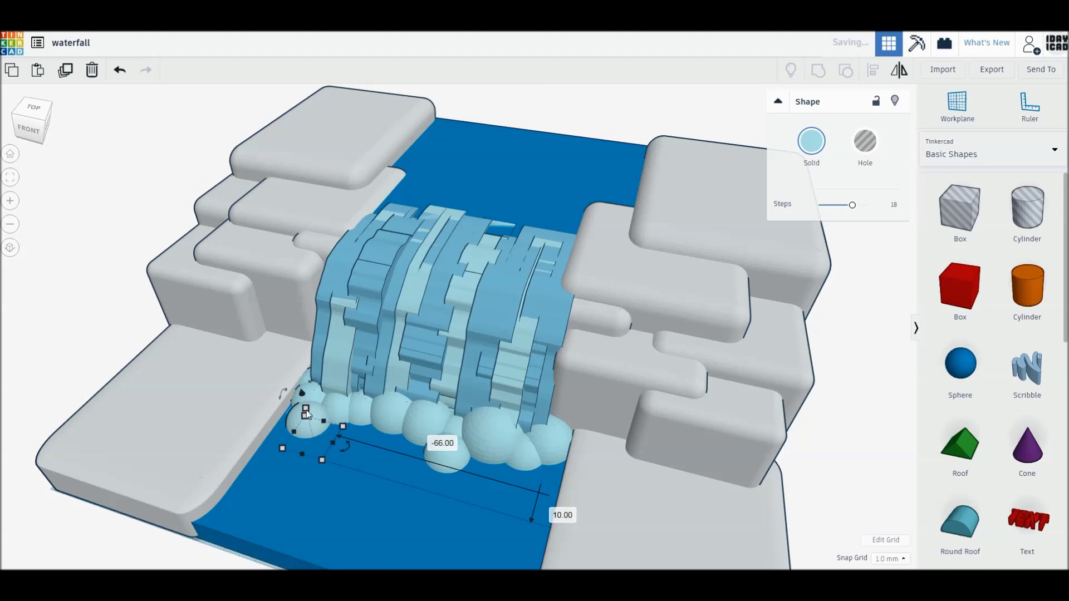
pyautogui.moveTo(309, 426)
pyautogui.mouseDown()
pyautogui.moveTo(341, 428)
pyautogui.moveTo(323, 420)
pyautogui.mouseUp()
pyautogui.press('Escape')
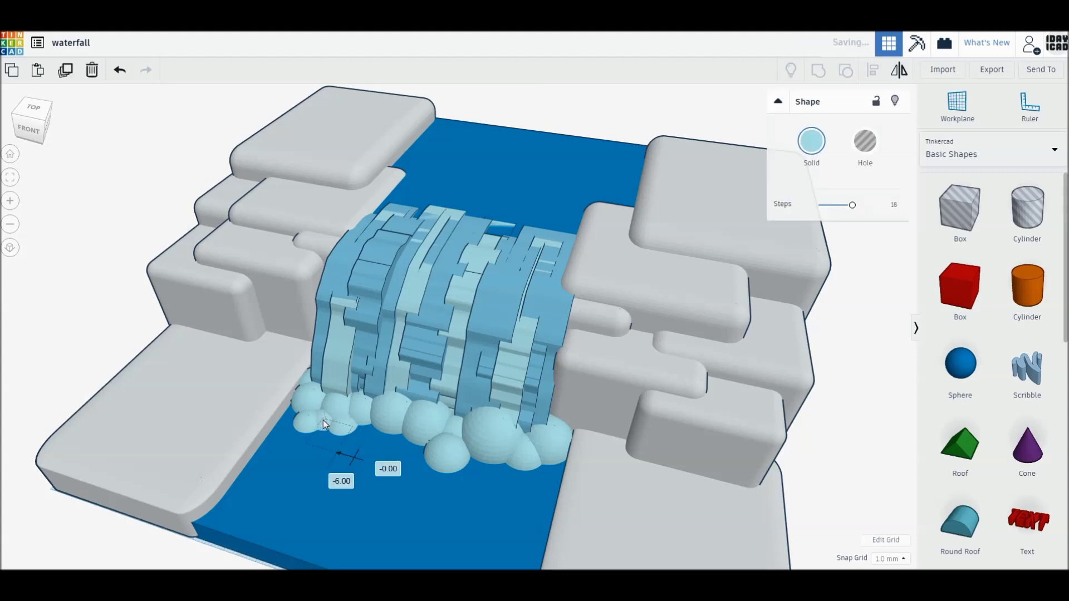
pyautogui.press('Escape')
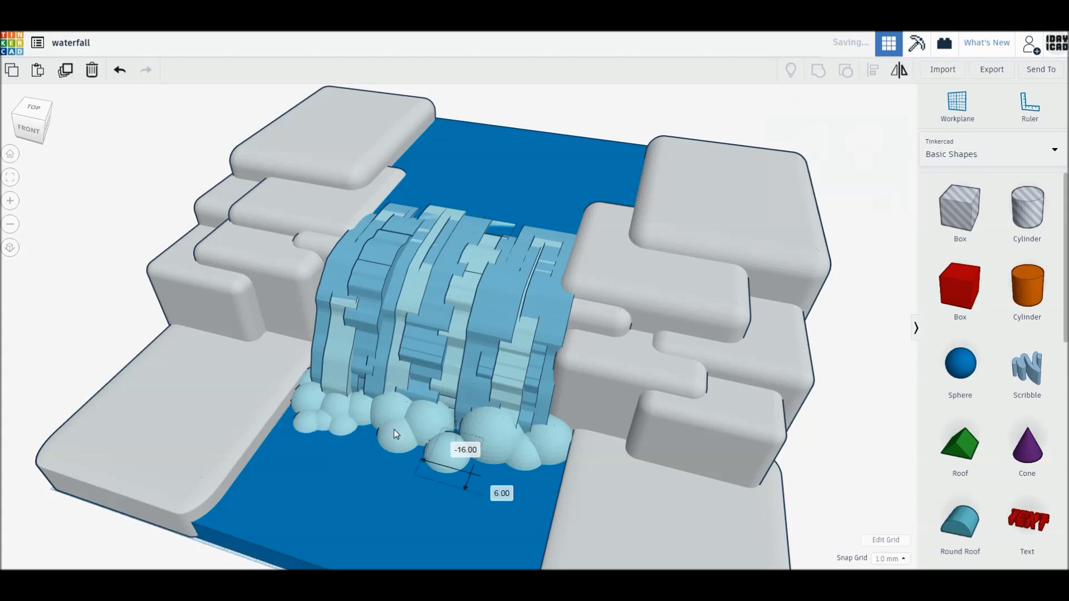
# Place more medium and small foam sphere copies in front of the row, at left of centre and toward the right
pyautogui.click(370, 429)
pyautogui.keyDown('alt'); pyautogui.moveTo(369, 427); pyautogui.dragTo(368, 427); pyautogui.keyUp('alt')
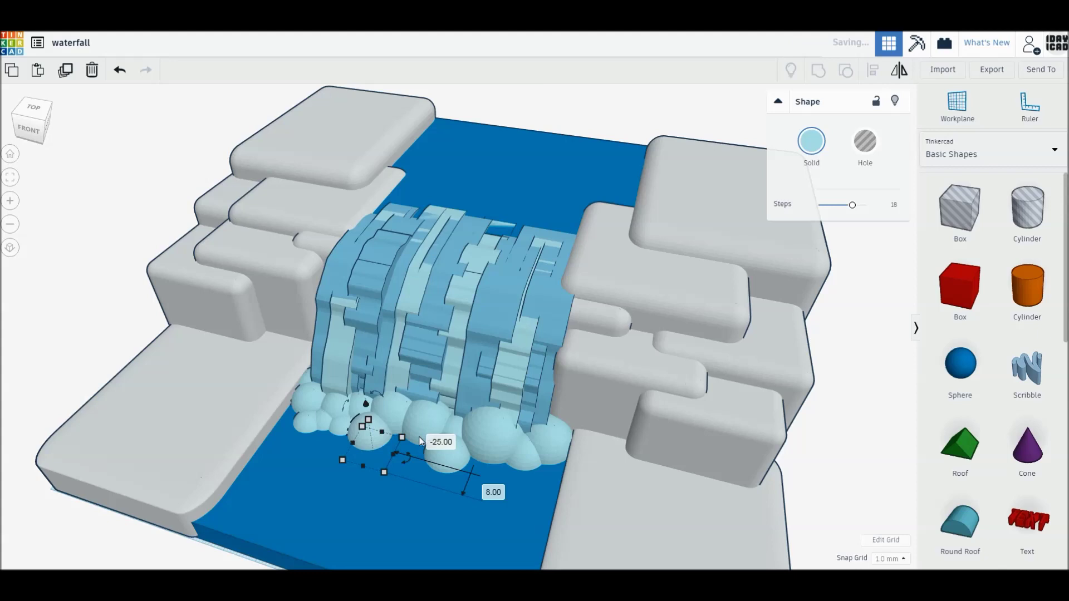
pyautogui.keyDown('alt'); pyautogui.moveTo(302, 423); pyautogui.dragTo(352, 451); pyautogui.keyUp('alt')
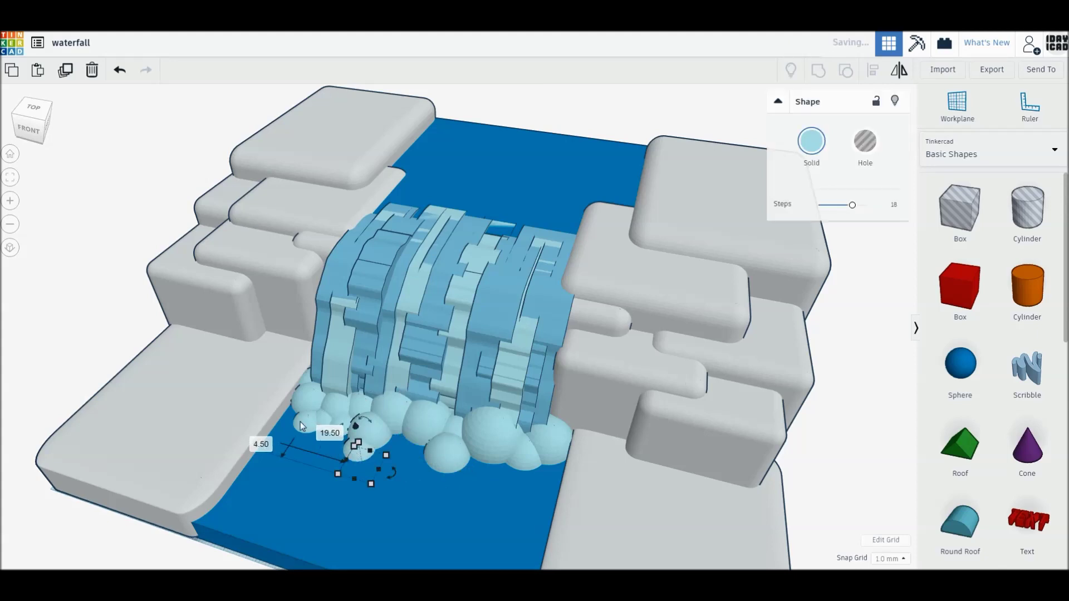
pyautogui.keyDown('alt'); pyautogui.moveTo(300, 422); pyautogui.dragTo(477, 463); pyautogui.keyUp('alt')
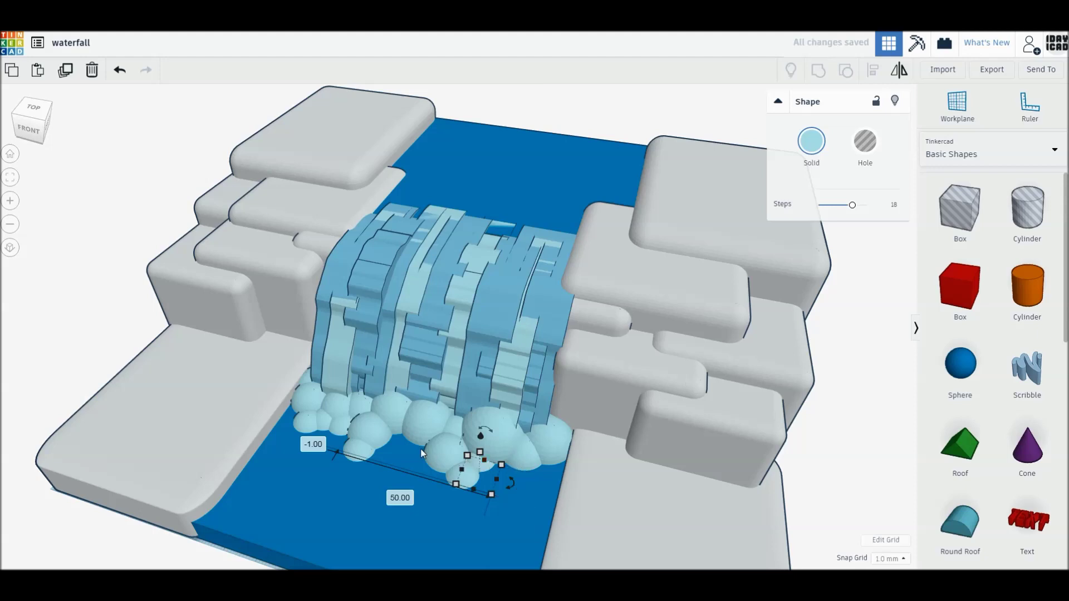
pyautogui.click(87, 318)
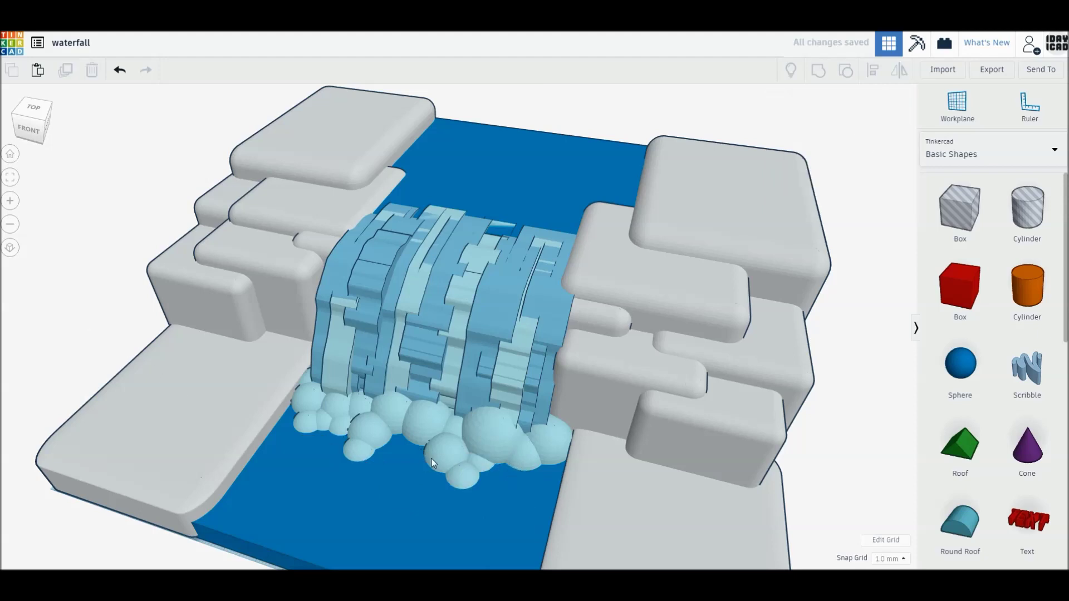
pyautogui.keyDown('alt'); pyautogui.moveTo(481, 467); pyautogui.dragTo(425, 458); pyautogui.keyUp('alt')
# Select five scattered foam spheres along the waterfall's foot and recolour them with the white preset
pyautogui.keyDown('shift'); pyautogui.click(457, 426); pyautogui.keyUp('shift')
pyautogui.keyDown('shift'); pyautogui.click(482, 466); pyautogui.keyUp('shift')
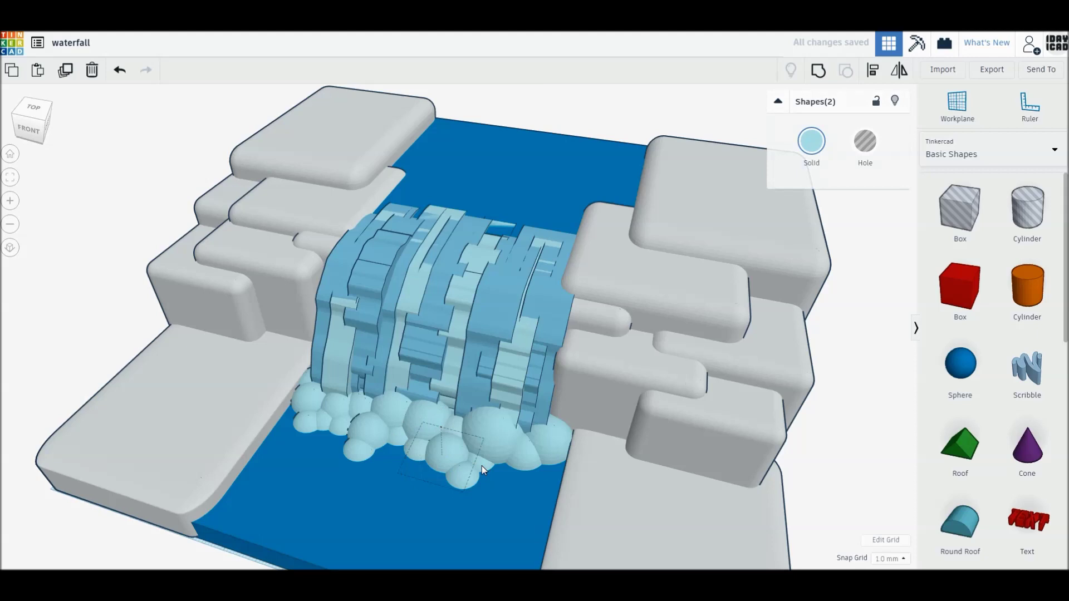
pyautogui.keyDown('shift'); pyautogui.click(330, 415); pyautogui.keyUp('shift')
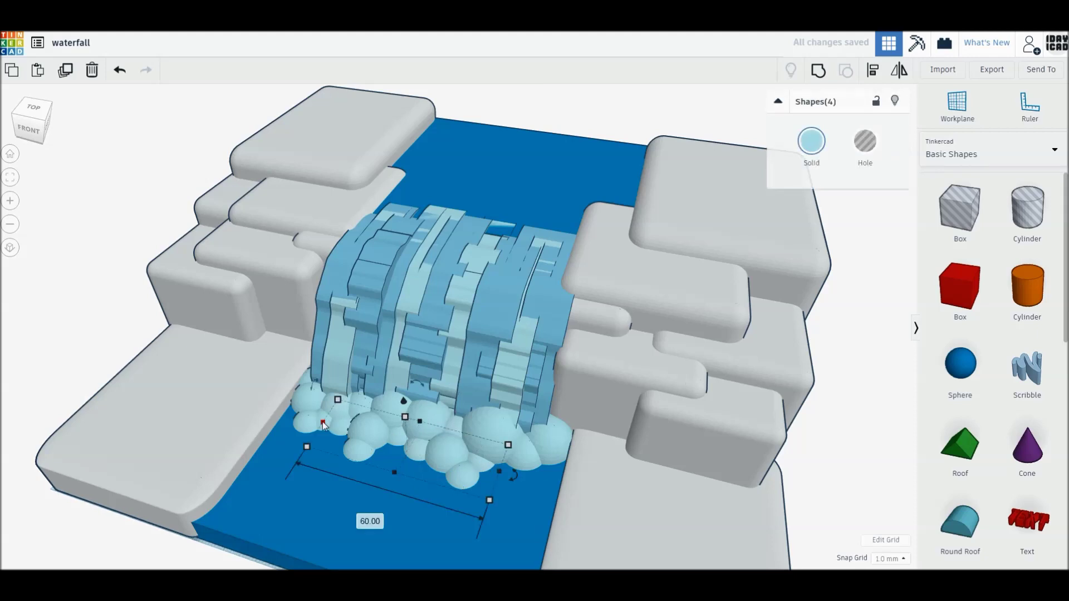
pyautogui.keyDown('shift'); pyautogui.click(306, 380); pyautogui.keyUp('shift')
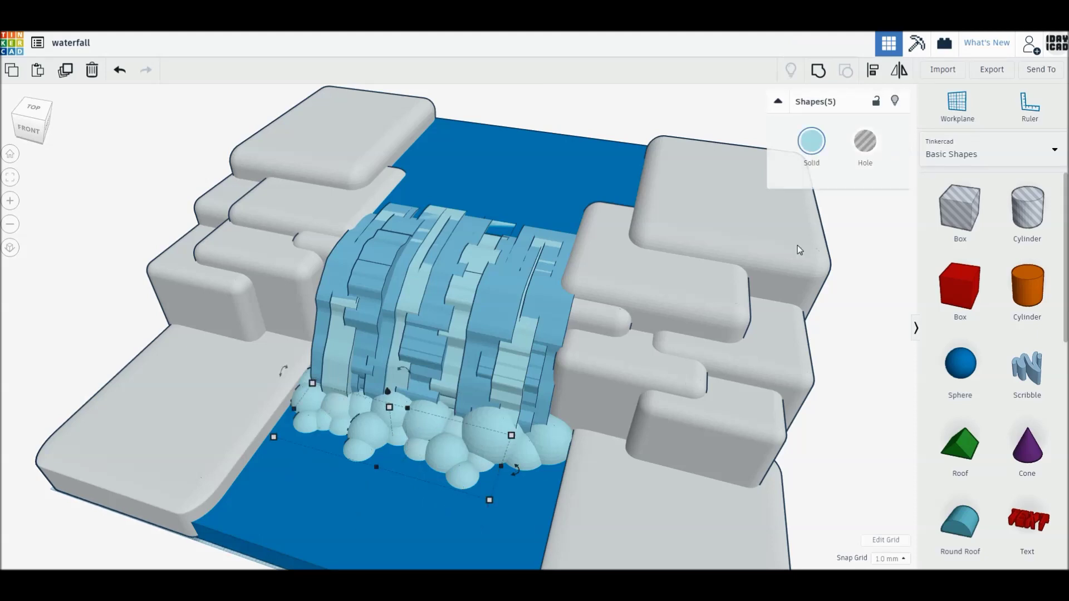
pyautogui.click(812, 147)
pyautogui.click(1000, 223)
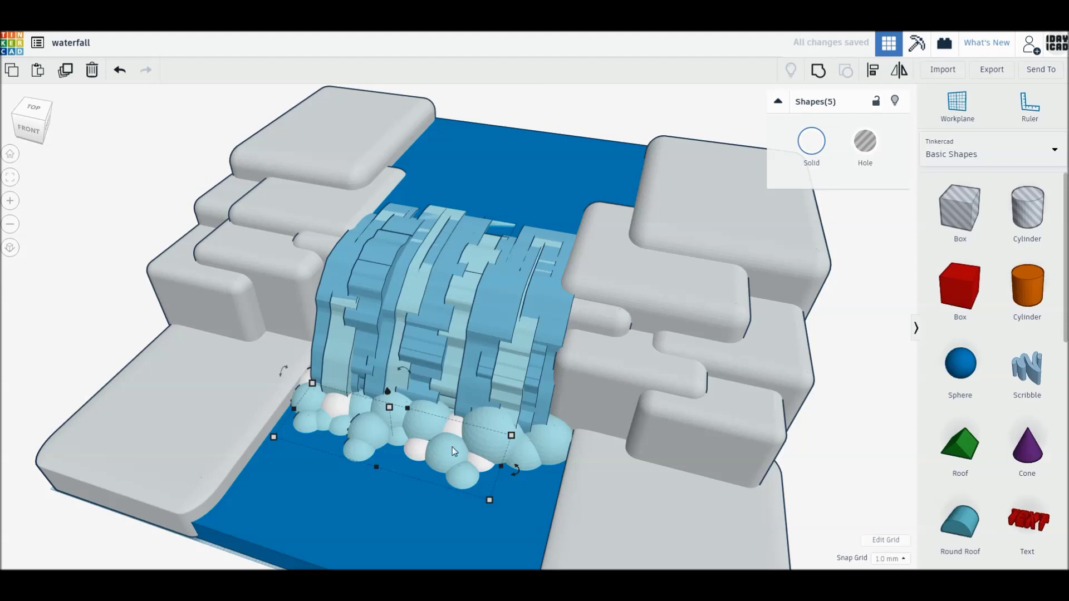
# Recolour the right-end foam sphere white and place a small pale turquoise sphere copy in front of it
pyautogui.click(552, 445)
pyautogui.click(812, 142)
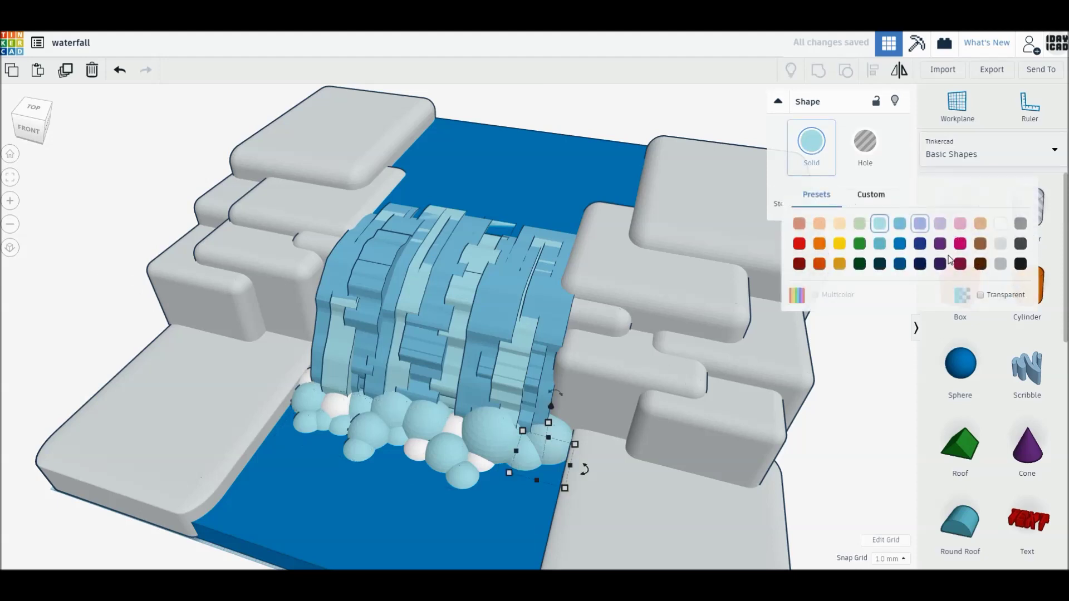
pyautogui.click(1001, 224)
pyautogui.click(81, 302)
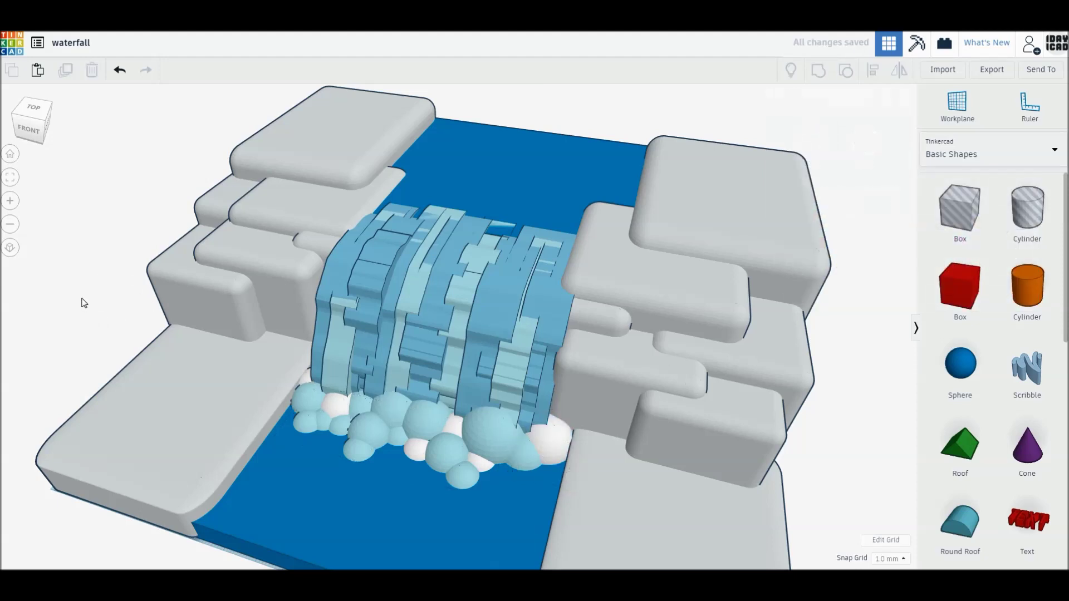
pyautogui.click(551, 473)
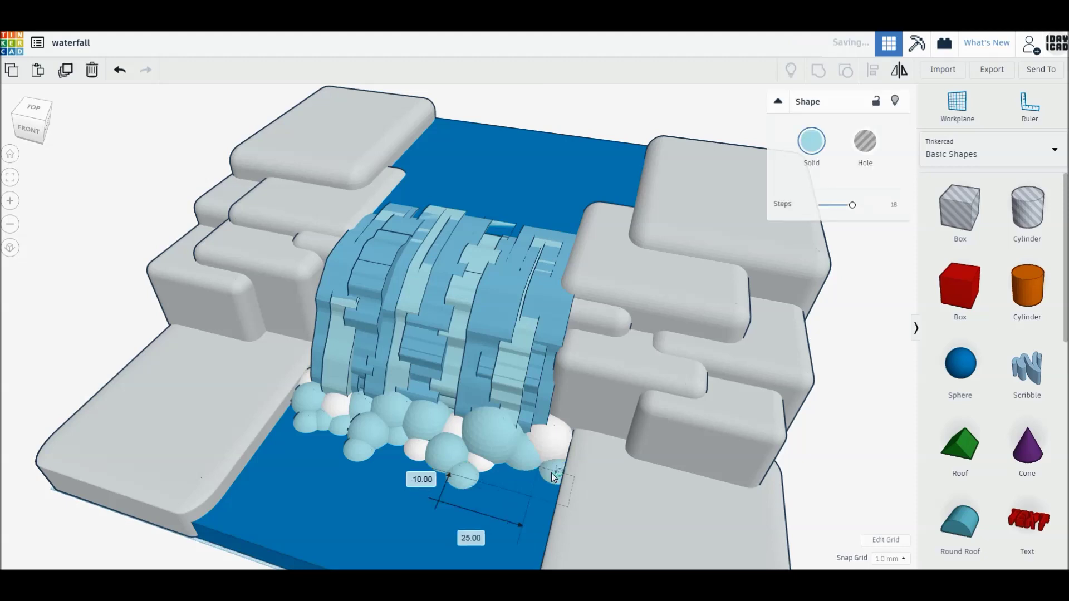
pyautogui.click(860, 500)
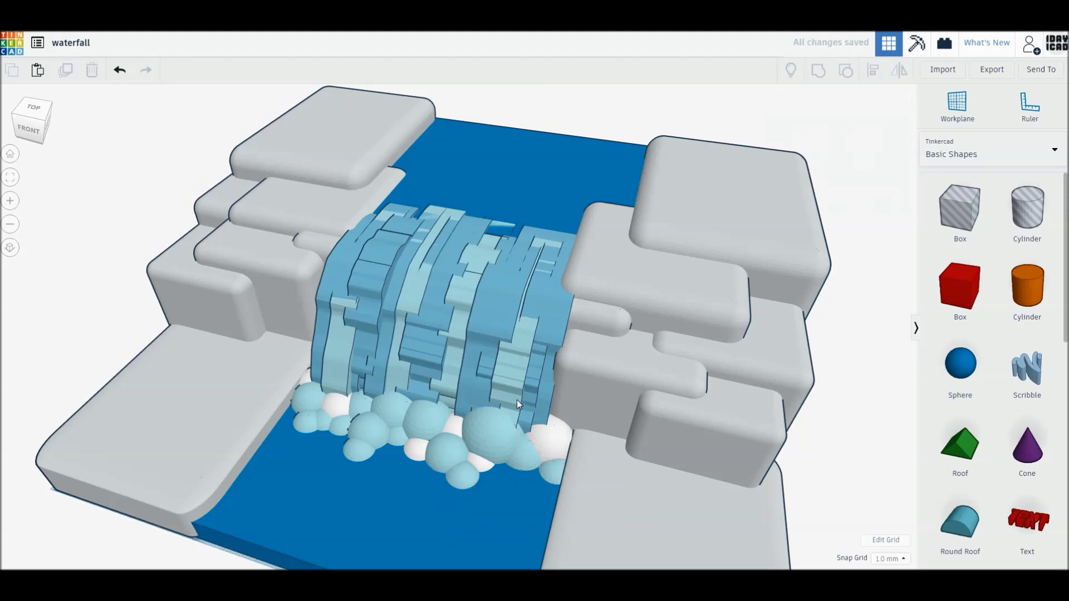
# Copy the white foam sphere onto the lower right rock and colour it with the green preset
pyautogui.scroll(-2, 517, 400)
pyautogui.moveTo(530, 416); pyautogui.dragTo(619, 481)
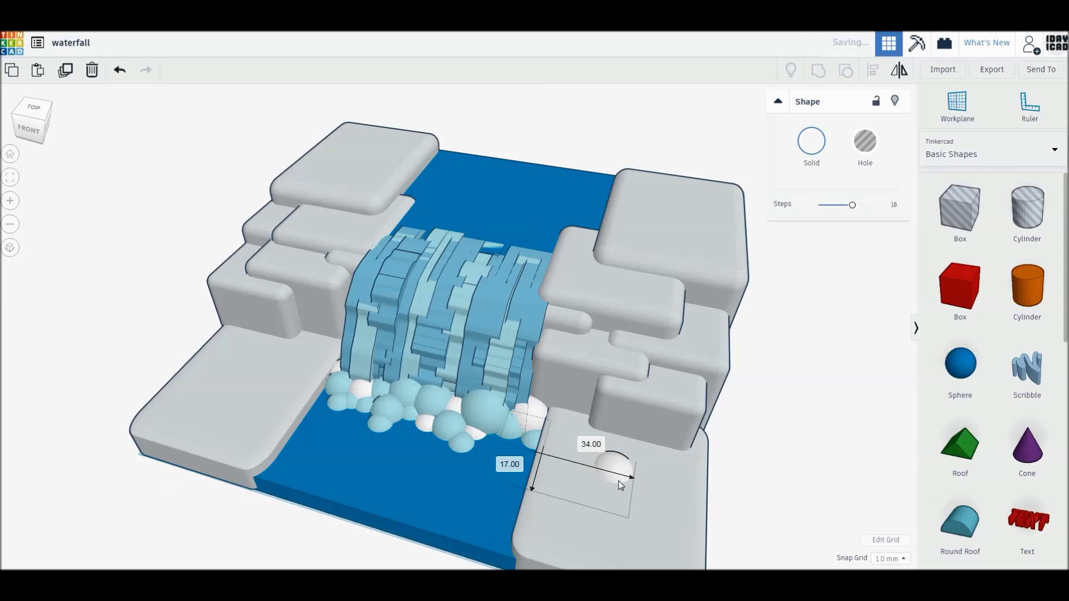
pyautogui.click(811, 142)
pyautogui.click(859, 245)
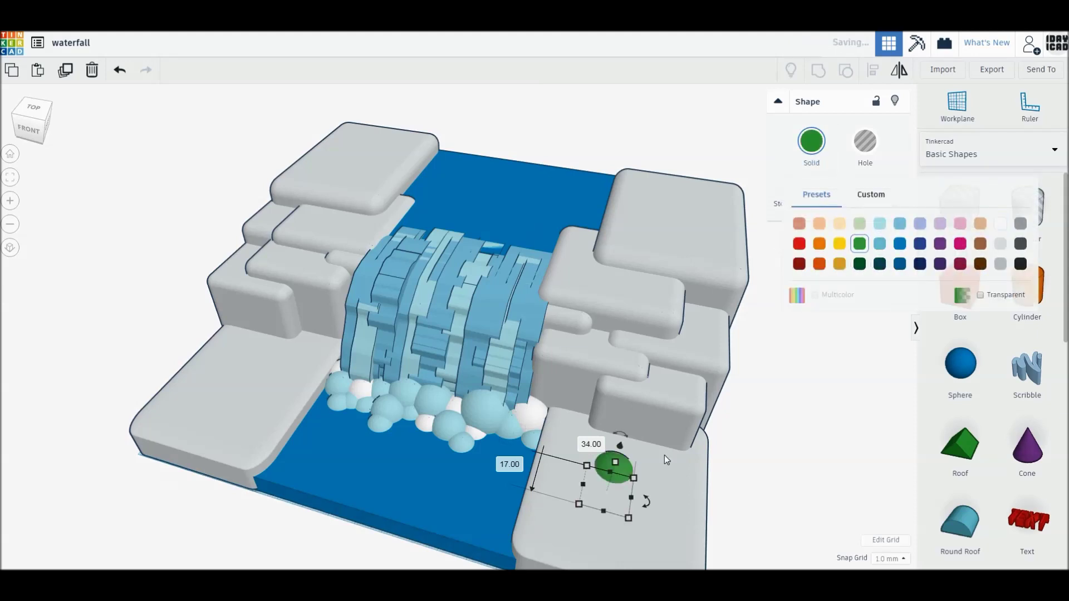
pyautogui.click(645, 486)
# Scale up the green sphere and duplicate it into a cluster of four bushes on the lower right rock
pyautogui.click(616, 468)
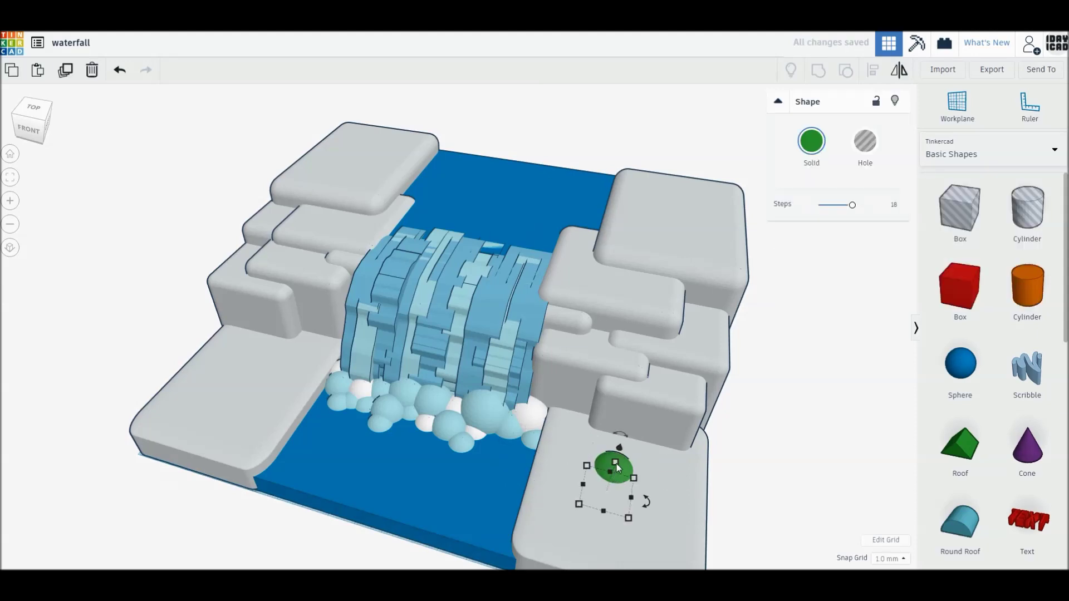
pyautogui.moveTo(616, 463); pyautogui.dragTo(616, 456)
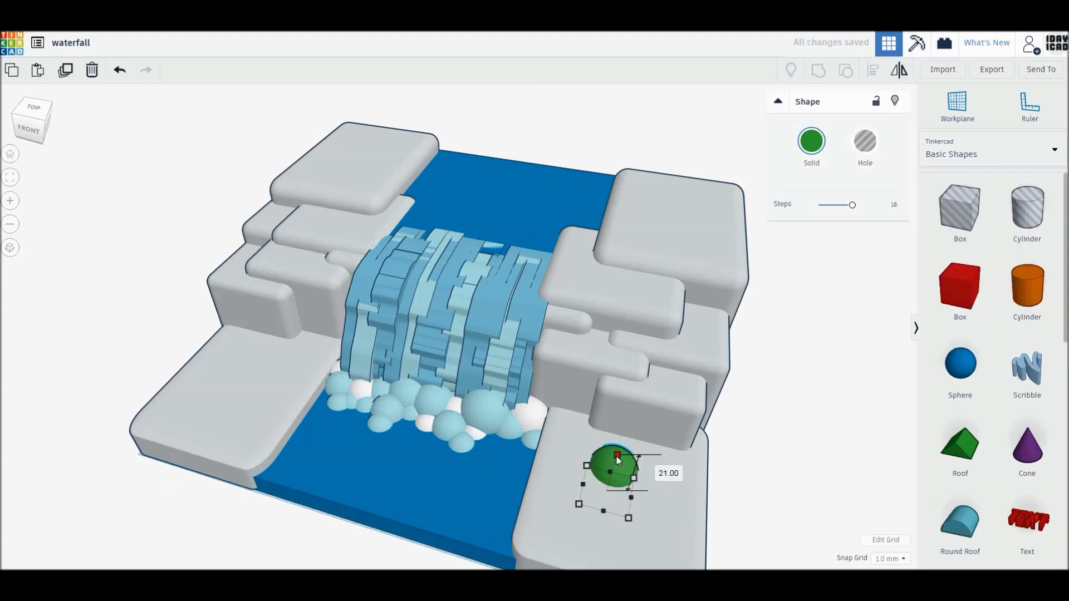
pyautogui.hotkey('ctrl', 'z')
pyautogui.keyDown('shift'); pyautogui.moveTo(616, 463); pyautogui.dragTo(606, 423); pyautogui.keyUp('shift')
pyautogui.click(645, 489)
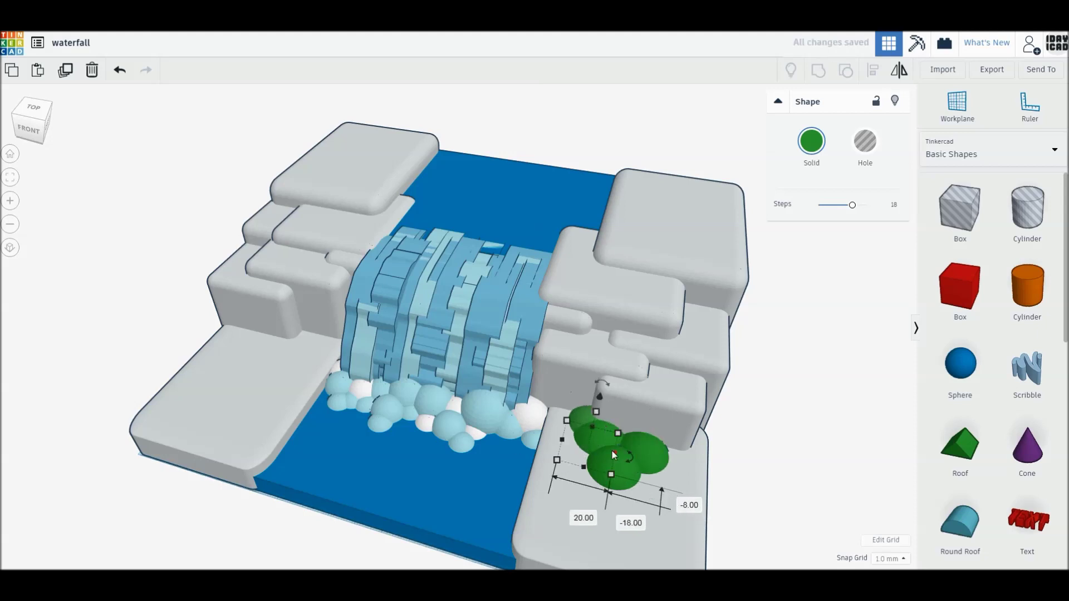
pyautogui.click(768, 469)
# Duplicate the lowest stacked left rock, shift the copy 14 mm sideways and 18 mm forward, and set its height to 27 mm
pyautogui.click(259, 340)
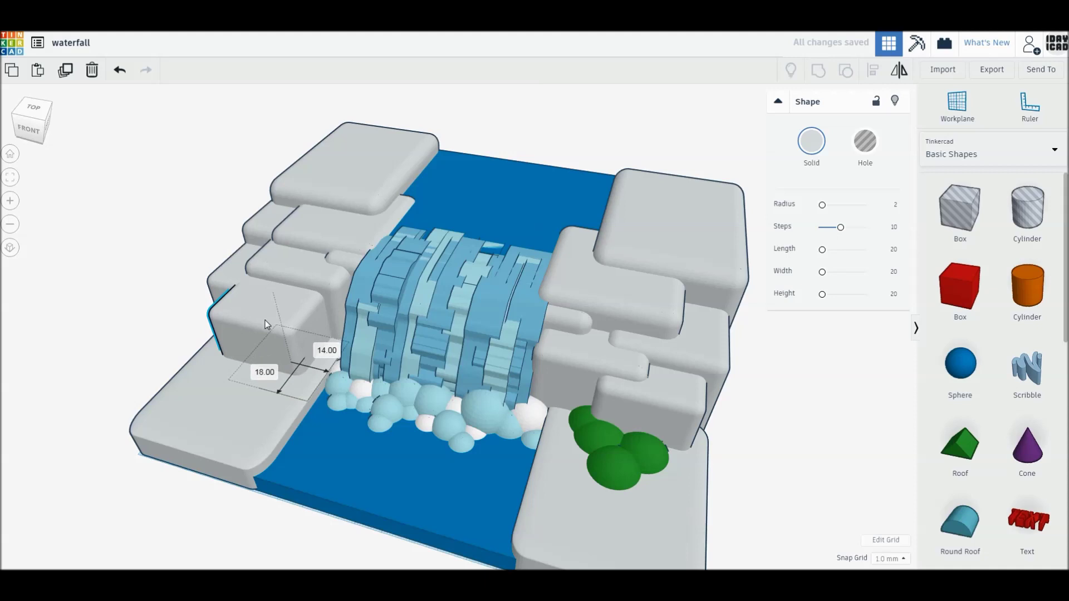
pyautogui.moveTo(274, 294); pyautogui.dragTo(279, 313)
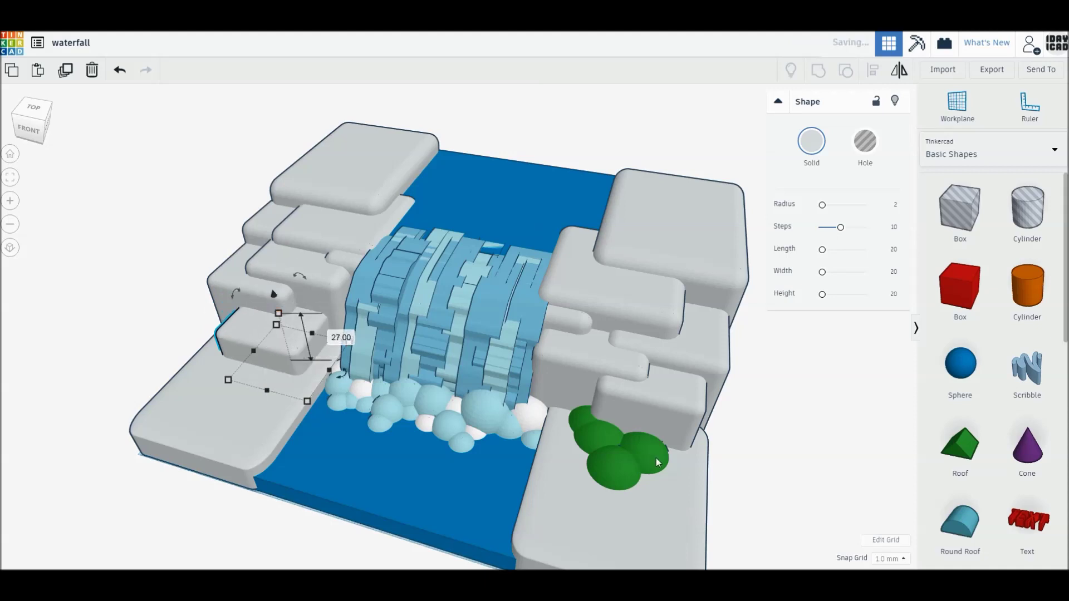
# Duplicate the front right rock, size the copy 26 by 43 mm and 22 mm high, and reposition it with the adjacent bush
pyautogui.click(679, 427)
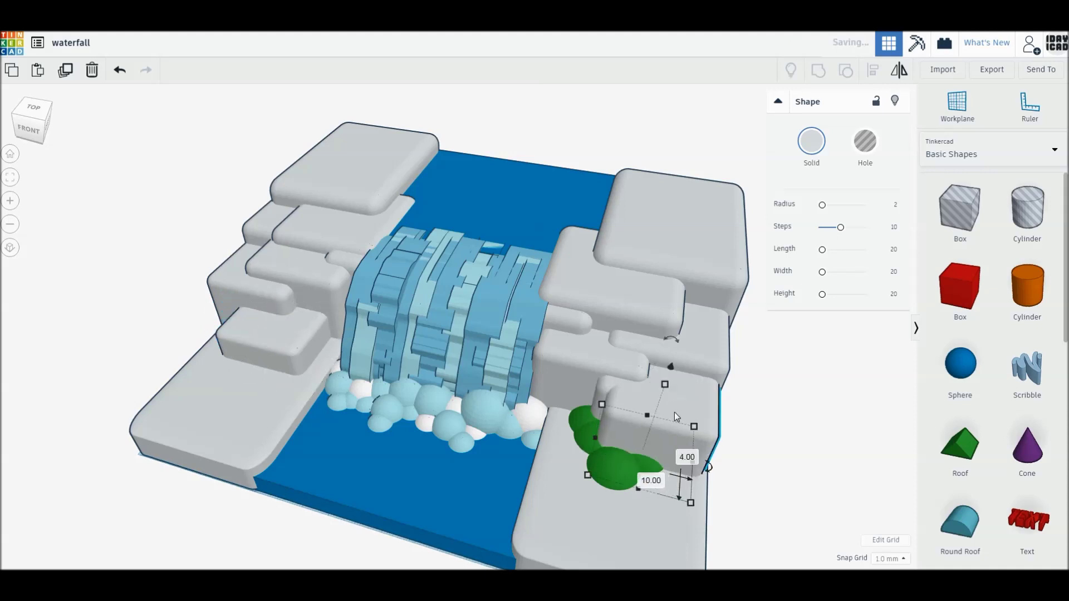
pyautogui.moveTo(664, 399); pyautogui.dragTo(665, 419)
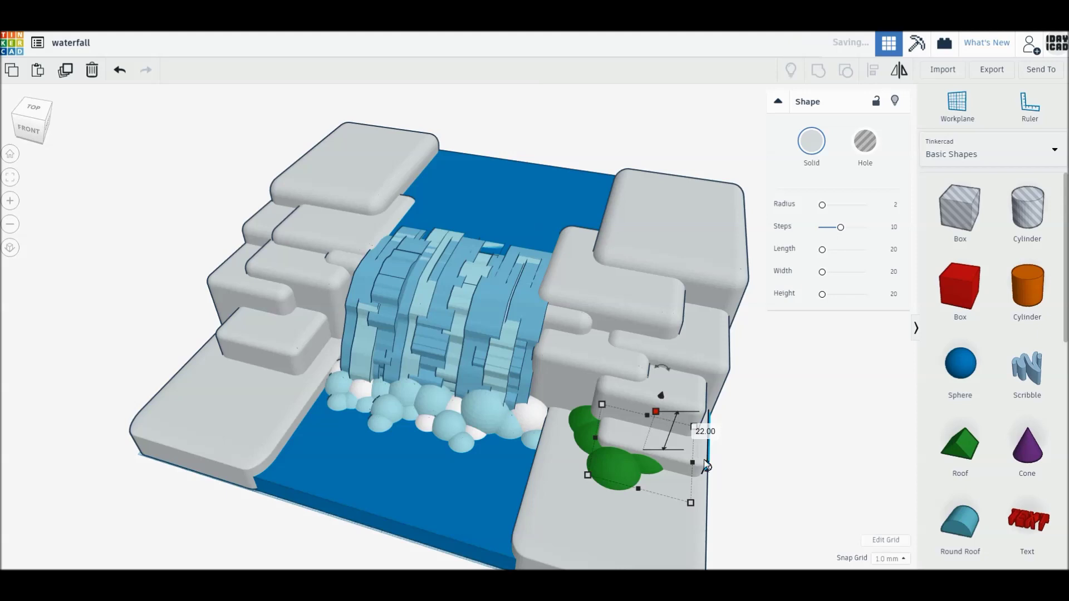
pyautogui.moveTo(685, 510); pyautogui.dragTo(660, 512)
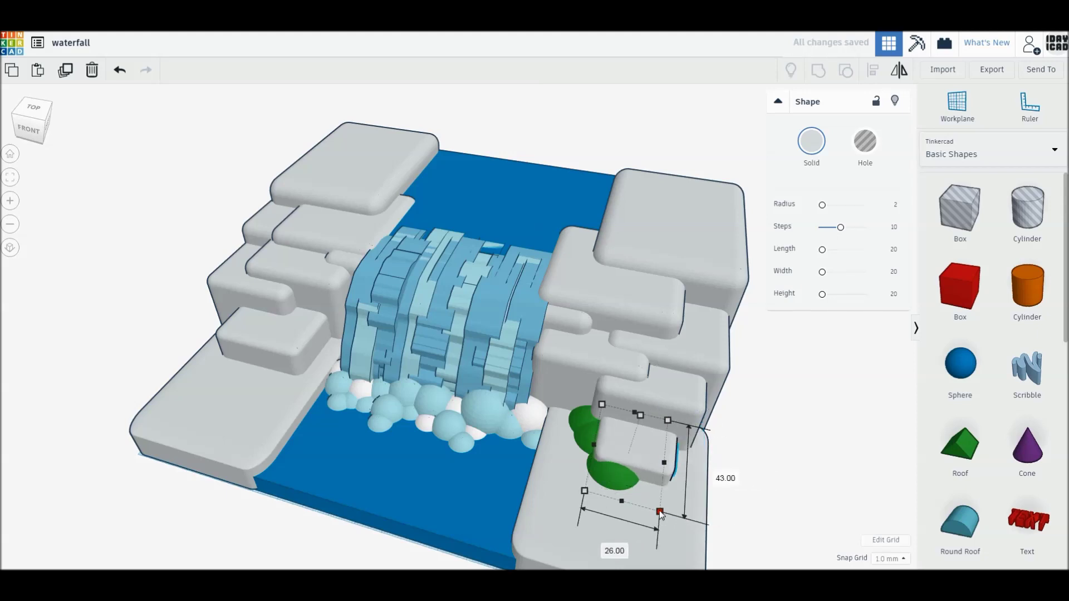
pyautogui.moveTo(647, 459); pyautogui.dragTo(650, 486)
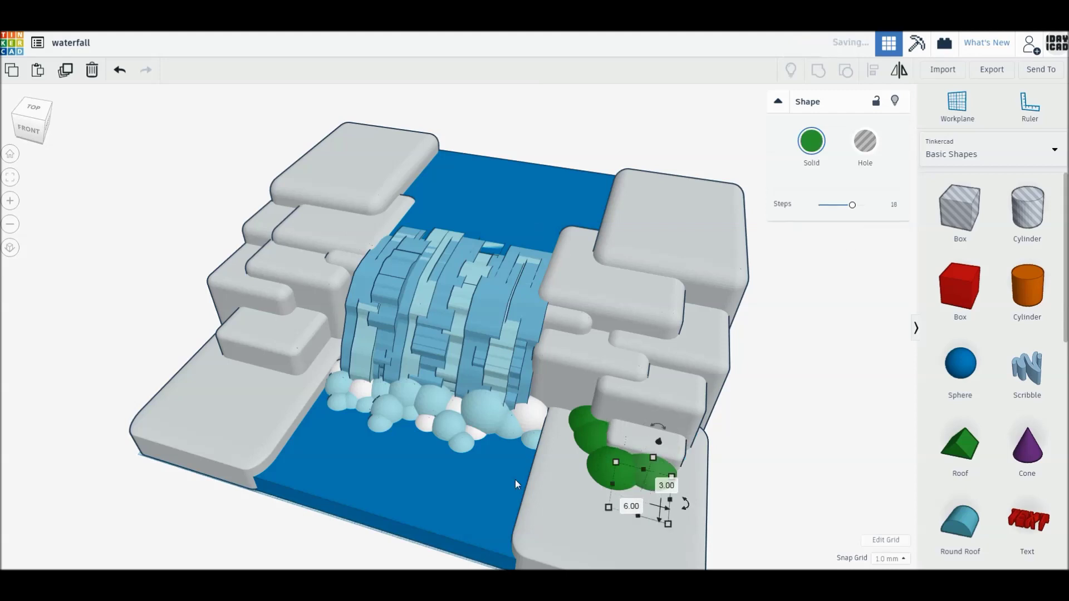
# Duplicate the front left rock as a lower step 21 mm high, shorten it, and shift it outward on the bottom slab
pyautogui.click(286, 342)
pyautogui.moveTo(281, 350); pyautogui.dragTo(264, 372)
pyautogui.keyDown('shift'); pyautogui.moveTo(261, 335); pyautogui.dragTo(263, 345); pyautogui.keyUp('shift')
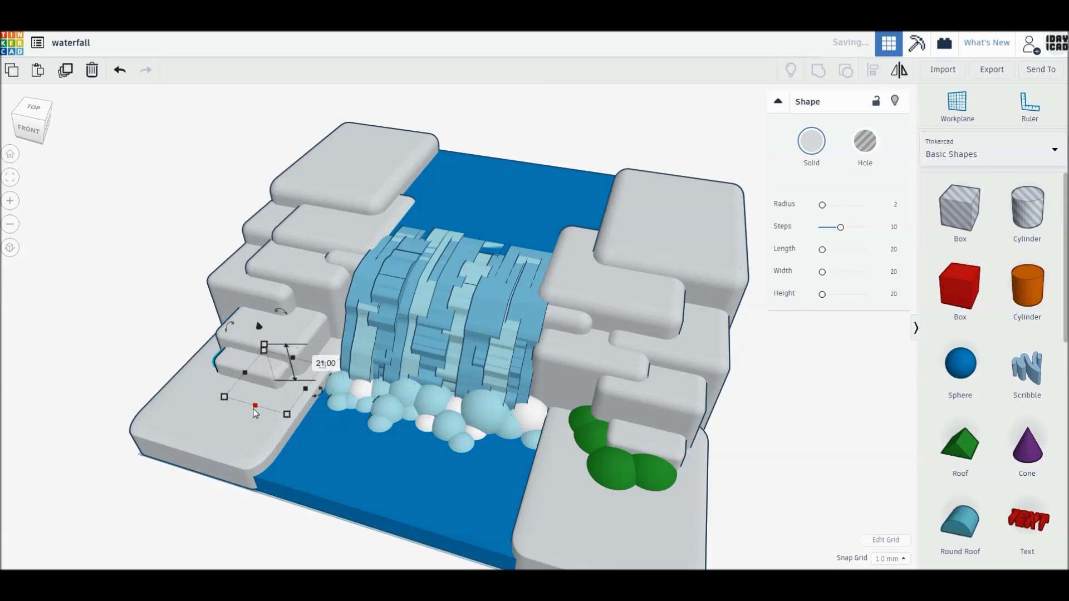
pyautogui.moveTo(257, 409); pyautogui.dragTo(248, 423)
pyautogui.moveTo(219, 373); pyautogui.dragTo(199, 373)
pyautogui.click(85, 276)
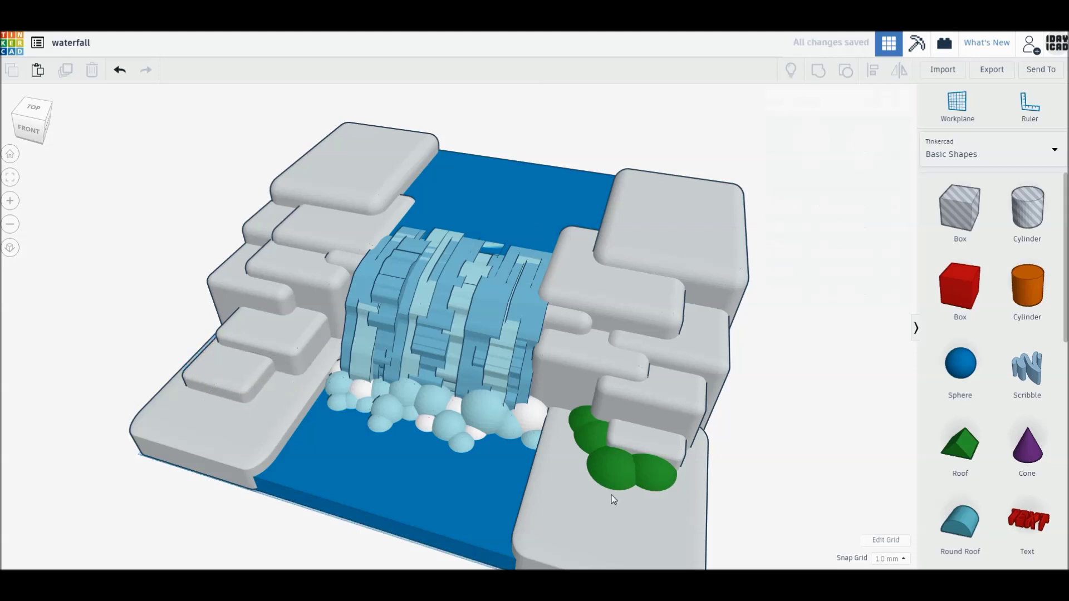
# Copy the green bush across to the lower left rocks and duplicate it around the small front rock
pyautogui.keyDown('alt'); pyautogui.moveTo(607, 473); pyautogui.dragTo(266, 382); pyautogui.keyUp('alt')
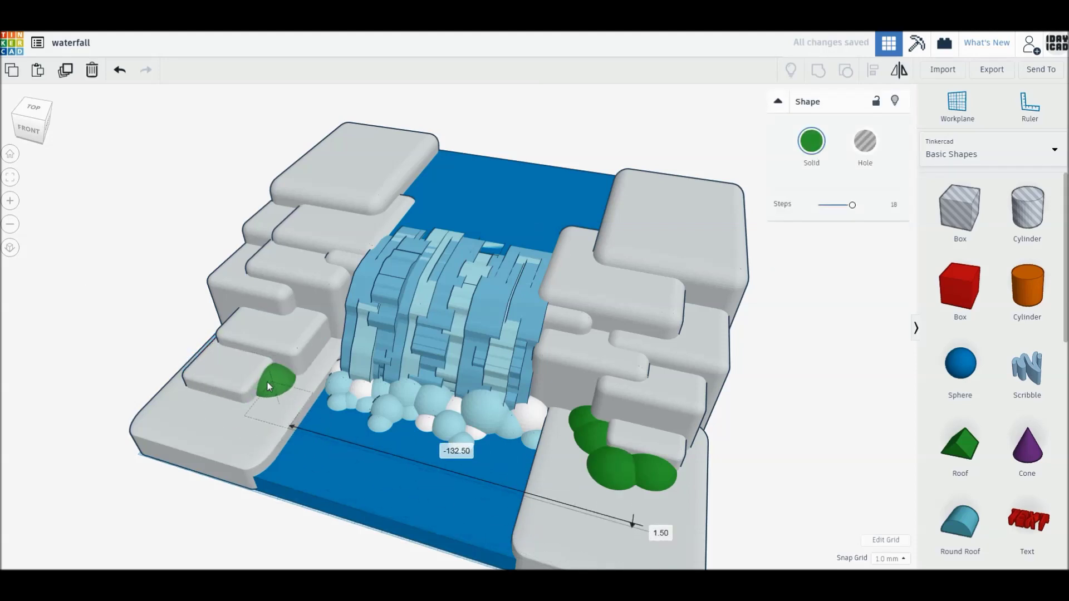
pyautogui.keyDown('alt'); pyautogui.moveTo(282, 380); pyautogui.dragTo(208, 382); pyautogui.keyUp('alt')
pyautogui.click(172, 361)
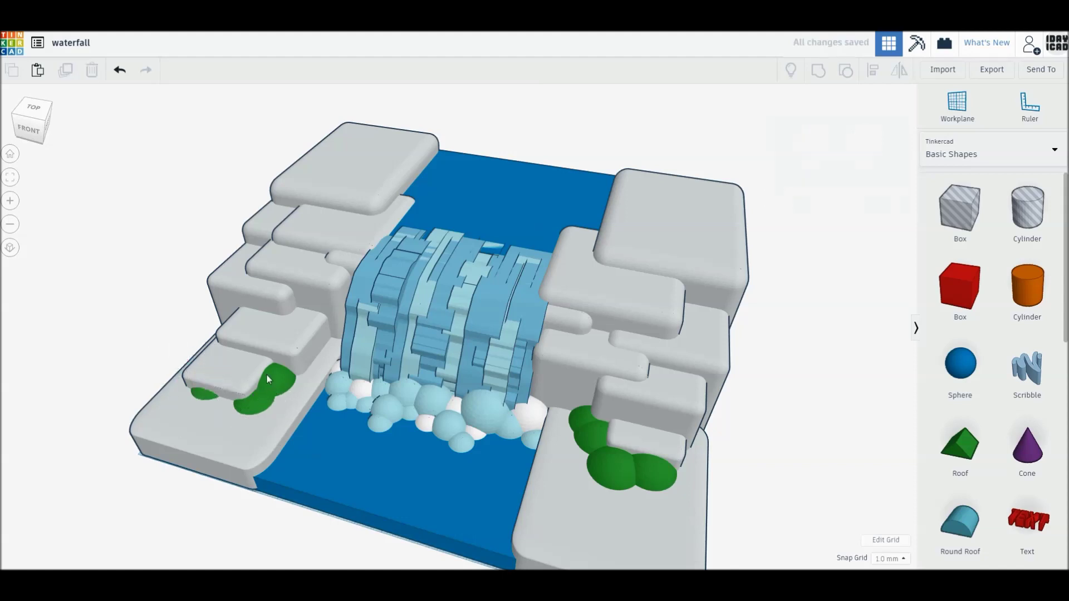
# Place a green bush copy on top of the small front right rock and size it 18 by 18 mm
pyautogui.click(592, 439)
pyautogui.moveTo(571, 389); pyautogui.dragTo(576, 351)
pyautogui.moveTo(592, 409); pyautogui.dragTo(669, 430)
pyautogui.moveTo(667, 370); pyautogui.dragTo(663, 393)
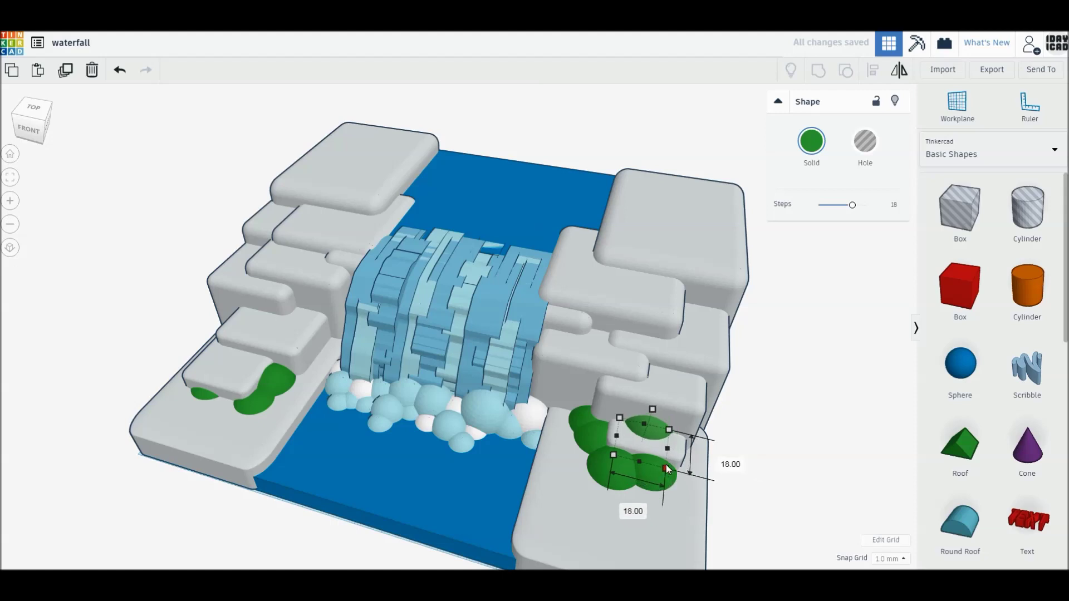
# Shift the bush on the small right rock slightly outward and set its height to 21 mm
pyautogui.click(824, 496)
pyautogui.click(658, 434)
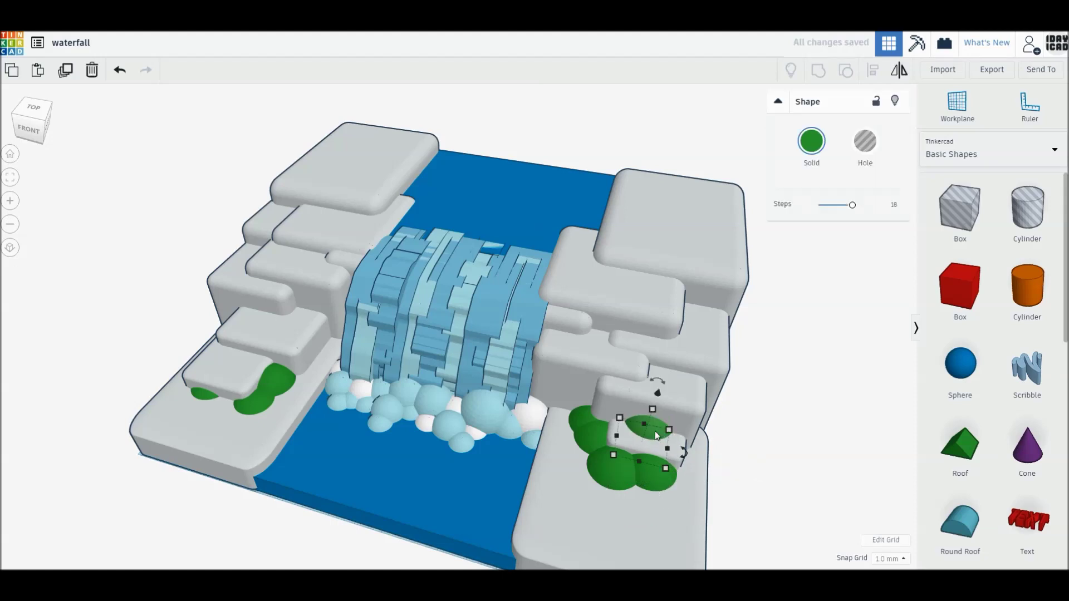
pyautogui.moveTo(653, 432); pyautogui.dragTo(668, 450)
pyautogui.moveTo(661, 412); pyautogui.dragTo(663, 405)
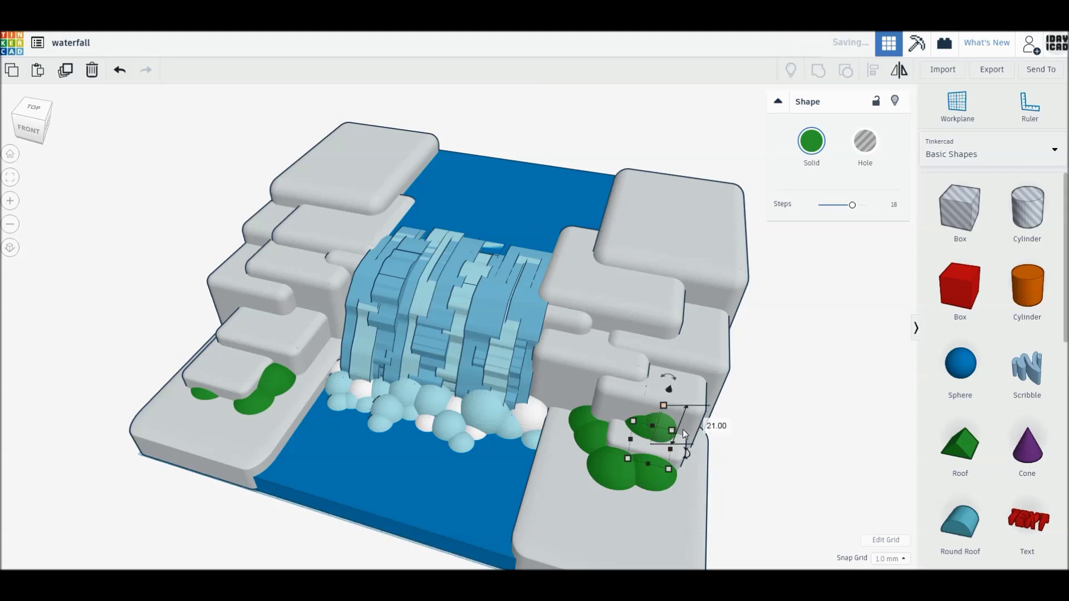
# Copy green bushes from the front right group onto the middle right rocks, tucked beneath the upper slab
pyautogui.click(802, 480)
pyautogui.keyDown('alt'); pyautogui.moveTo(662, 472); pyautogui.dragTo(608, 293); pyautogui.keyUp('alt')
pyautogui.click(813, 398)
pyautogui.keyDown('alt'); pyautogui.moveTo(610, 334); pyautogui.dragTo(672, 338); pyautogui.keyUp('alt')
pyautogui.click(730, 374)
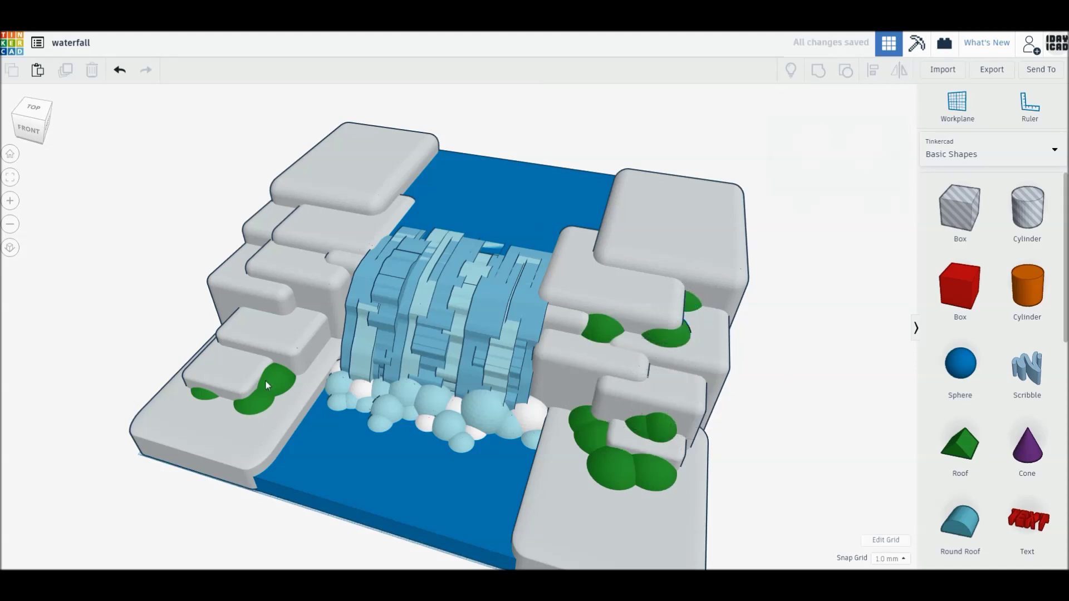
# Copy the lower left bush up the left rocks, placing copies on the middle steps and beside the upper step
pyautogui.click(264, 367)
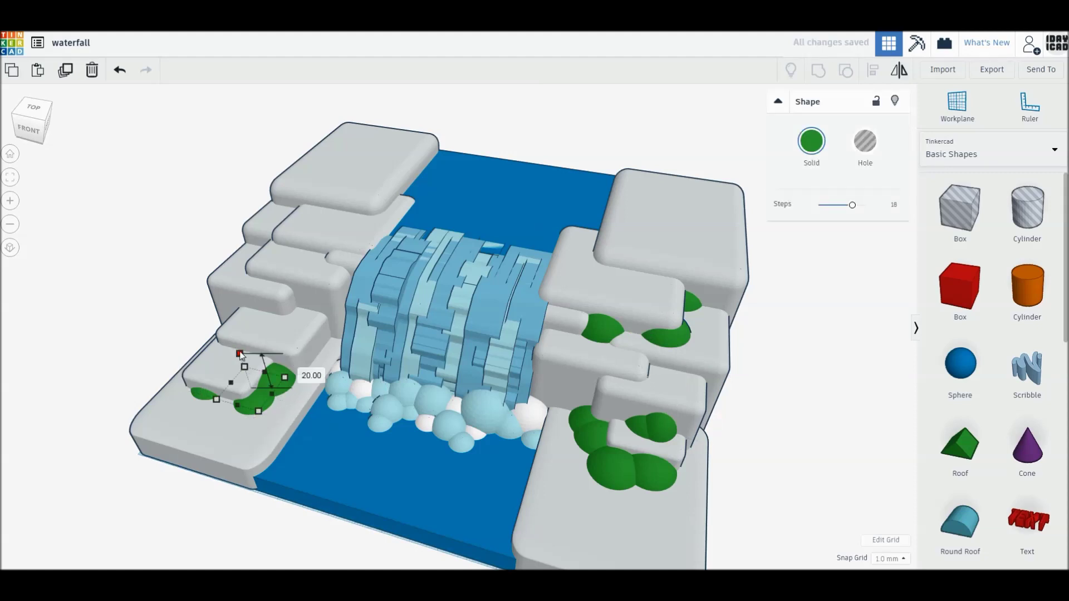
pyautogui.keyDown('alt'); pyautogui.moveTo(234, 337); pyautogui.dragTo(224, 241); pyautogui.keyUp('alt')
pyautogui.moveTo(221, 295); pyautogui.dragTo(334, 243)
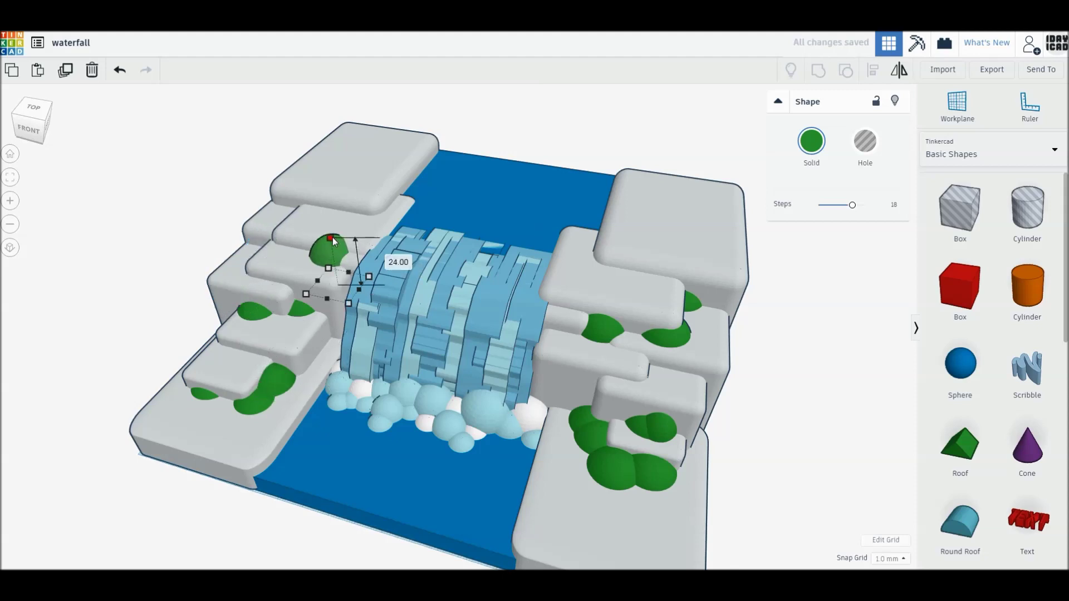
pyautogui.click(190, 212)
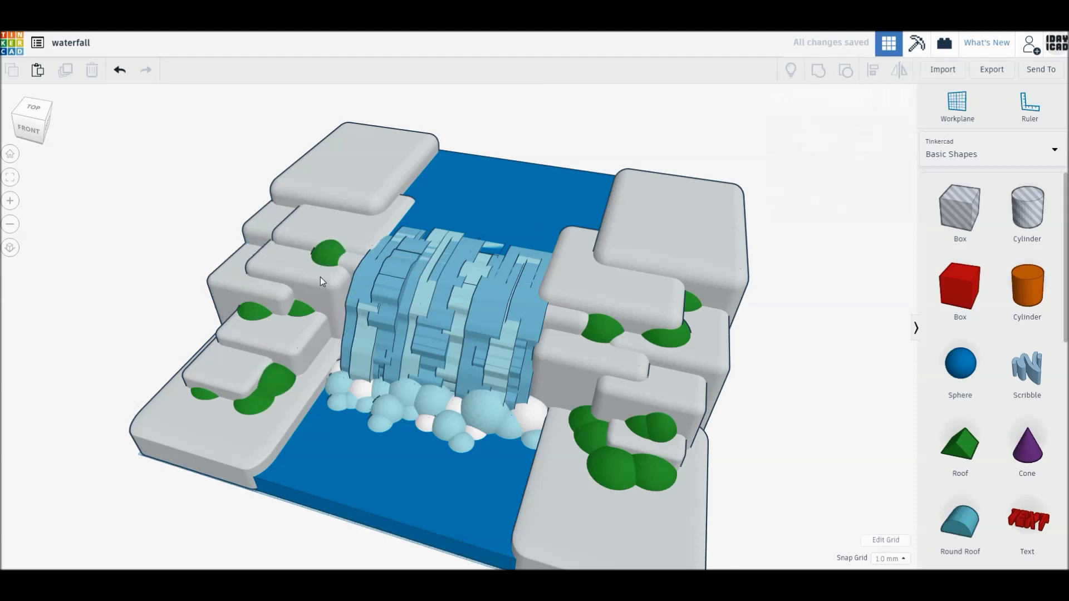
pyautogui.keyDown('alt'); pyautogui.moveTo(326, 257); pyautogui.dragTo(296, 215); pyautogui.keyUp('alt')
# Add another bush to the middle right rock and place a 15 mm high cluster of bushes on the top right slab
pyautogui.moveTo(692, 304)
pyautogui.keyDown('alt'); pyautogui.mouseDown()
pyautogui.moveTo(695, 325)
pyautogui.moveTo(690, 314)
pyautogui.mouseUp(); pyautogui.keyUp('alt')
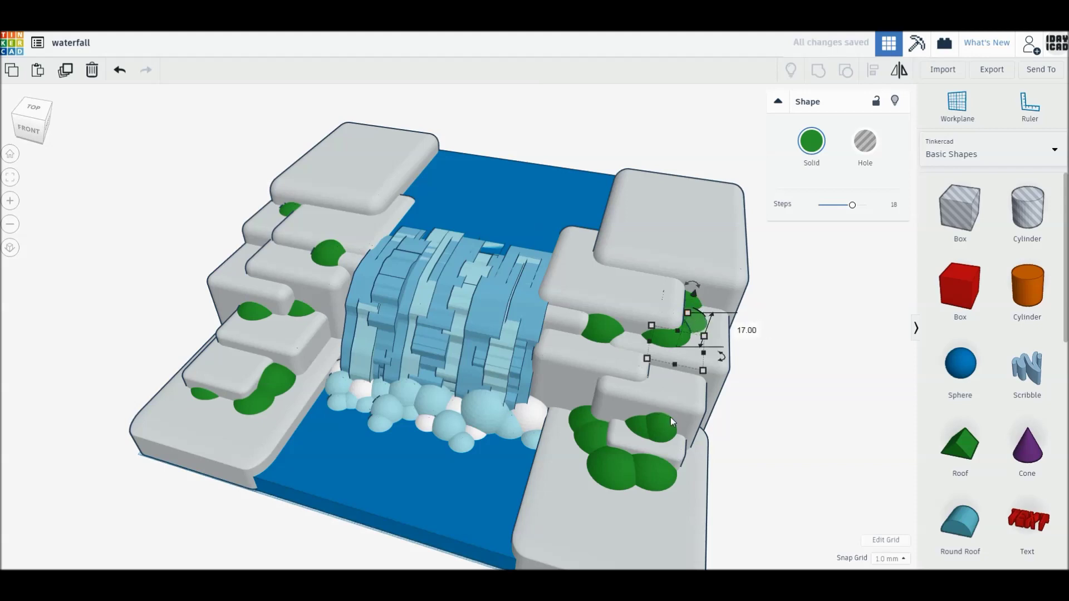
pyautogui.moveTo(700, 303); pyautogui.dragTo(714, 222)
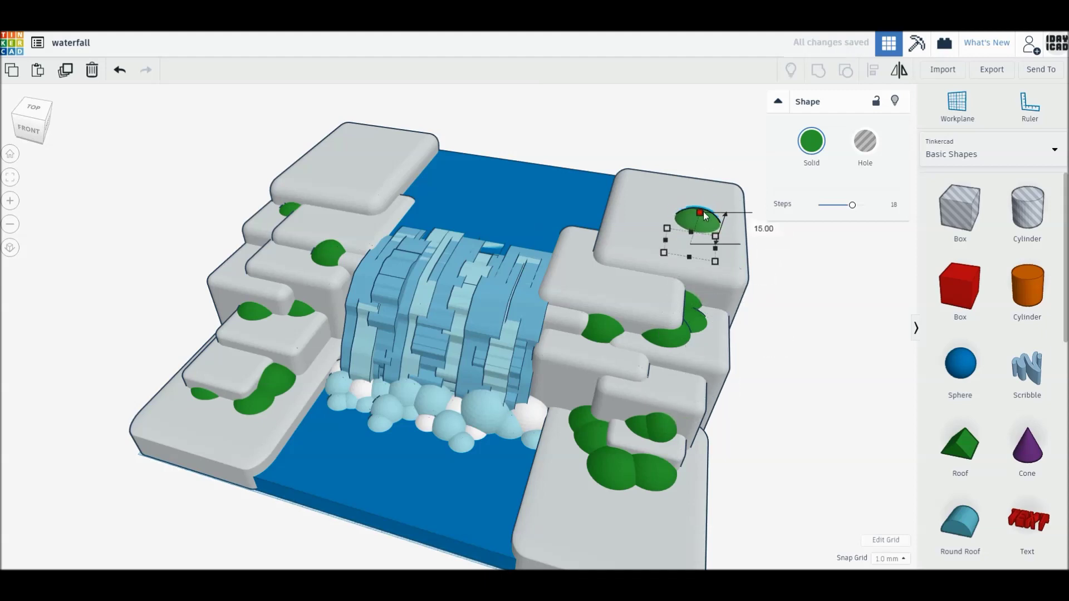
pyautogui.hotkey('ctrl', 'd')
# Copy bushes from the top right slab to form one pair on the top left slab and another on the step below it
pyautogui.moveTo(714, 217); pyautogui.dragTo(355, 165)
pyautogui.moveTo(670, 216); pyautogui.dragTo(368, 151)
pyautogui.keyDown('alt'); pyautogui.moveTo(703, 246); pyautogui.dragTo(342, 219); pyautogui.keyUp('alt')
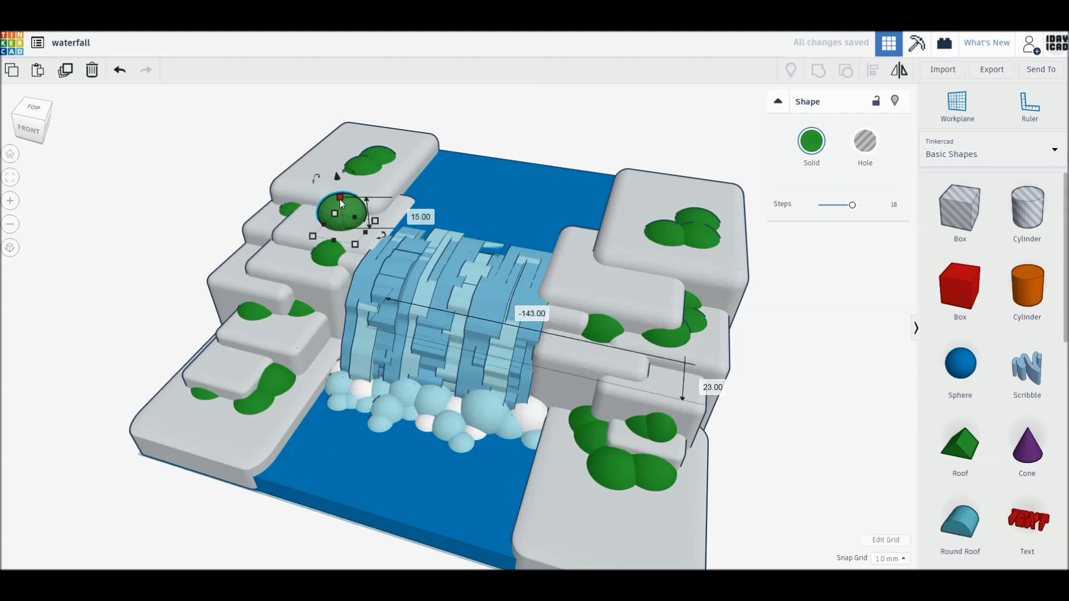
pyautogui.moveTo(335, 183); pyautogui.dragTo(374, 217)
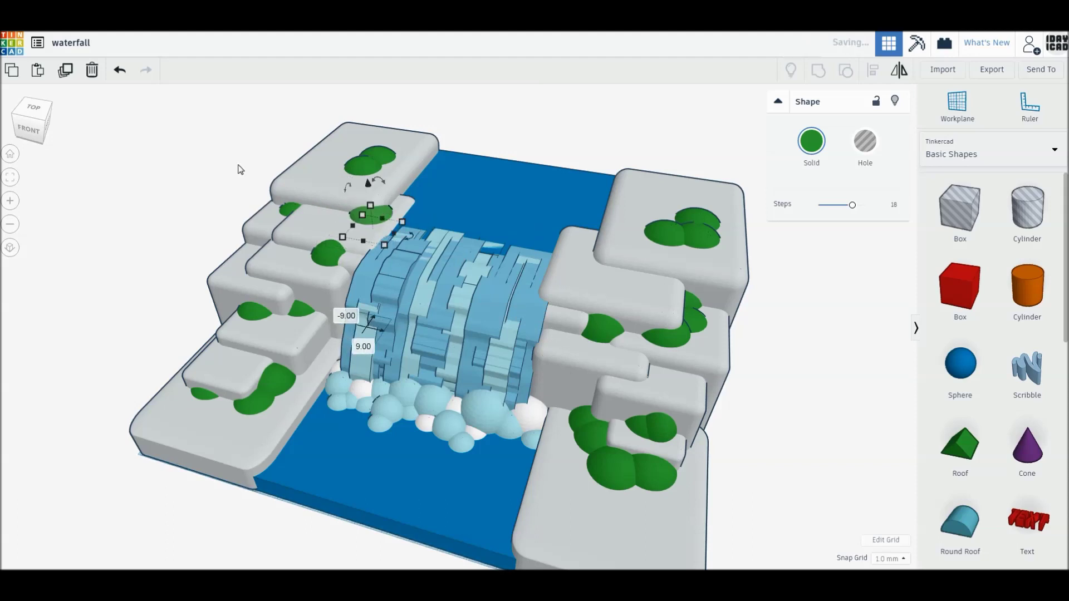
pyautogui.click(238, 167)
pyautogui.click(367, 216)
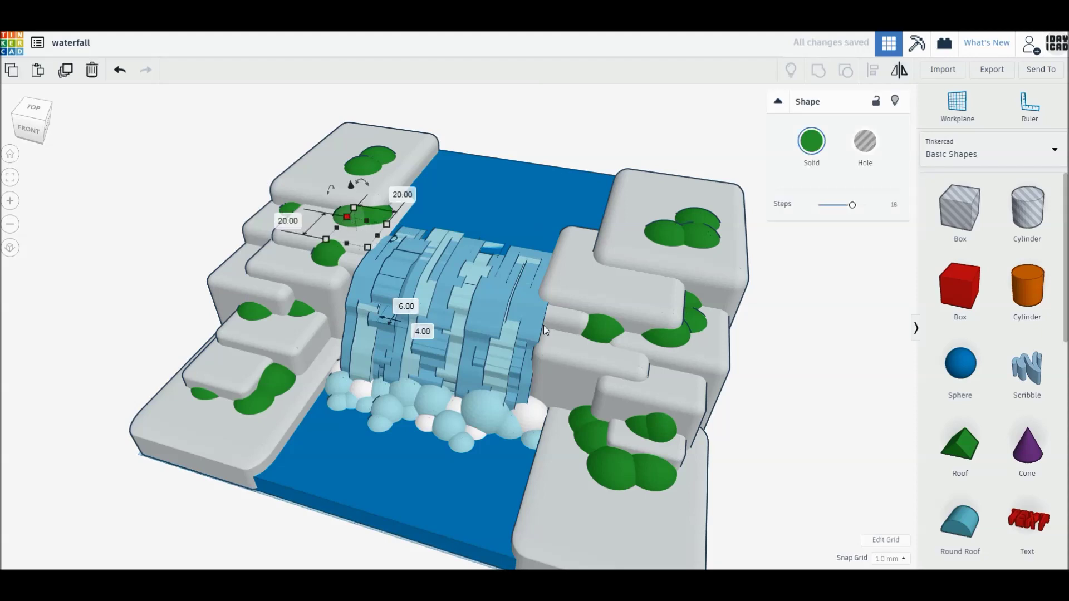
# Recolour seven bushes scattered over both rock sides, including one on the upper left step, to dark green
pyautogui.keyDown('shift'); pyautogui.click(700, 329); pyautogui.keyUp('shift')
pyautogui.keyDown('shift'); pyautogui.click(697, 219); pyautogui.keyUp('shift')
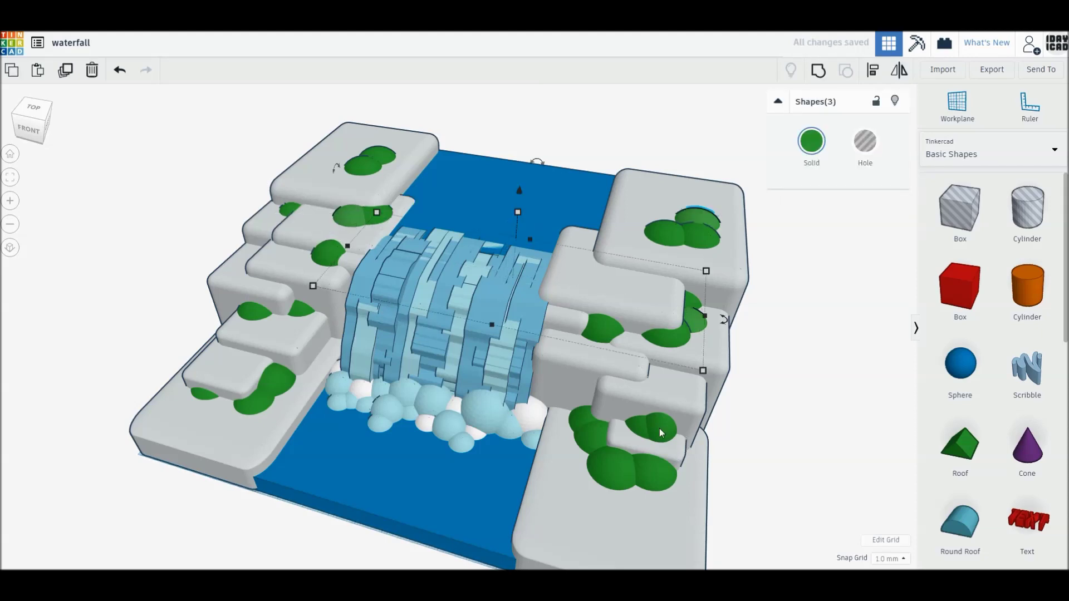
pyautogui.keyDown('shift'); pyautogui.click(616, 474); pyautogui.keyUp('shift')
pyautogui.keyDown('shift'); pyautogui.click(205, 392); pyautogui.keyUp('shift')
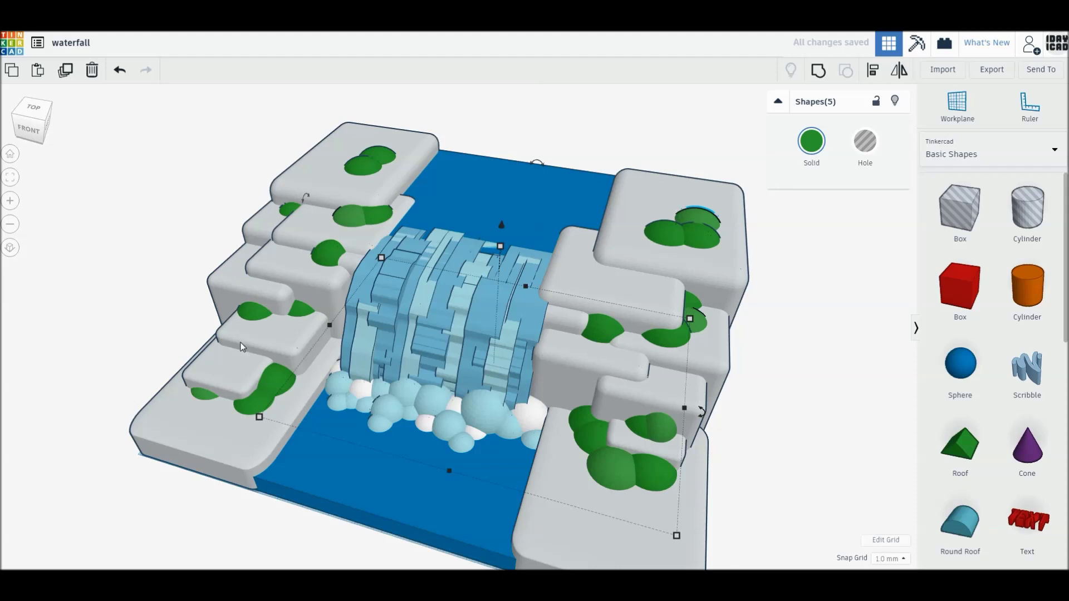
pyautogui.keyDown('shift'); pyautogui.click(256, 316); pyautogui.keyUp('shift')
pyautogui.keyDown('shift'); pyautogui.click(257, 315); pyautogui.keyUp('shift')
pyautogui.click(811, 141)
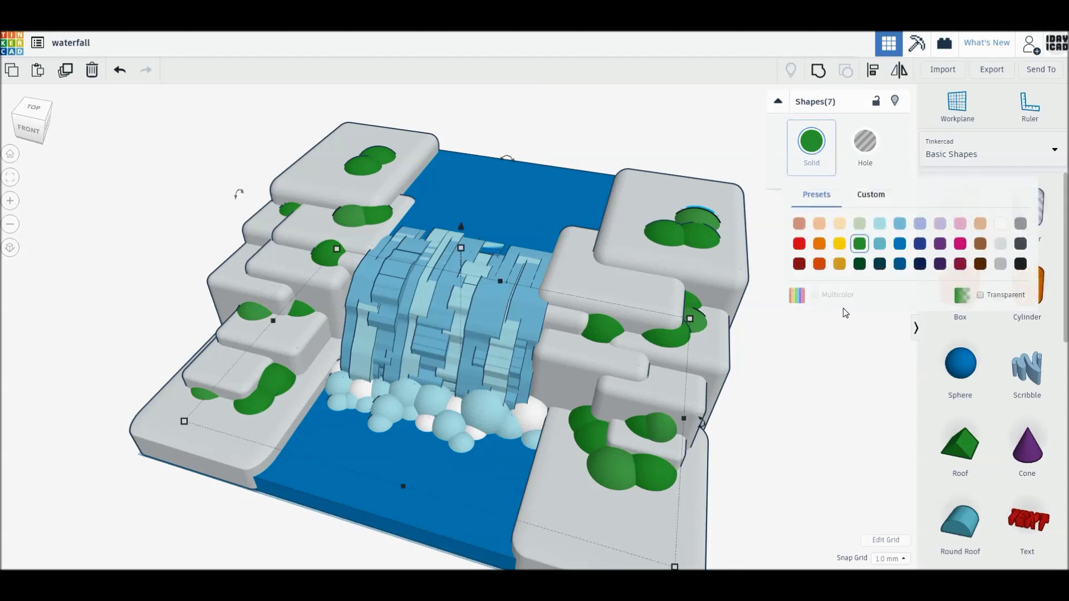
pyautogui.click(860, 266)
pyautogui.click(826, 335)
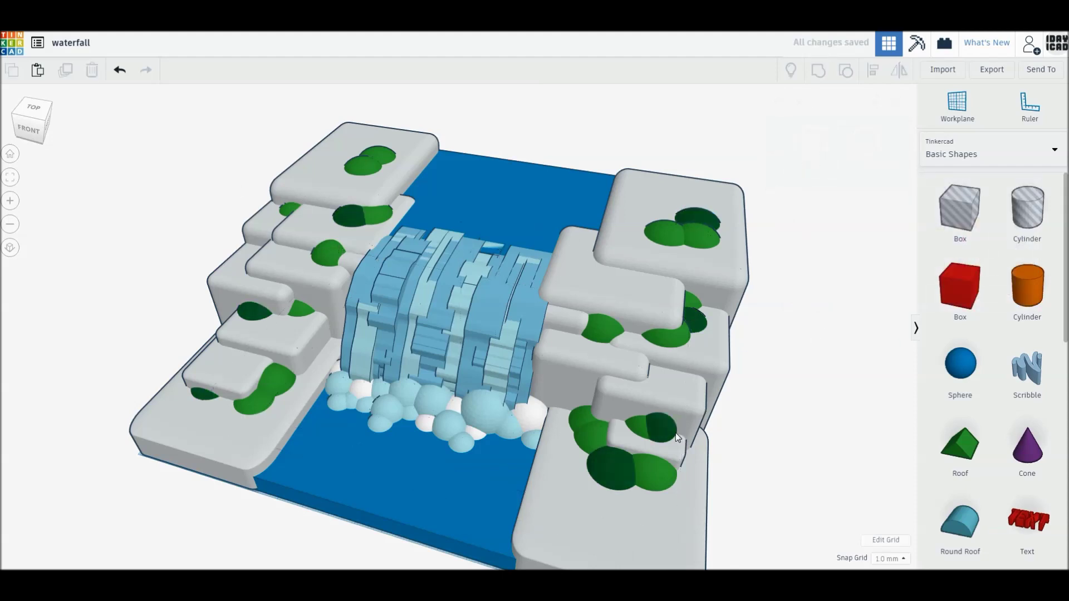
# Add a bush copy resized to 17 mm beside the one on the outer left rock, and a third bush on the top left slab
pyautogui.click(14, 115)
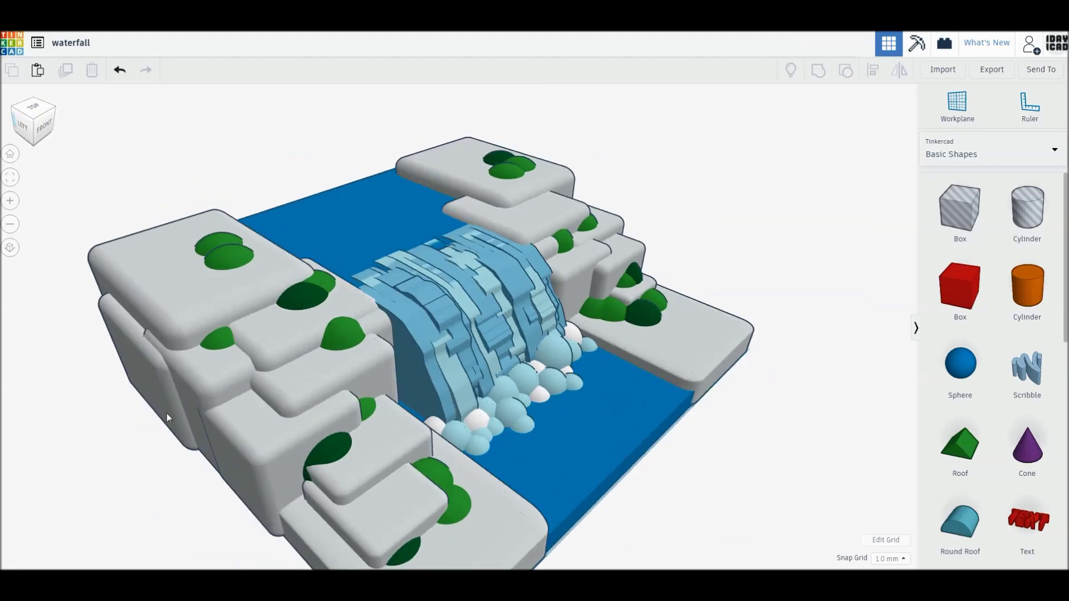
pyautogui.moveTo(220, 344); pyautogui.dragTo(235, 352)
pyautogui.moveTo(222, 411); pyautogui.dragTo(228, 405)
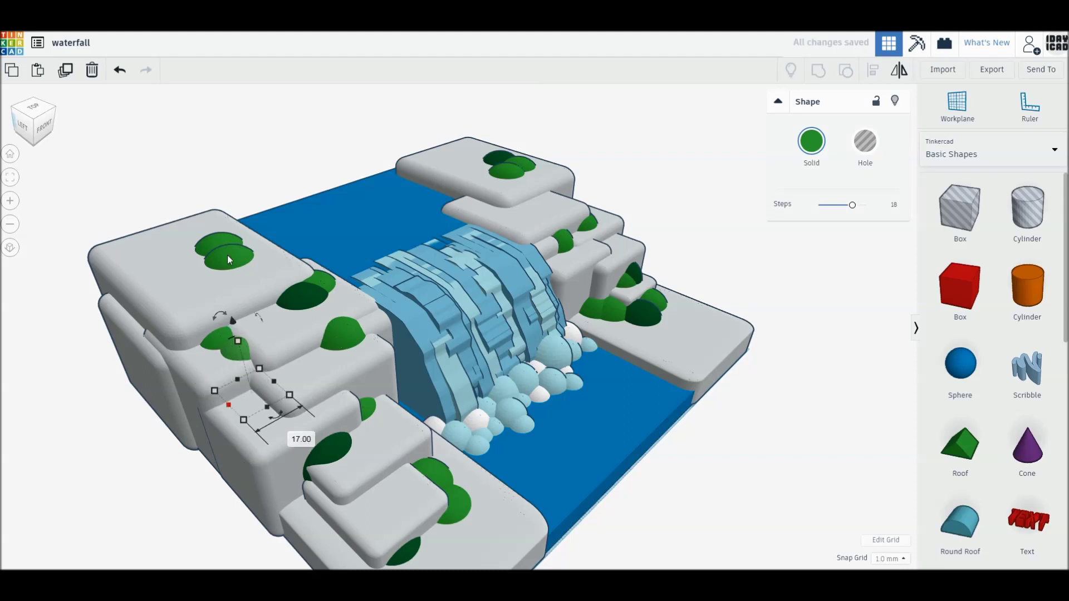
pyautogui.moveTo(227, 257); pyautogui.dragTo(202, 256)
# Try the pale green preset on three bushes across the upper rocks, and return them to the standard green
pyautogui.click(821, 138)
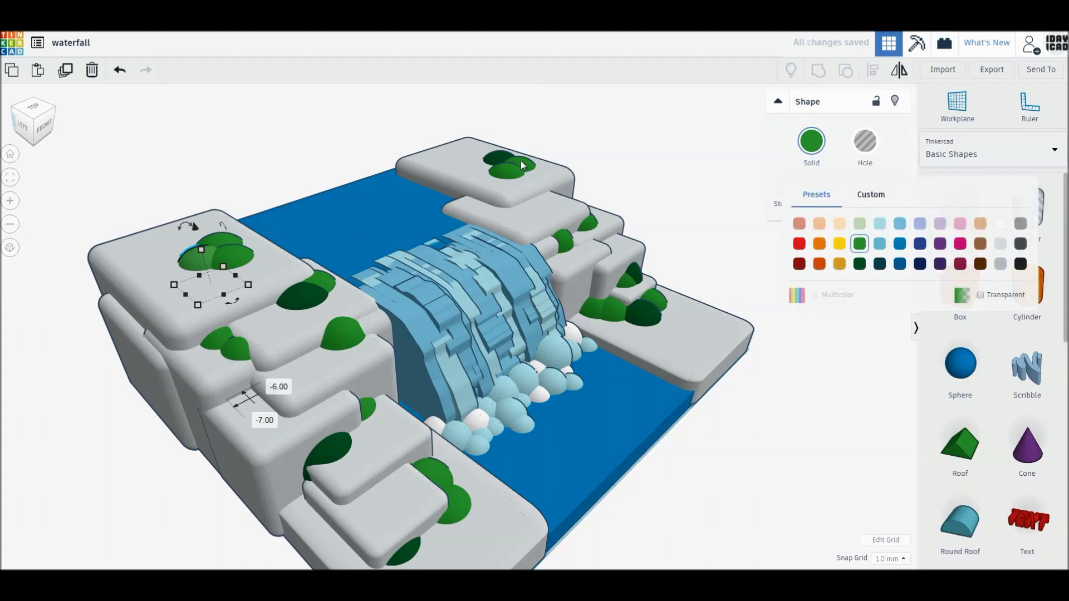
pyautogui.keyDown('shift'); pyautogui.click(589, 226); pyautogui.keyUp('shift')
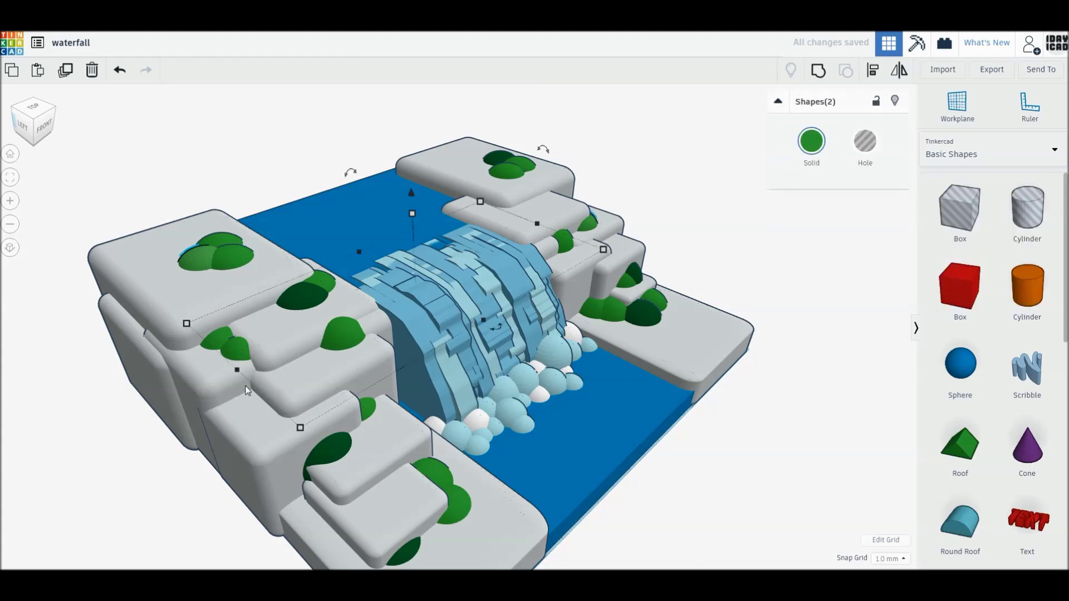
pyautogui.keyDown('shift'); pyautogui.click(234, 350); pyautogui.keyUp('shift')
pyautogui.click(810, 141)
pyautogui.click(858, 223)
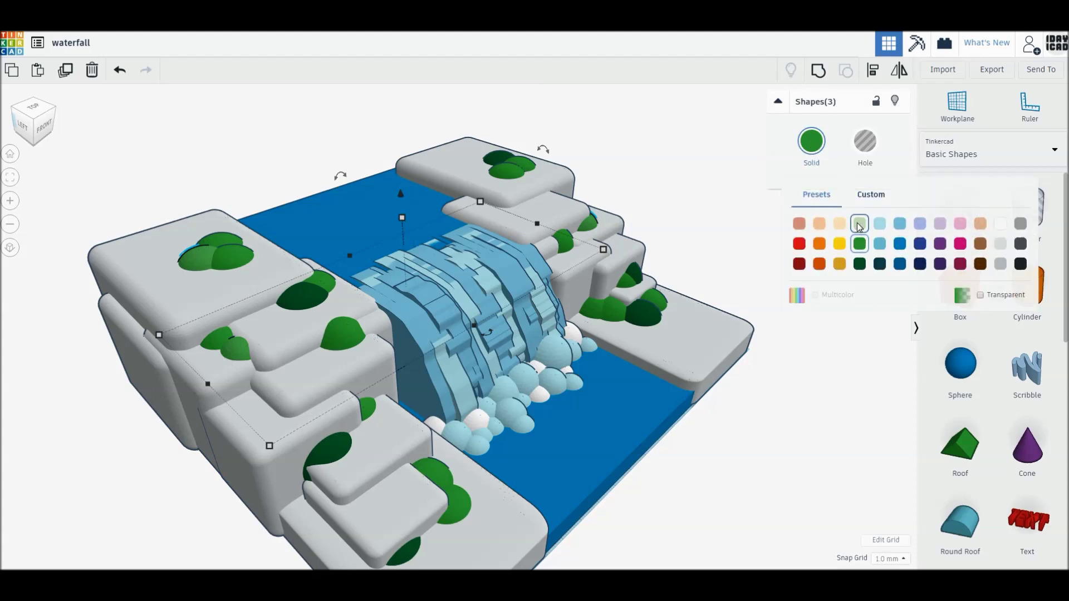
pyautogui.click(811, 141)
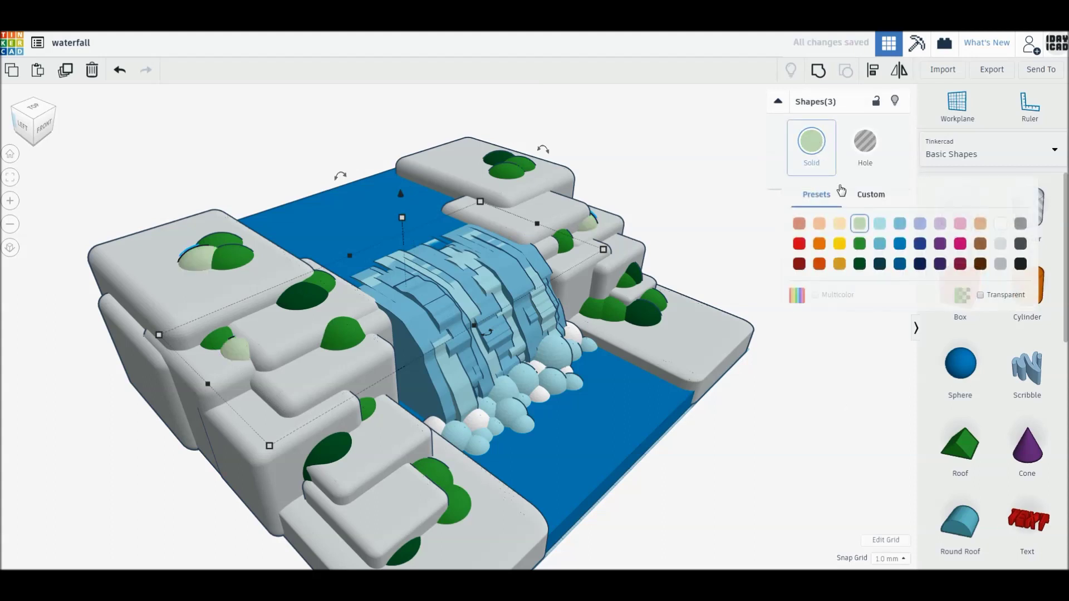
pyautogui.click(859, 244)
pyautogui.click(859, 390)
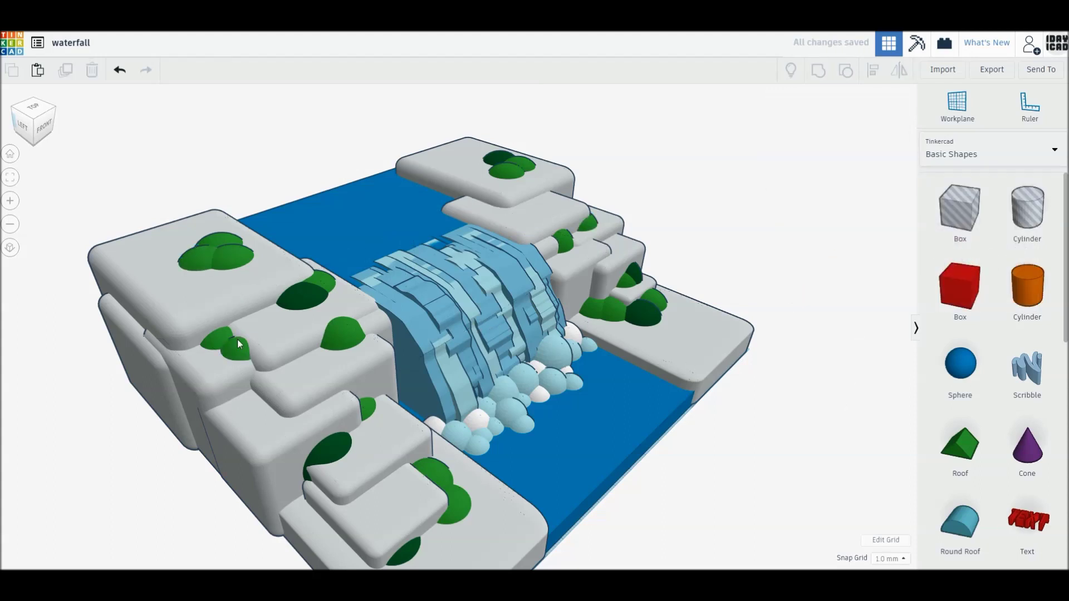
# Copy a 15 mm high bush onto the middle left rock and add a long stretched bush on the upper right rock
pyautogui.moveTo(235, 349); pyautogui.dragTo(254, 394)
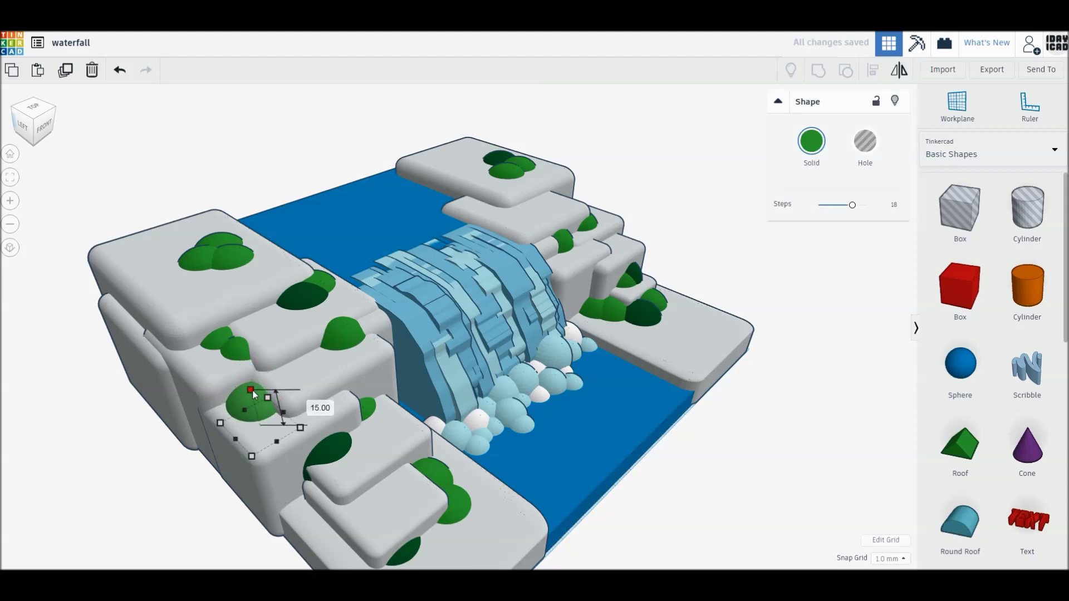
pyautogui.click(767, 488)
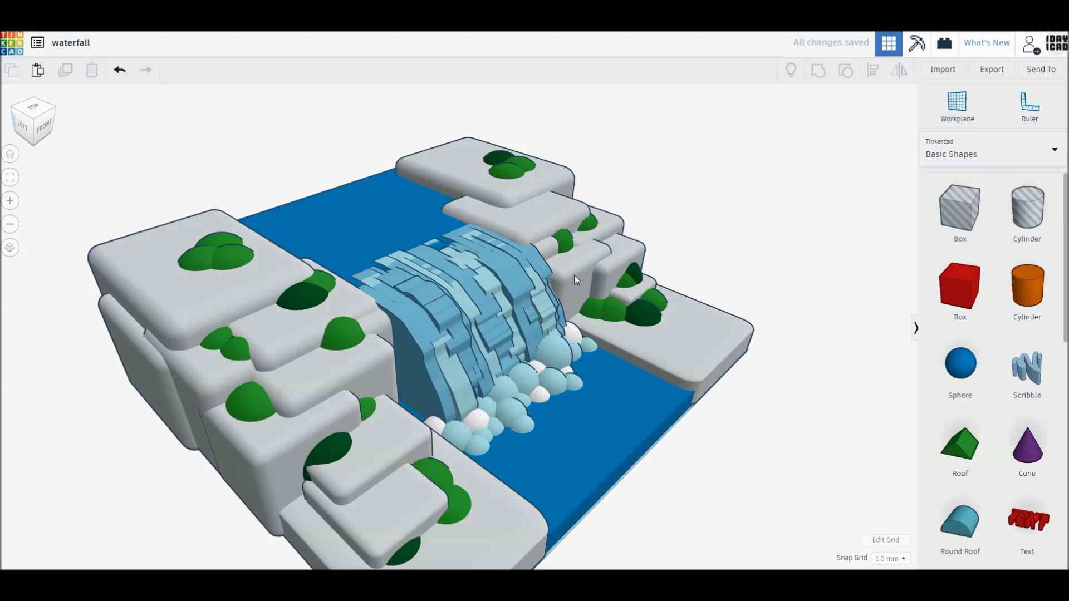
pyautogui.moveTo(514, 175)
pyautogui.mouseDown()
pyautogui.moveTo(510, 197)
pyautogui.moveTo(508, 174)
pyautogui.mouseUp()
pyautogui.moveTo(519, 222); pyautogui.dragTo(540, 212)
pyautogui.click(673, 245)
# Select the entire waterfall model and scale it proportionally to a height of 68.08 mm
pyautogui.moveTo(673, 245); pyautogui.dragTo(569, 316, button='right')
pyautogui.click(50, 115)
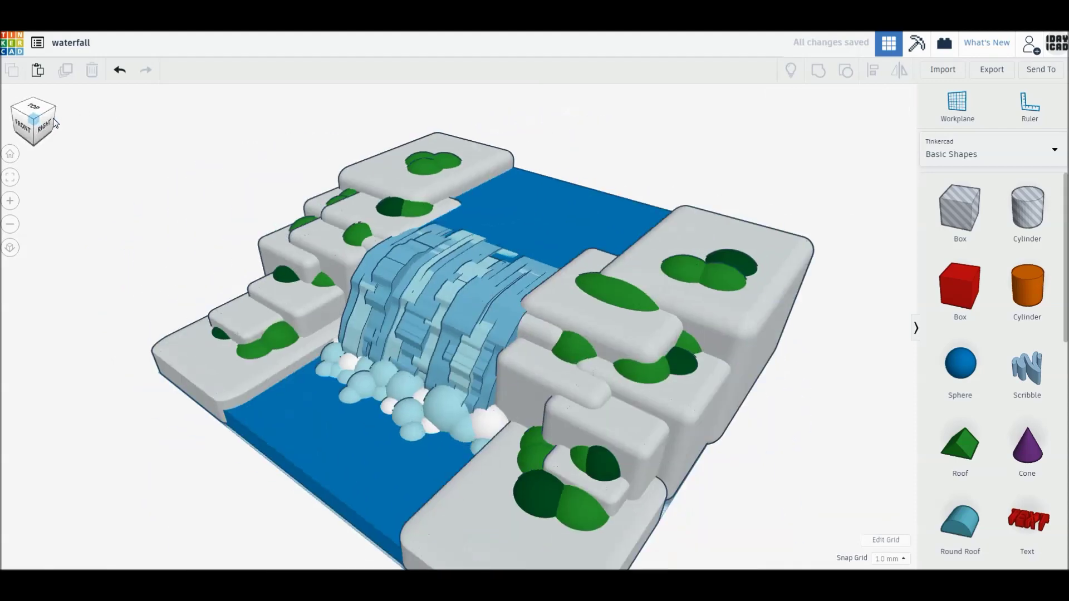
pyautogui.click(10, 177)
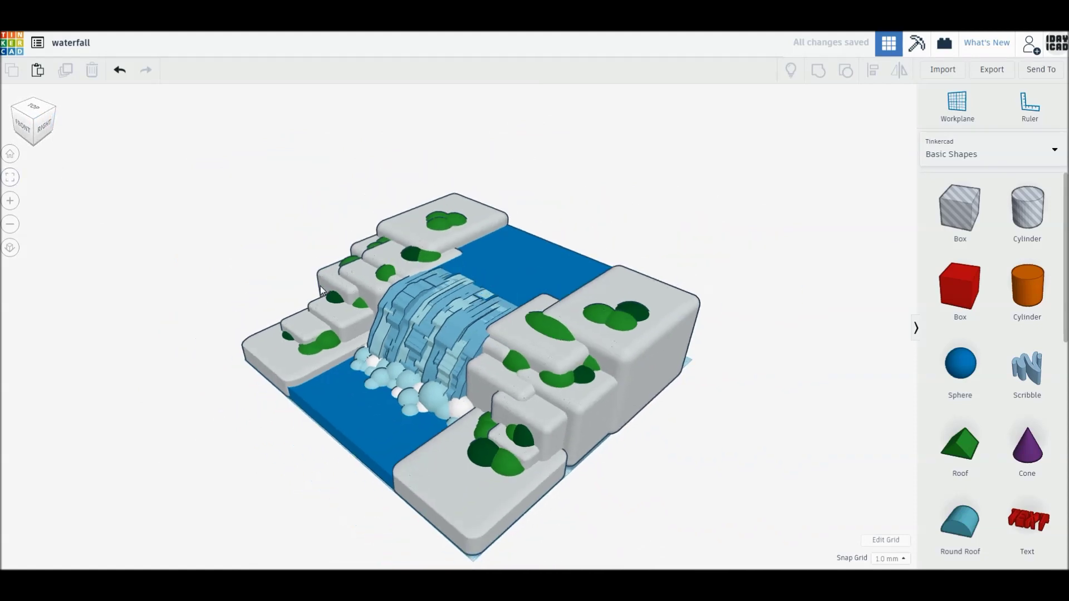
pyautogui.hotkey('ctrl', 'a')
pyautogui.keyDown('shift'); pyautogui.moveTo(457, 289); pyautogui.dragTo(457, 279); pyautogui.keyUp('shift')
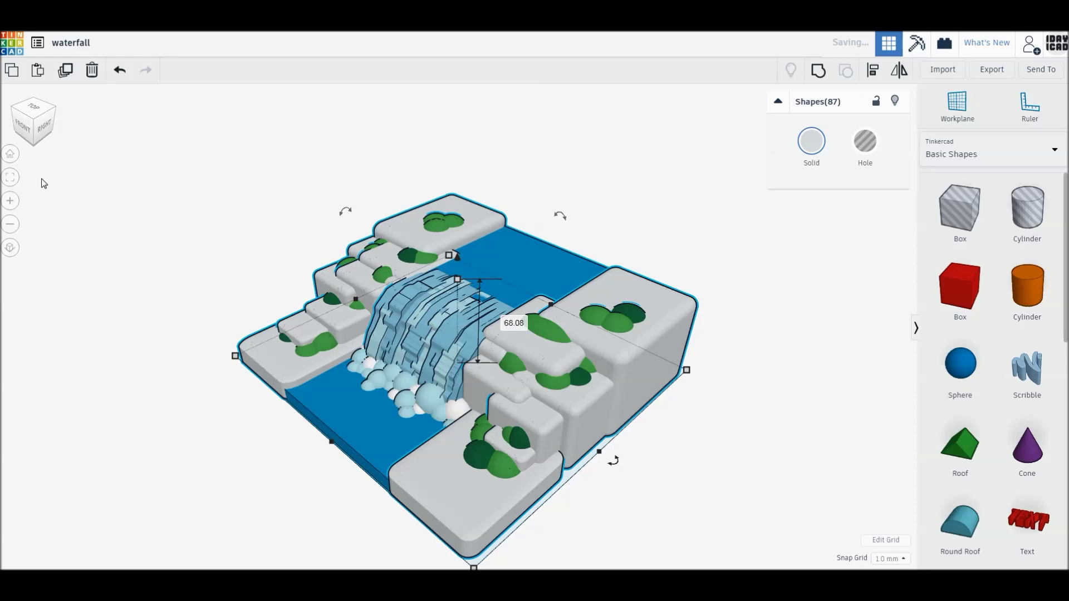
pyautogui.click(11, 177)
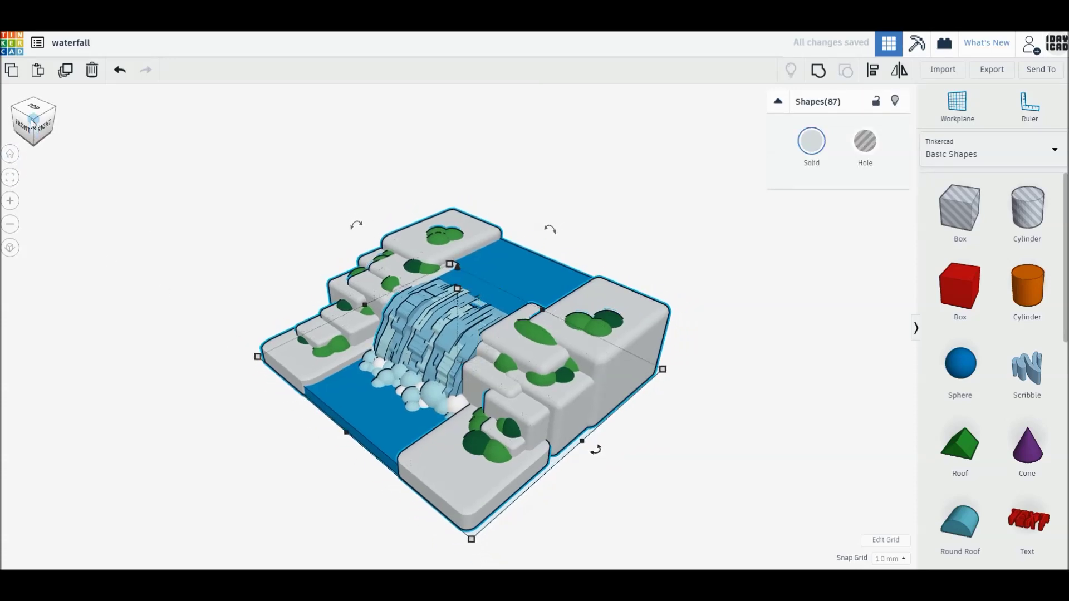
pyautogui.click(208, 361)
# Examine the finished waterfall scene from the front, both as a whole and up close
pyautogui.moveTo(465, 466); pyautogui.dragTo(467, 433, button='middle')
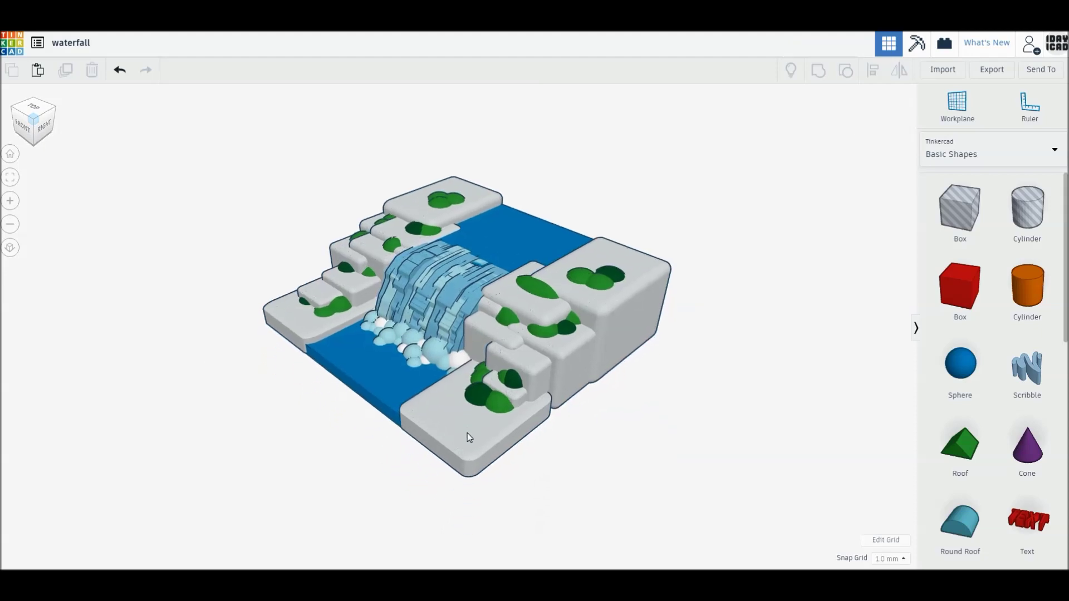
pyautogui.scroll(3, 467, 432)
pyautogui.moveTo(454, 449)
pyautogui.mouseDown(button='right')
pyautogui.moveTo(456, 479)
pyautogui.moveTo(500, 489)
pyautogui.mouseUp(button='right')
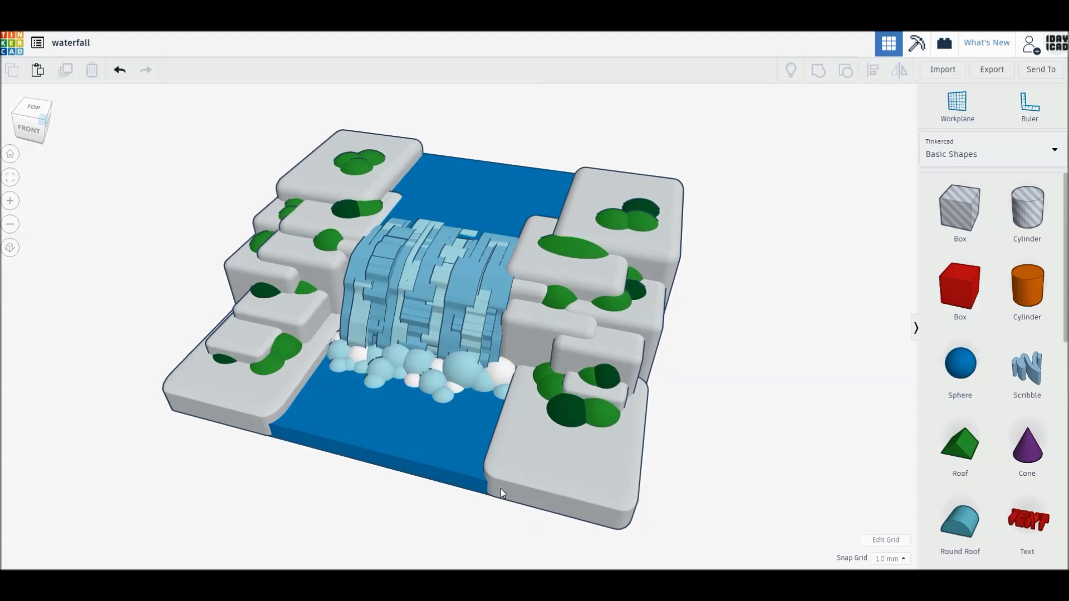
pyautogui.scroll(2, 397, 329)
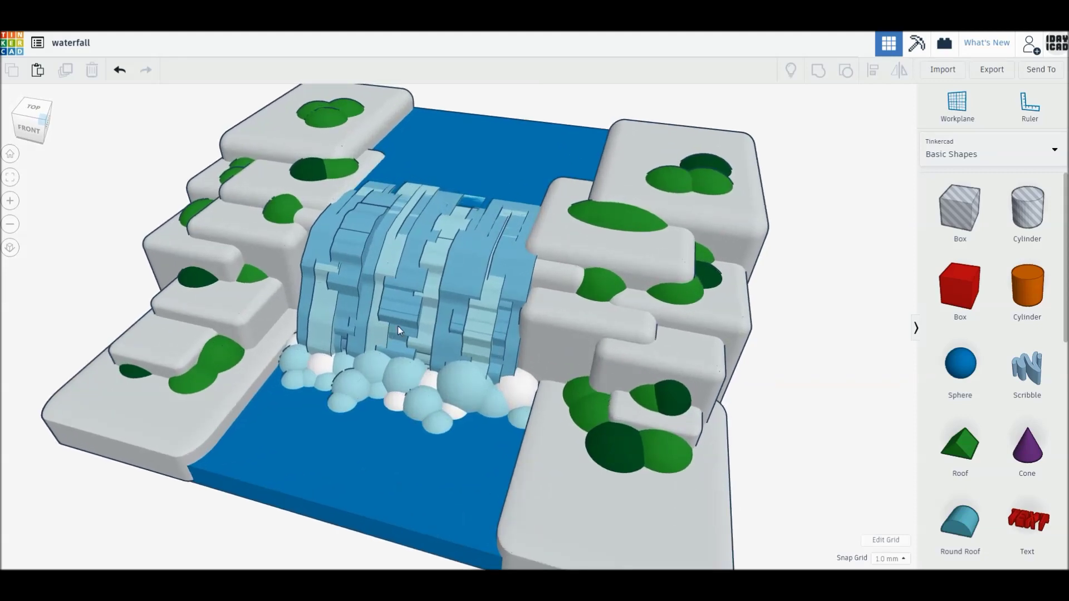
pyautogui.scroll(2, 398, 330)
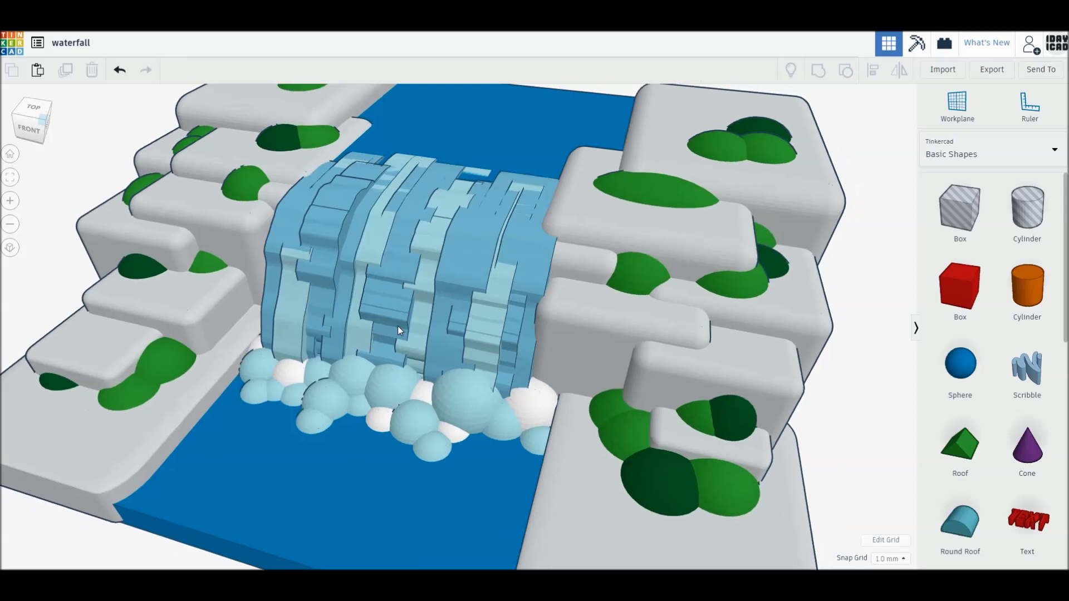
pyautogui.scroll(-5, 398, 327)
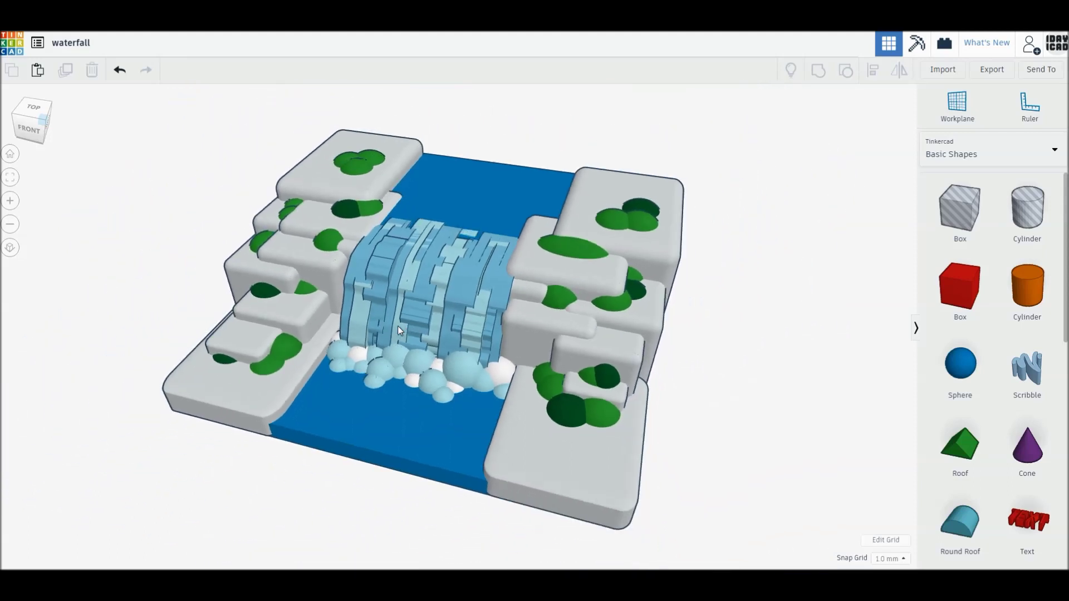
pyautogui.scroll(2, 397, 330)
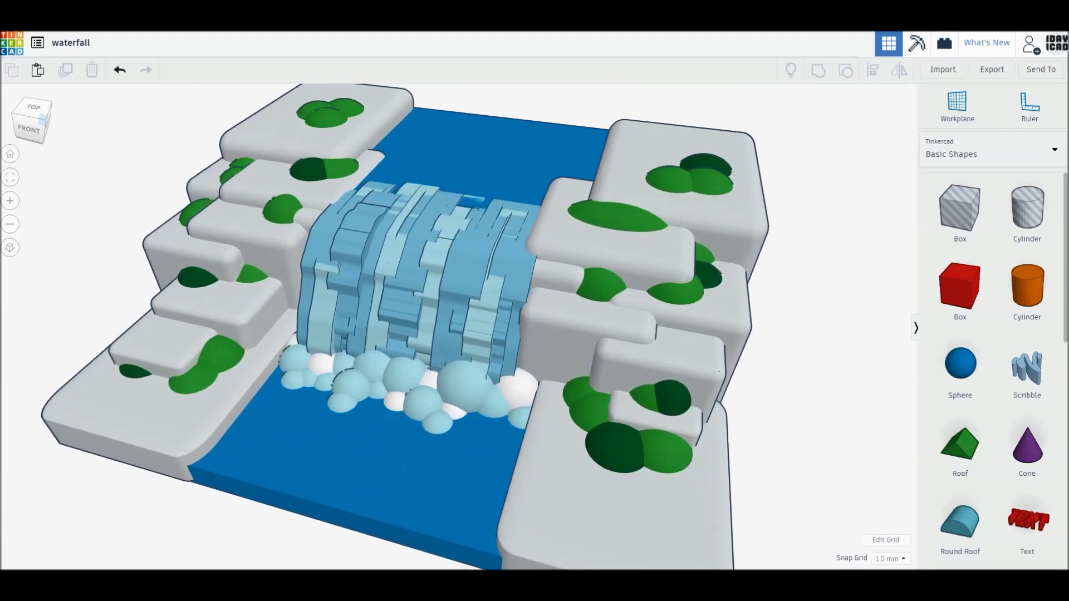